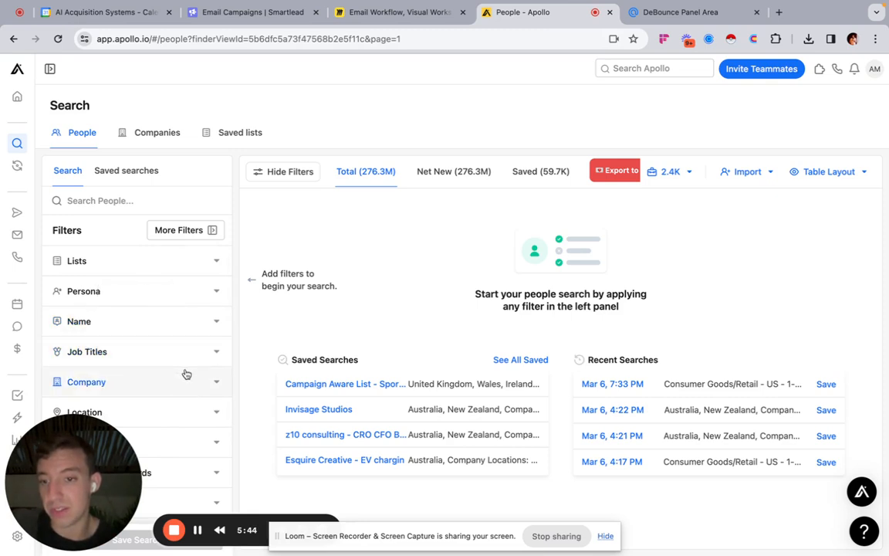
# Step: Try filtering the people search by the job title ceo, and clear that title entry
pyautogui.click(147, 352)
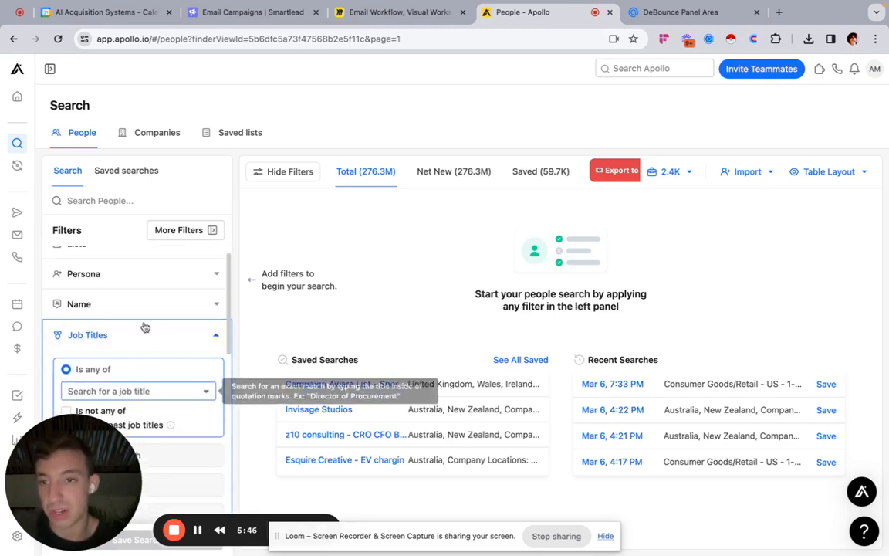
pyautogui.scroll(-1, 179, 367)
pyautogui.scroll(-1, 131, 311)
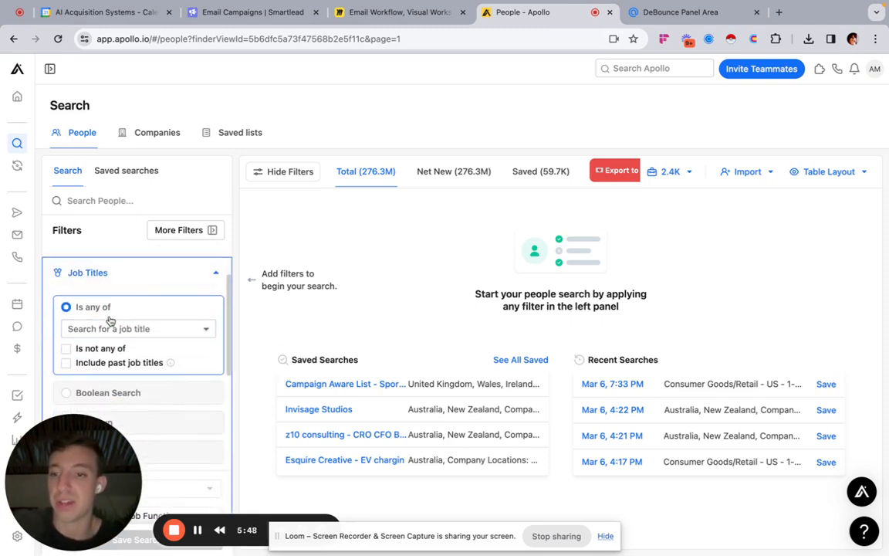
pyautogui.click(112, 326)
pyautogui.write('cero')
pyautogui.press('BackSpace')
pyautogui.press('BackSpace')
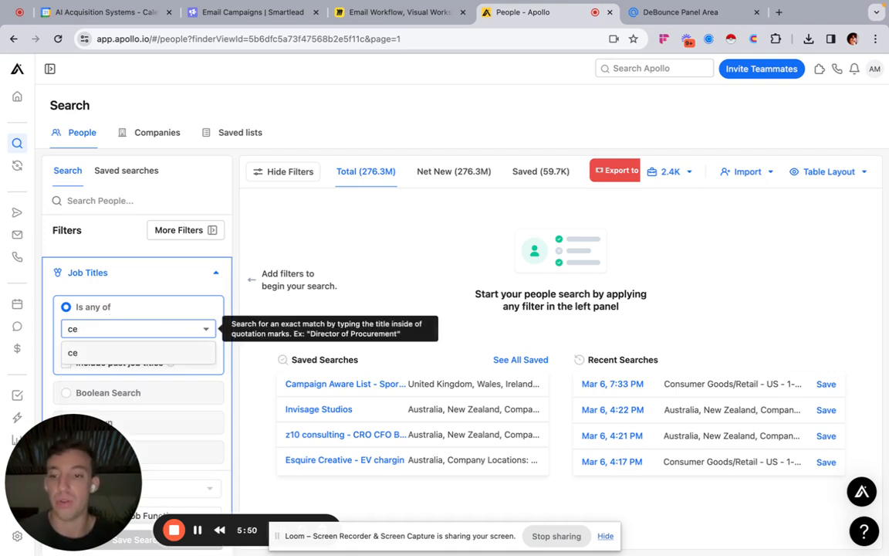
pyautogui.write('o')
pyautogui.click(122, 361)
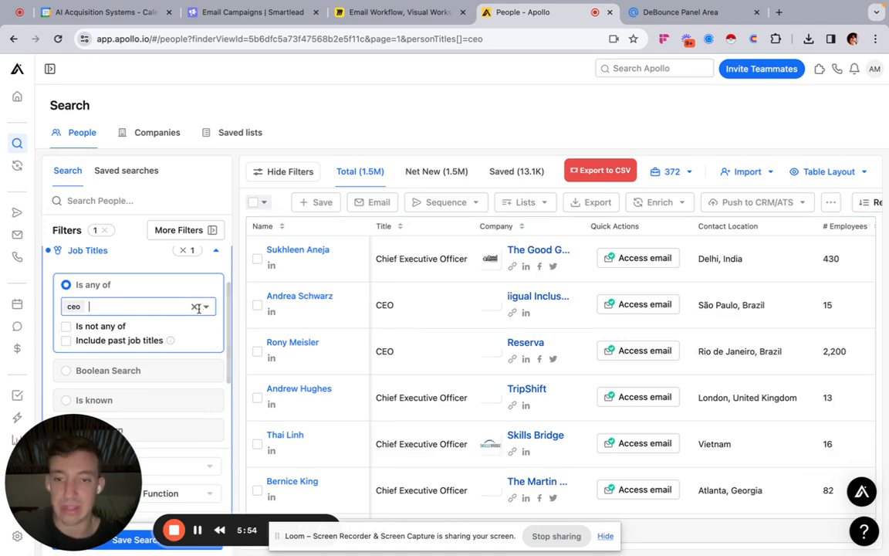
pyautogui.scroll(-1, 195, 305)
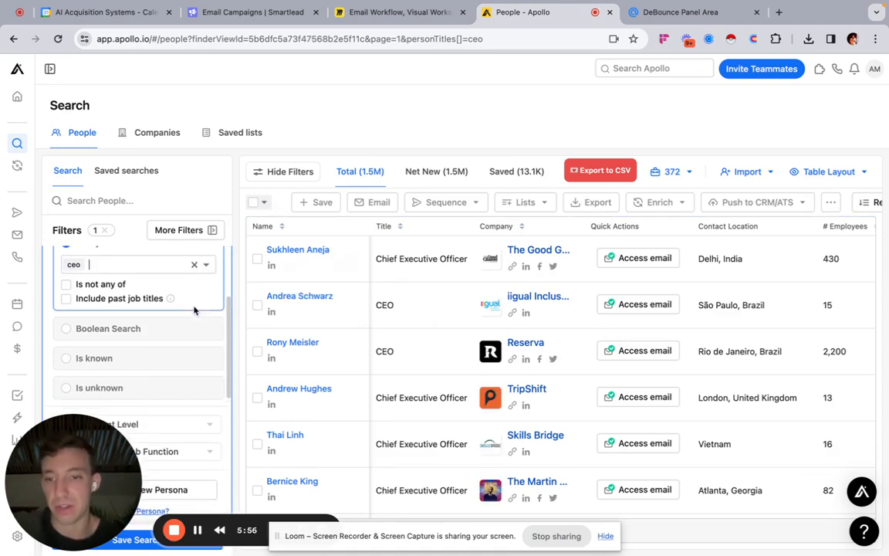
pyautogui.click(195, 286)
# Step: Filter the people search by the management levels Owner, Founder, C suite and Partner
pyautogui.scroll(-5, 190, 332)
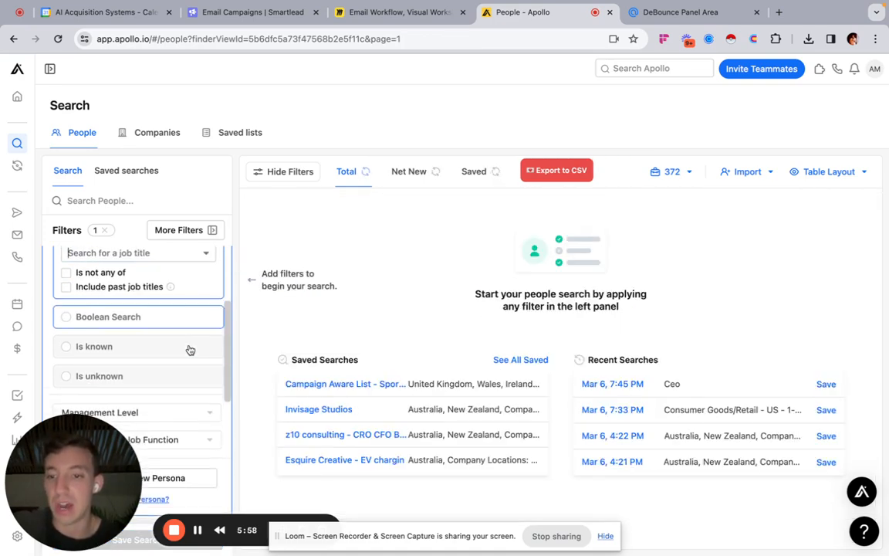
pyautogui.click(186, 313)
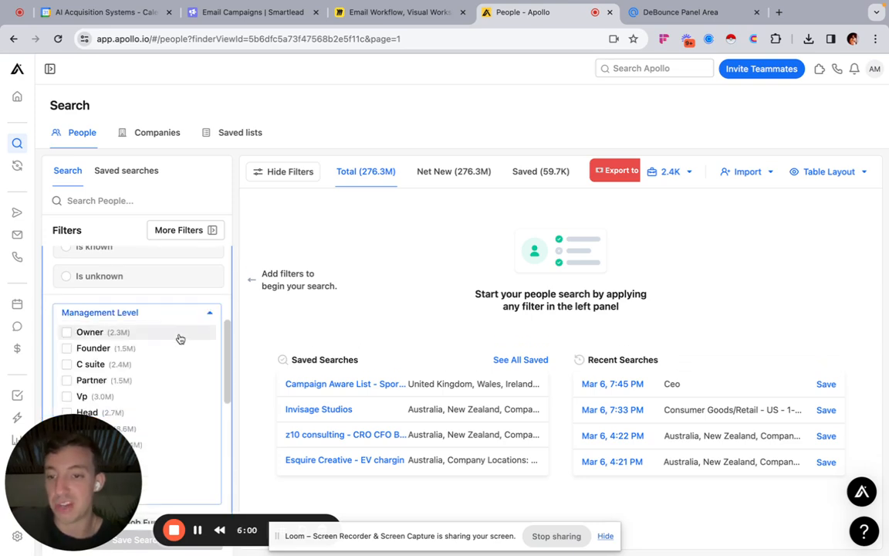
pyautogui.click(108, 327)
pyautogui.click(96, 340)
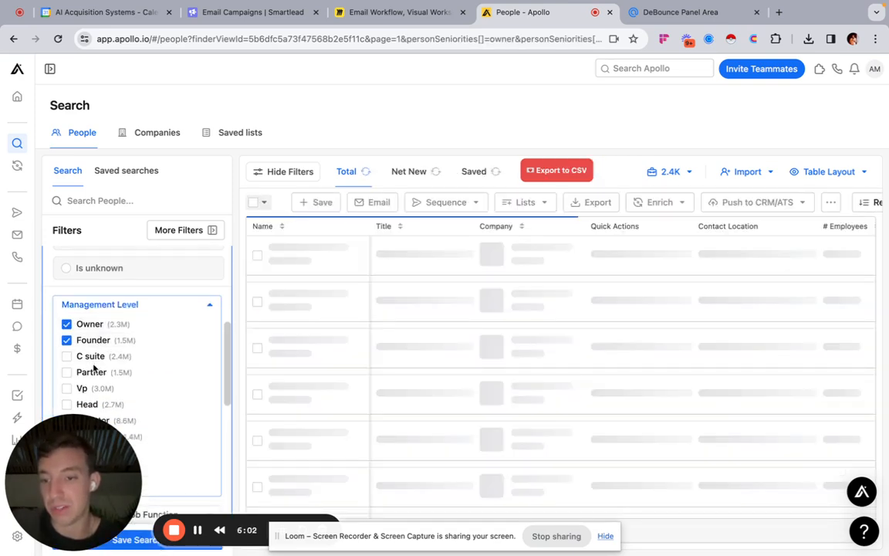
pyautogui.click(91, 357)
pyautogui.click(92, 372)
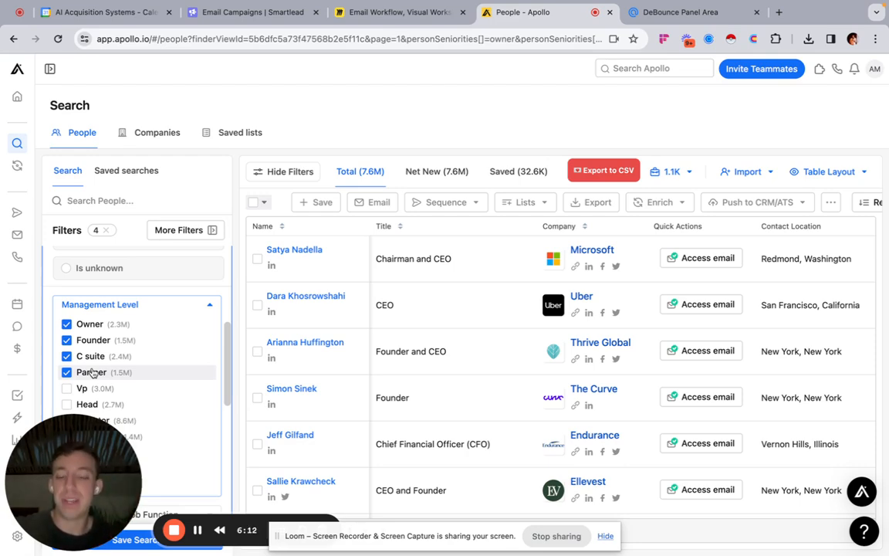
# Step: Add Vp, Head and Director to the selected management levels
pyautogui.scroll(-1, 92, 372)
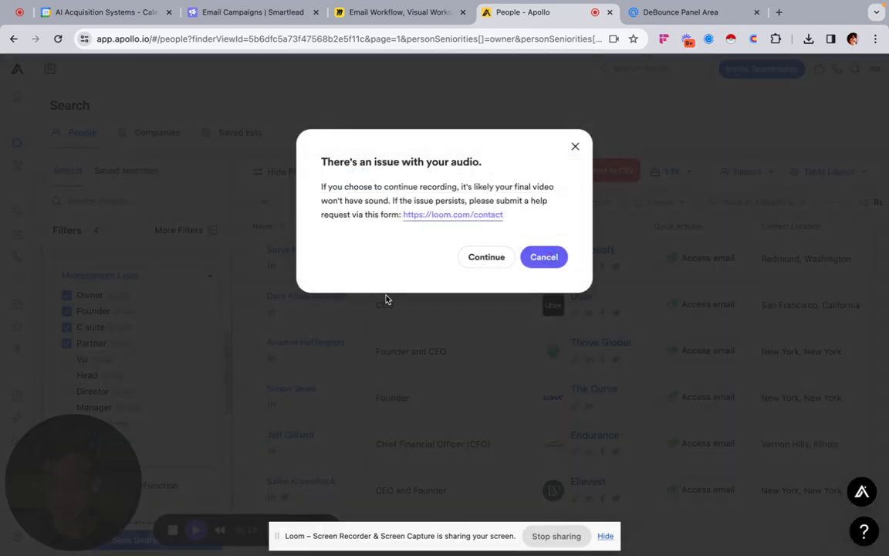
pyautogui.click(486, 258)
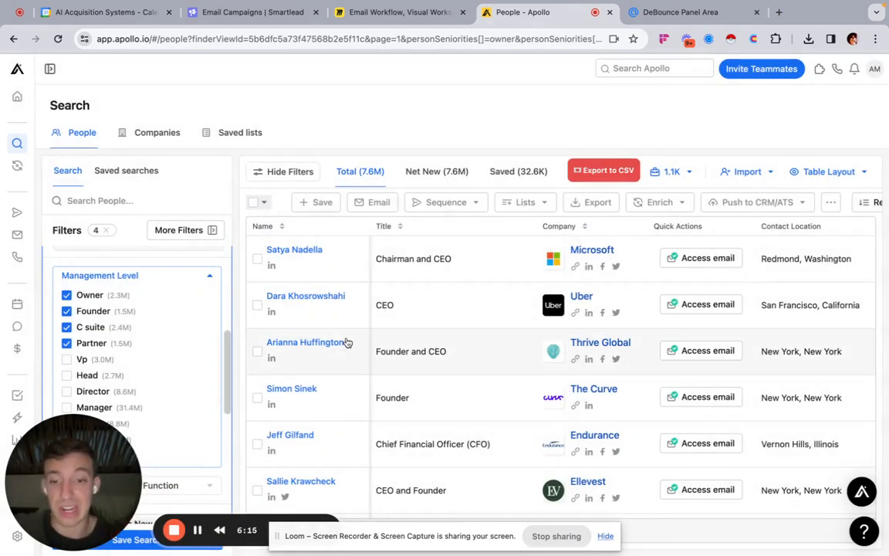
pyautogui.click(68, 362)
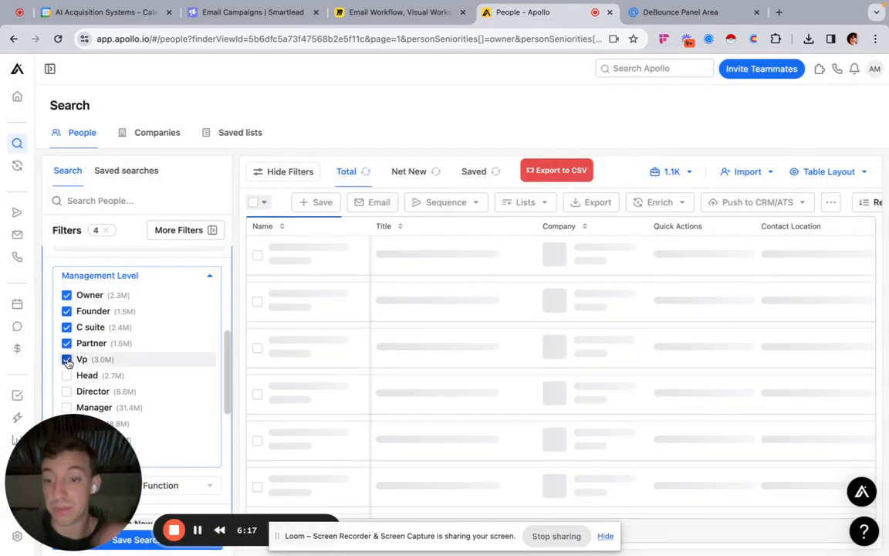
pyautogui.scroll(-2, 116, 362)
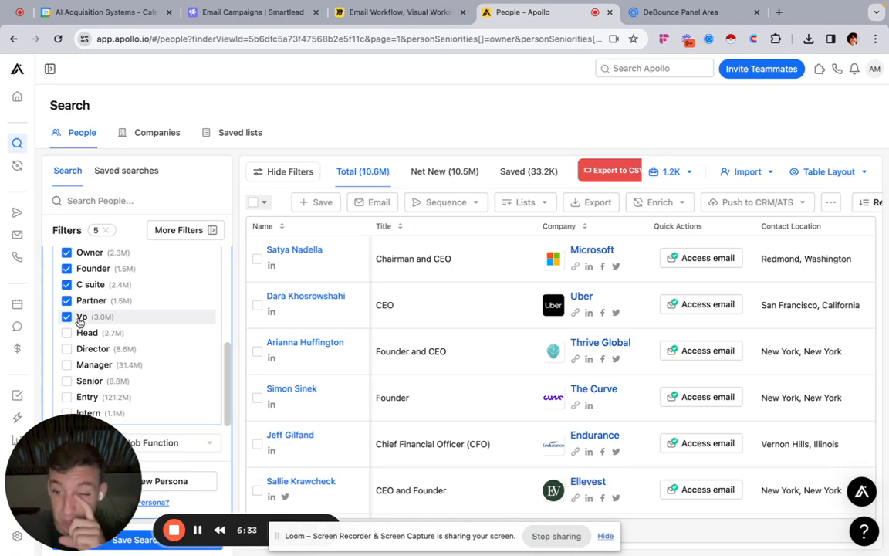
pyautogui.click(66, 333)
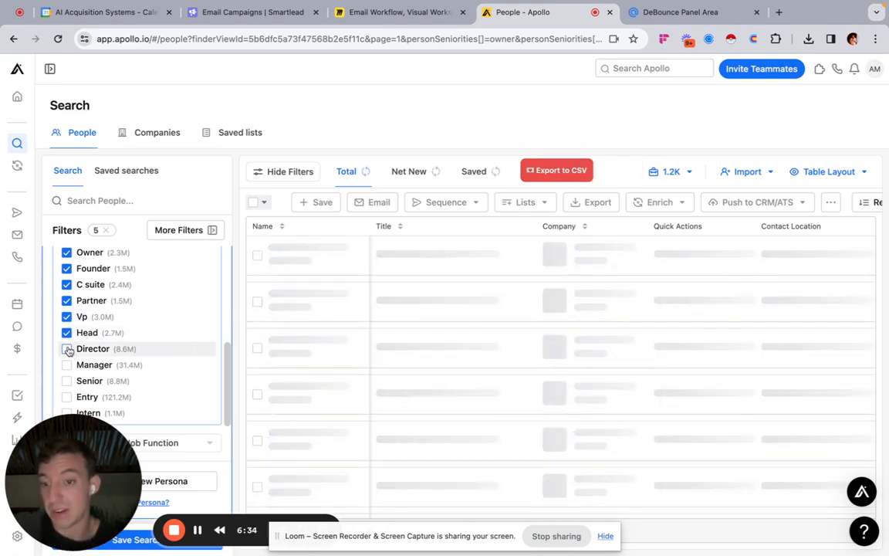
pyautogui.click(67, 348)
# Step: Review the C-Suite roles in the Departments & Job Function filter and select the Sales department
pyautogui.scroll(-3, 186, 340)
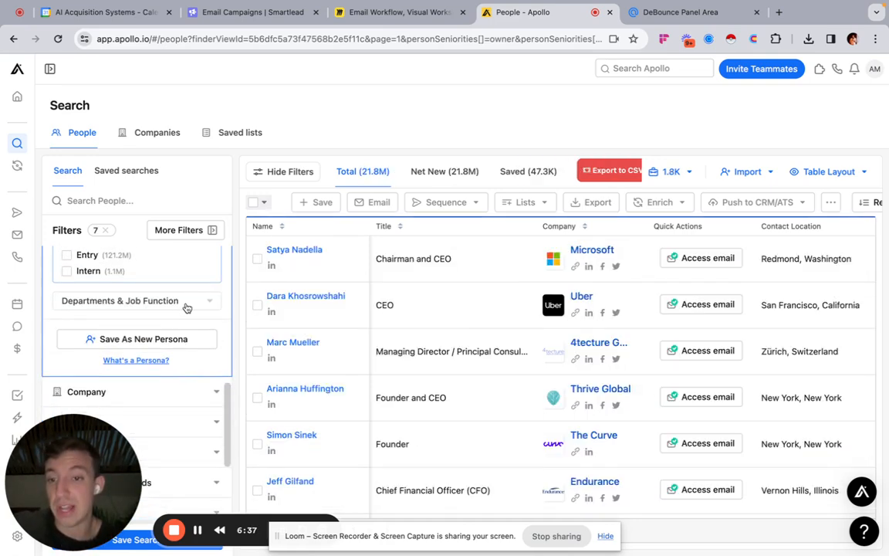
pyautogui.click(185, 302)
pyautogui.scroll(-1, 176, 340)
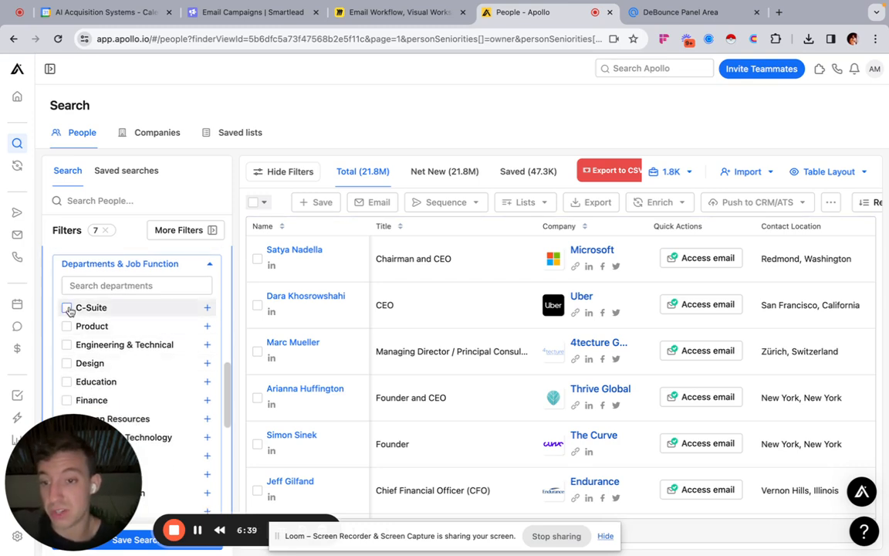
pyautogui.click(208, 308)
pyautogui.scroll(-3, 166, 361)
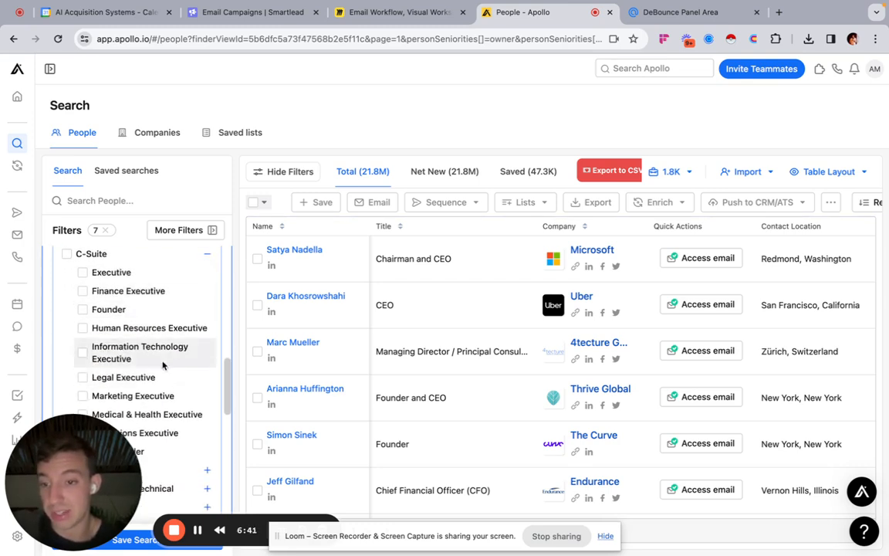
pyautogui.scroll(2, 176, 343)
pyautogui.scroll(2, 178, 332)
pyautogui.scroll(-6, 179, 332)
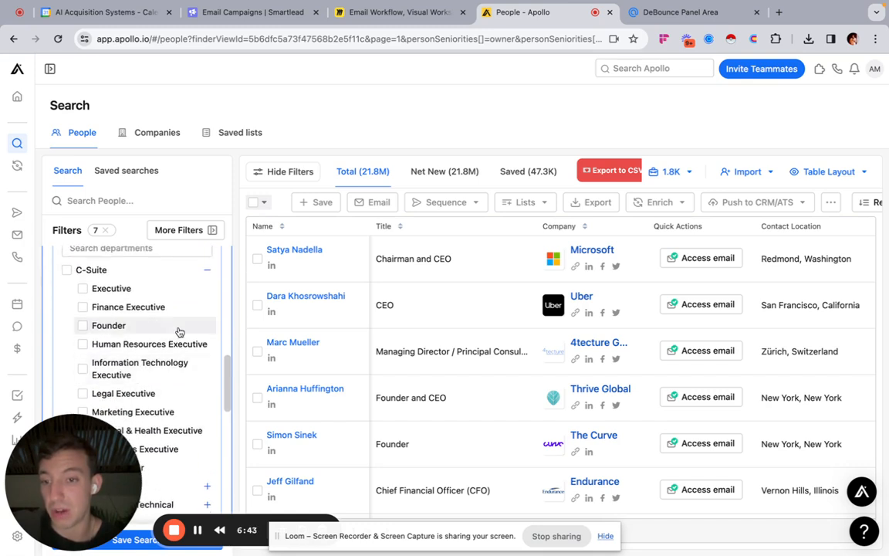
pyautogui.scroll(-2, 178, 332)
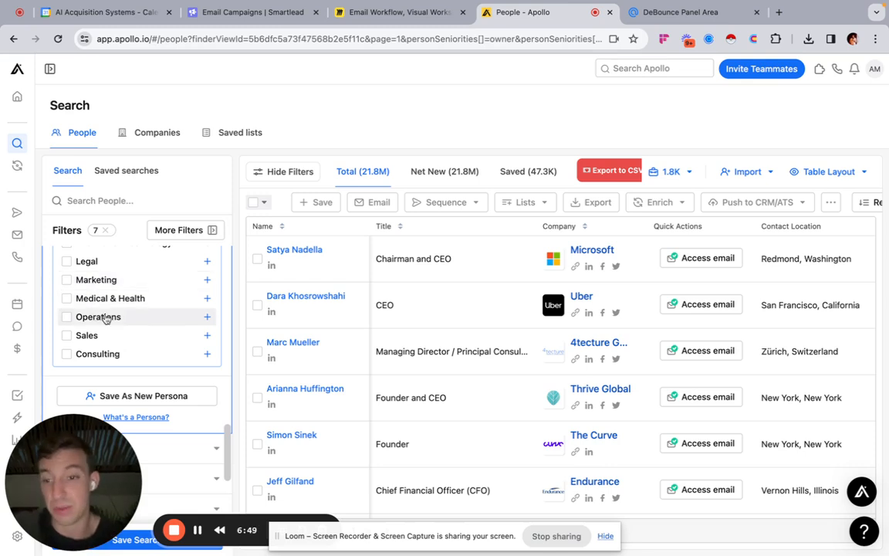
pyautogui.click(66, 335)
# Step: Examine the Location filter's region options for the contact and the account headquarters
pyautogui.scroll(-5, 195, 348)
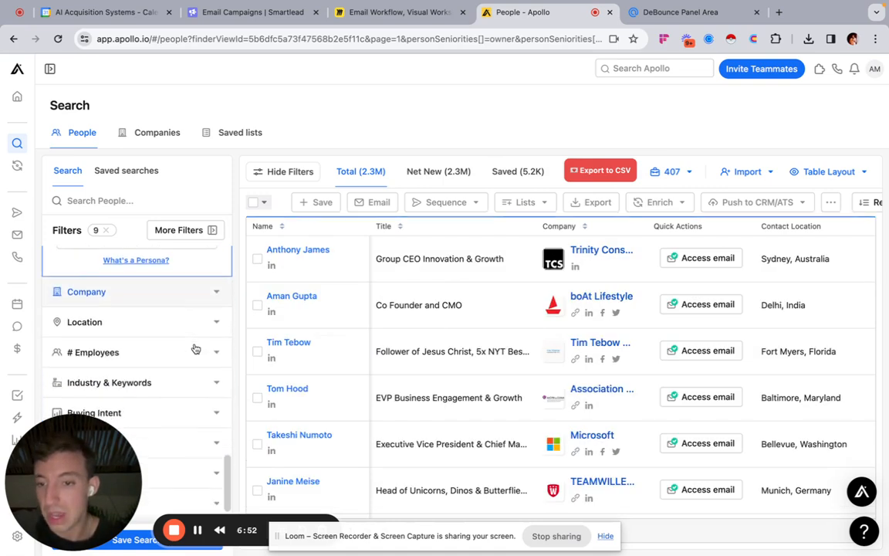
pyautogui.click(129, 298)
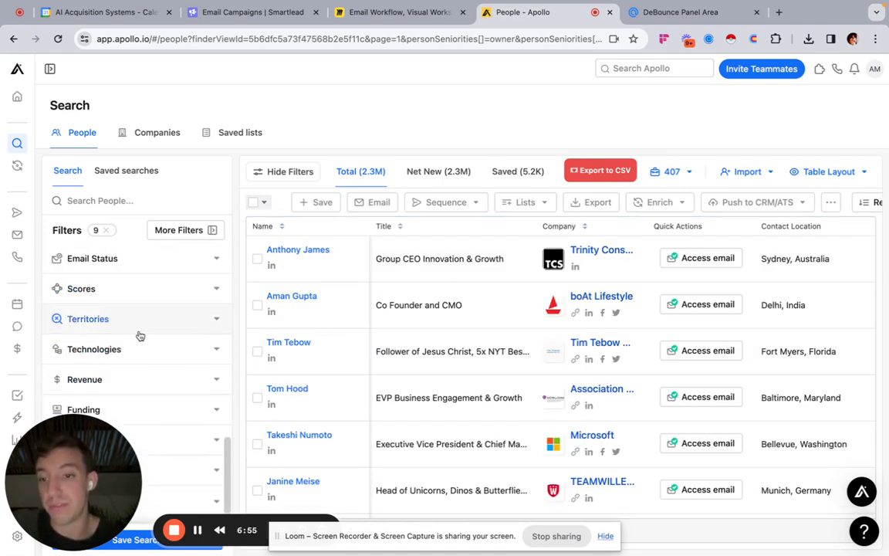
pyautogui.scroll(3, 139, 335)
pyautogui.scroll(1, 93, 304)
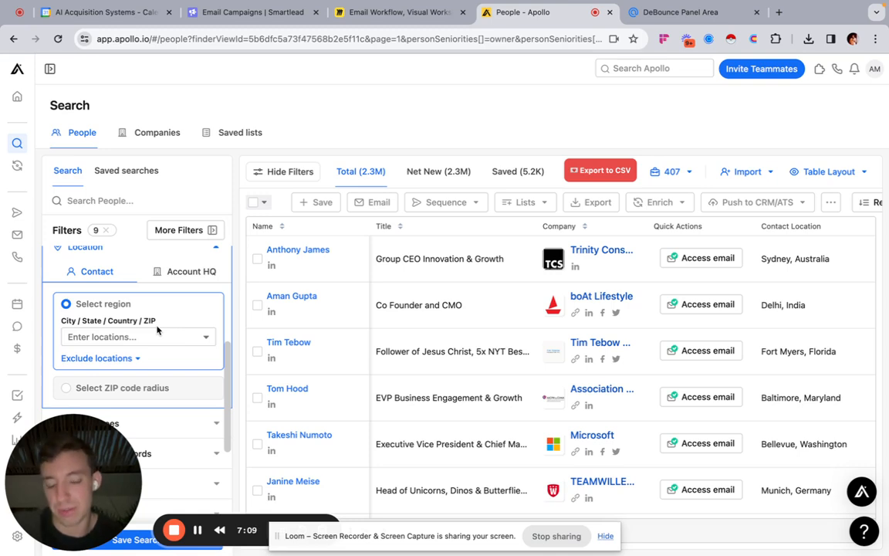
pyautogui.click(189, 281)
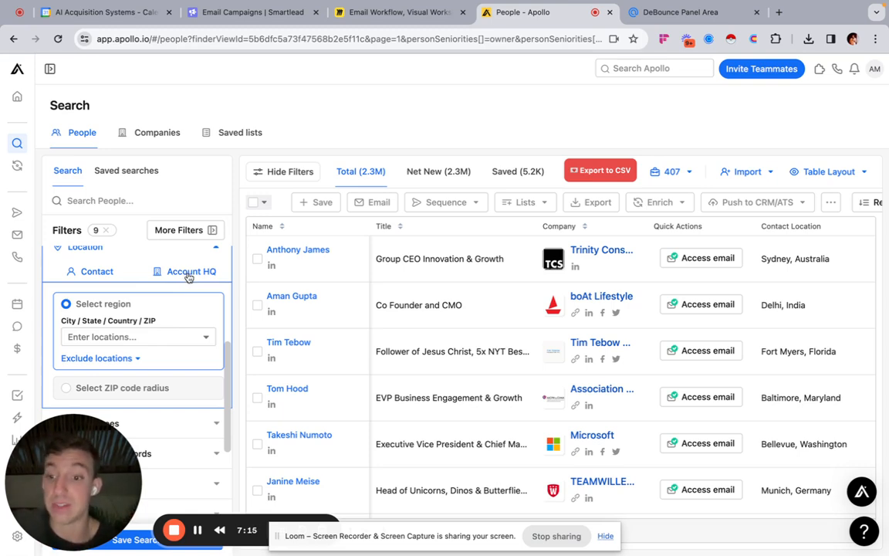
# Step: Examine the predefined company size ranges in the # Employees filter
pyautogui.scroll(-1, 190, 278)
pyautogui.scroll(-2, 182, 332)
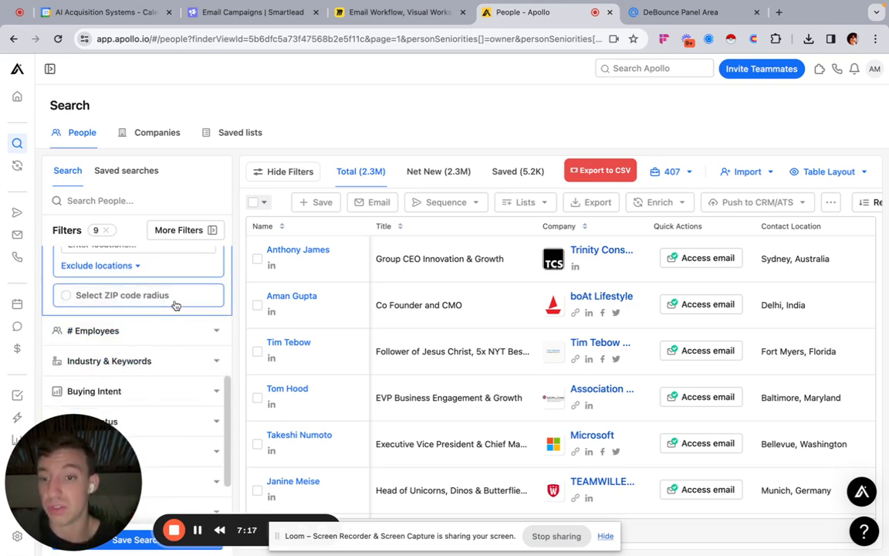
pyautogui.scroll(-1, 185, 316)
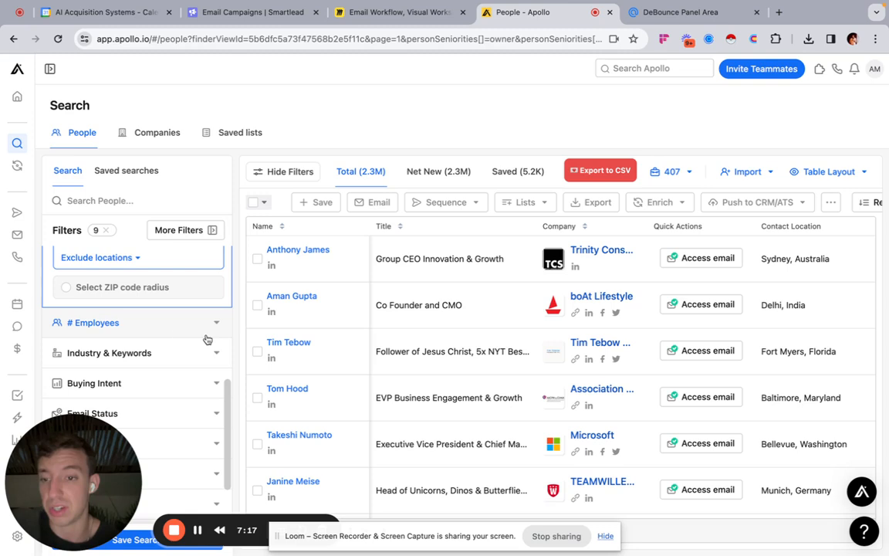
pyautogui.click(141, 322)
pyautogui.scroll(-3, 141, 331)
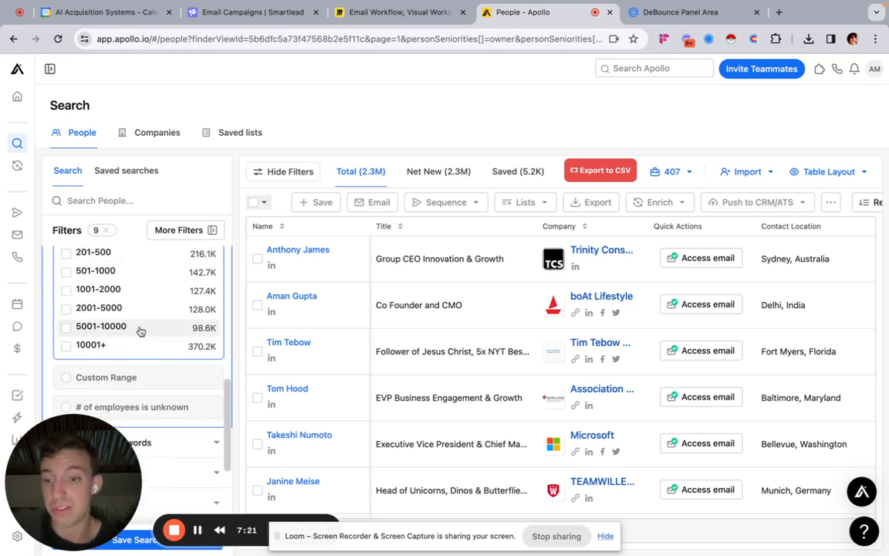
pyautogui.scroll(2, 115, 384)
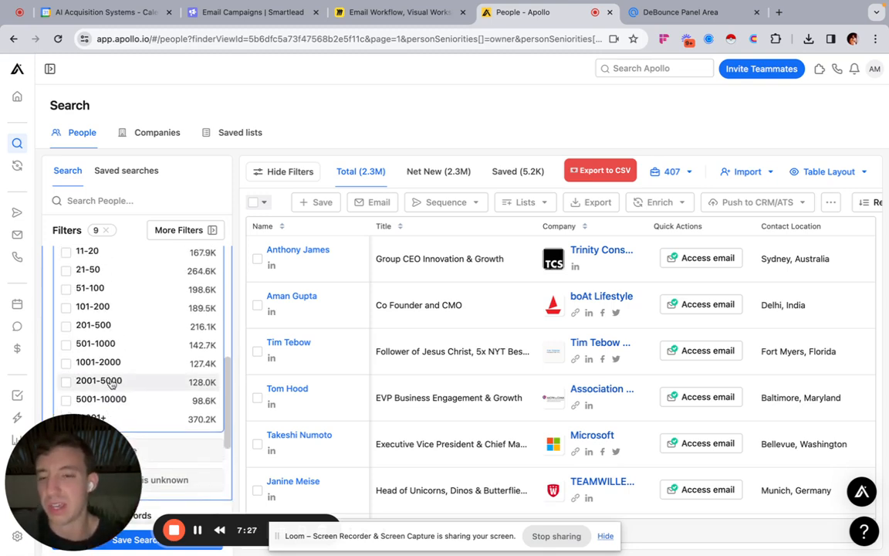
pyautogui.scroll(2, 111, 374)
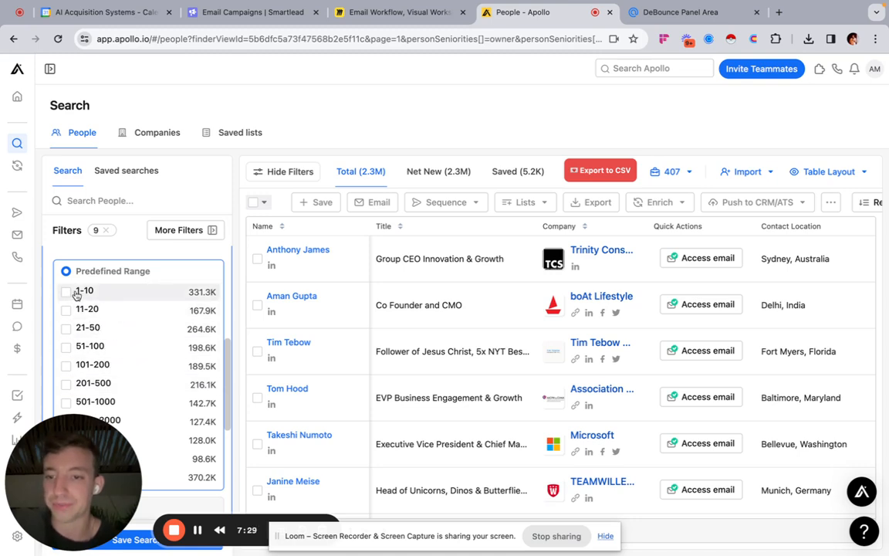
# Step: Try a custom employee-count range with a maximum of 68
pyautogui.scroll(-4, 124, 325)
pyautogui.click(127, 378)
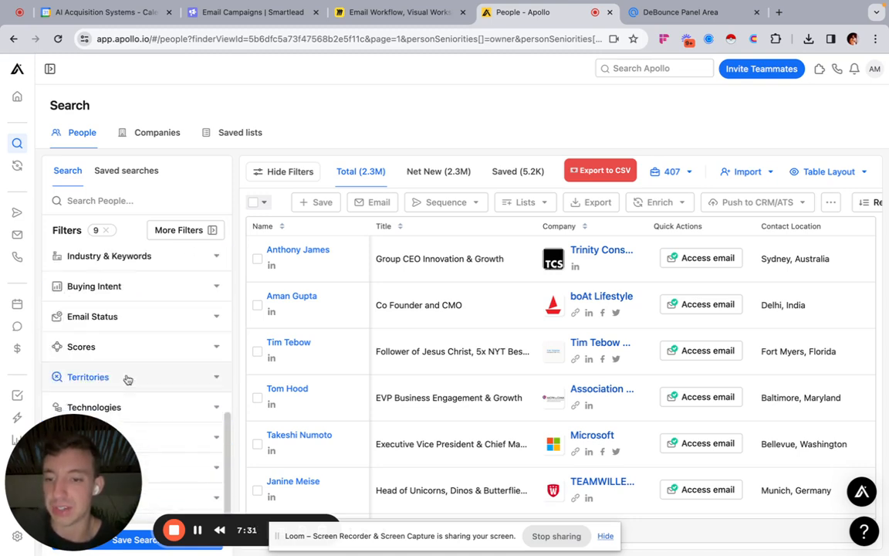
pyautogui.click(90, 303)
pyautogui.click(182, 303)
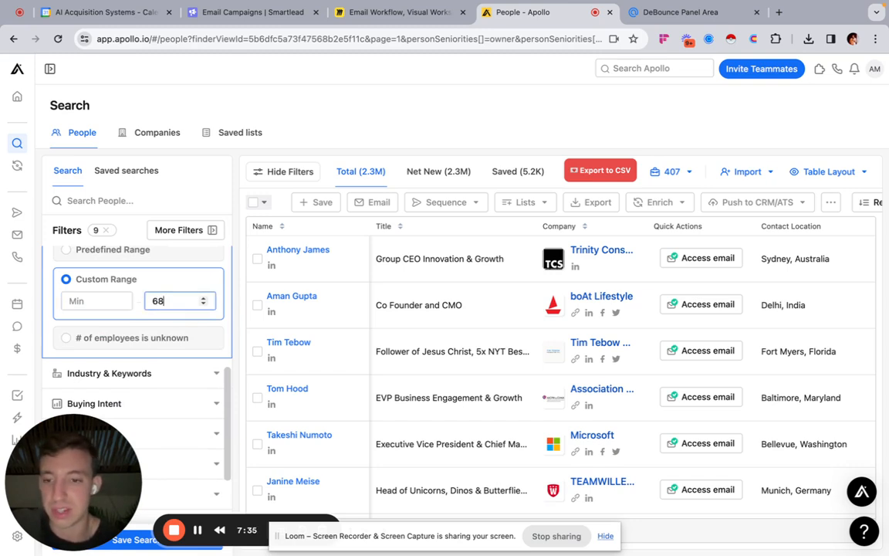
pyautogui.scroll(5, 181, 336)
pyautogui.scroll(-4, 178, 333)
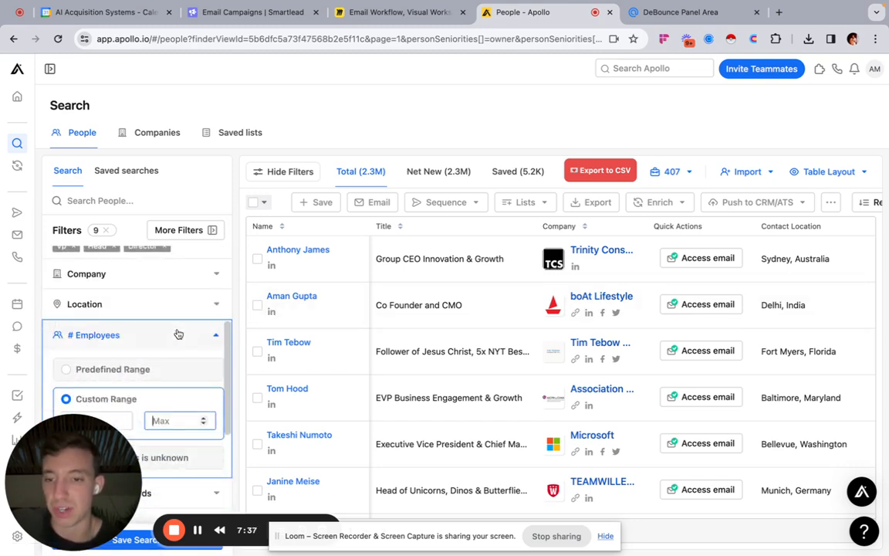
pyautogui.scroll(-3, 177, 419)
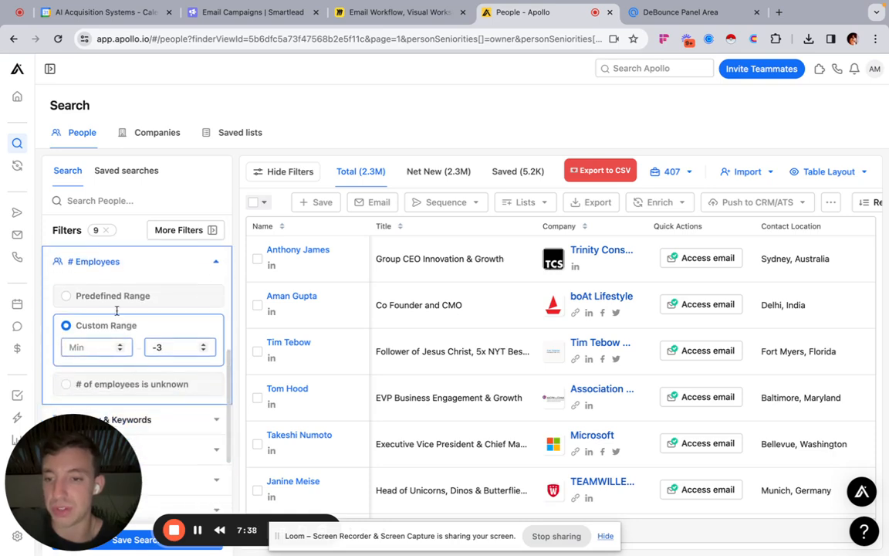
# Step: Switch the # Employees filter back to predefined ranges and collapse it
pyautogui.click(118, 299)
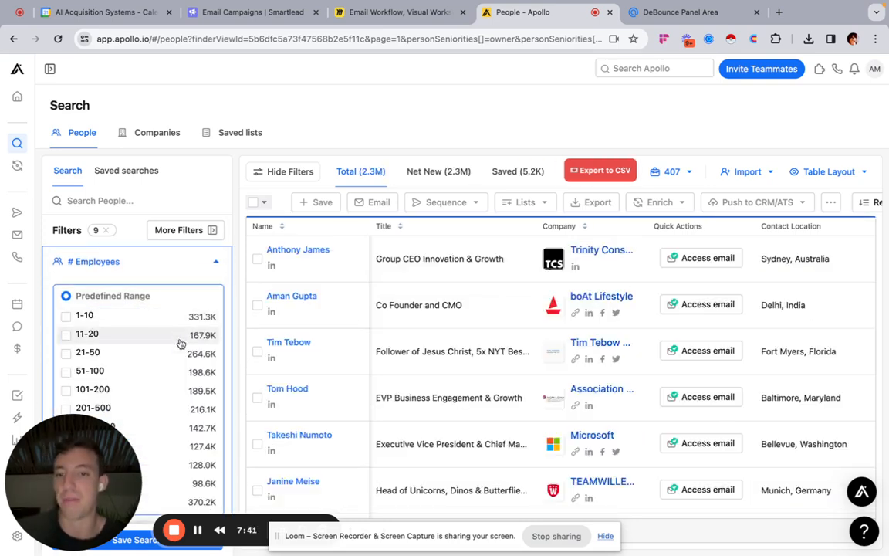
pyautogui.scroll(1, 181, 364)
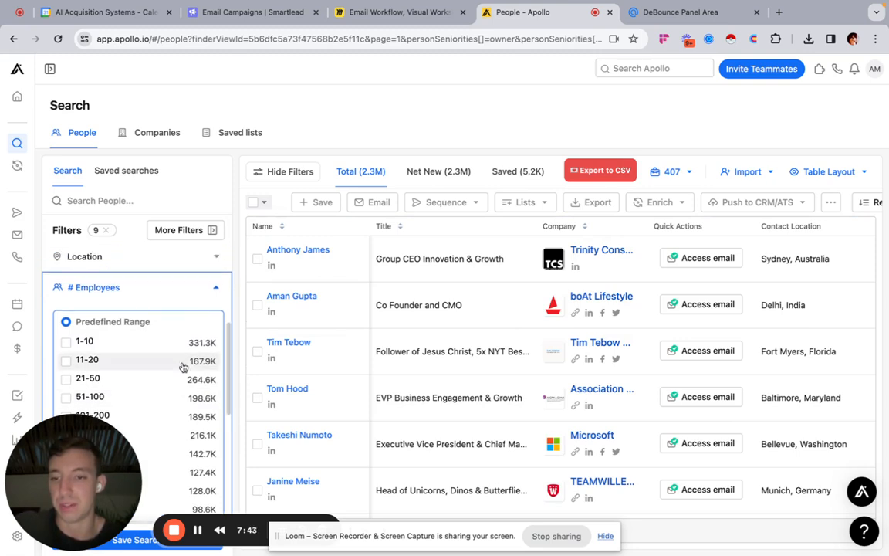
pyautogui.click(208, 296)
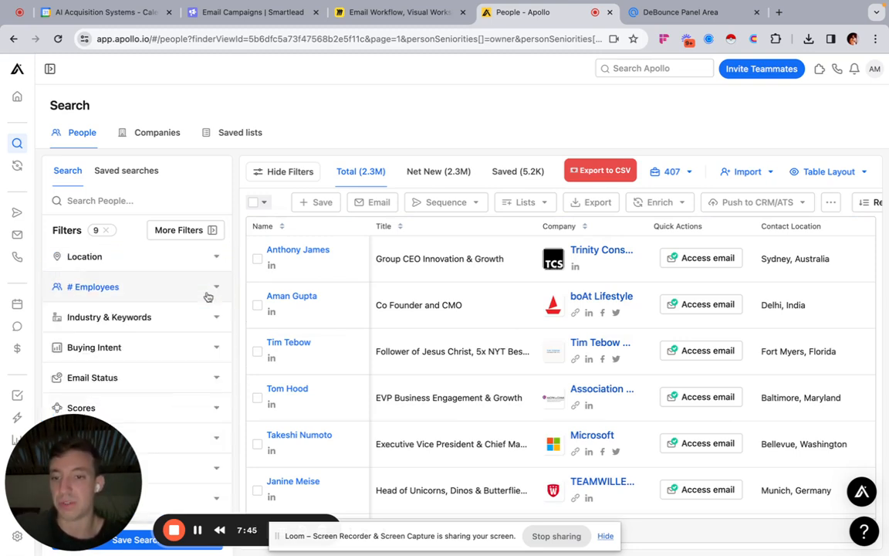
# Step: Examine the advanced settings and the list of selectable industries in the Industry & Keywords filter
pyautogui.click(168, 313)
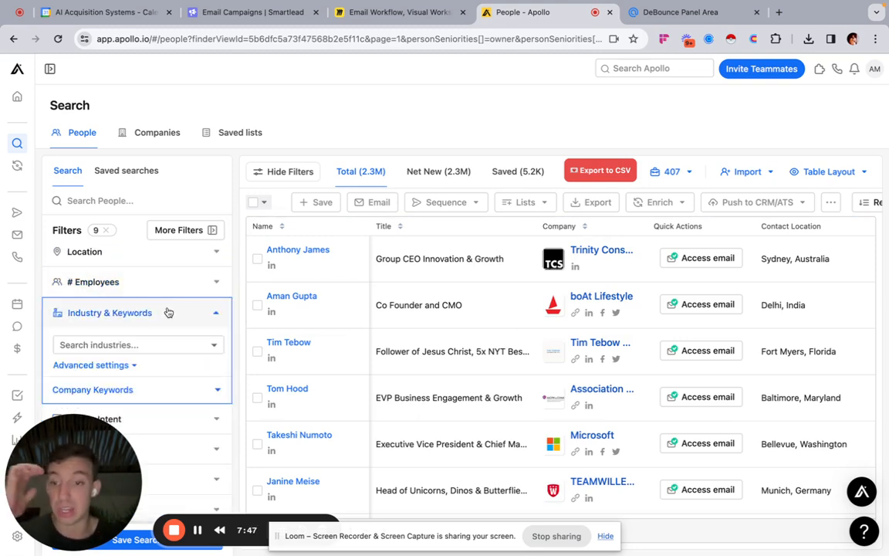
pyautogui.scroll(-1, 139, 344)
pyautogui.click(131, 348)
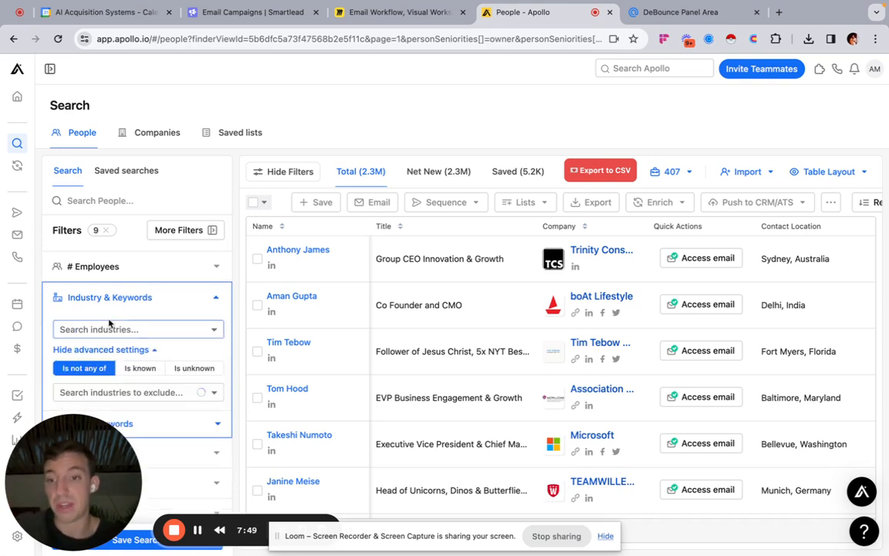
pyautogui.click(107, 325)
pyautogui.scroll(-2, 124, 325)
pyautogui.scroll(-10, 147, 349)
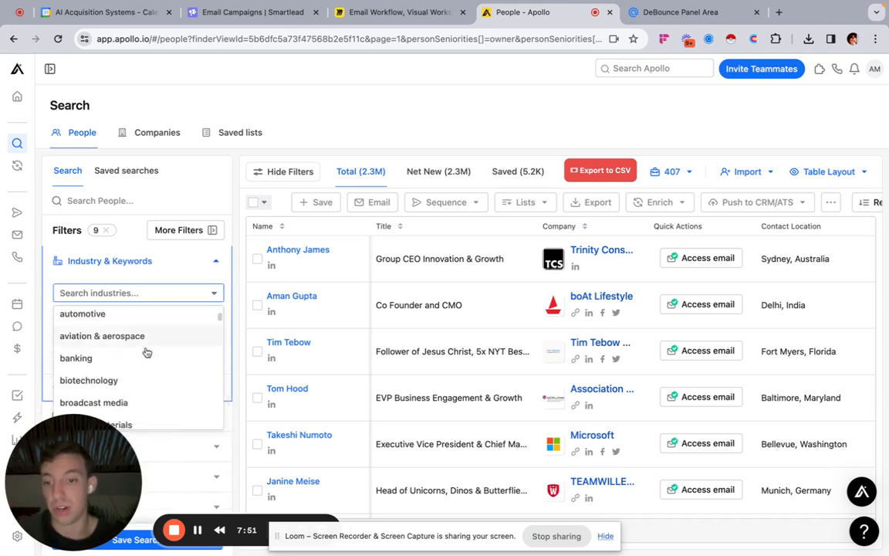
pyautogui.scroll(-8, 147, 352)
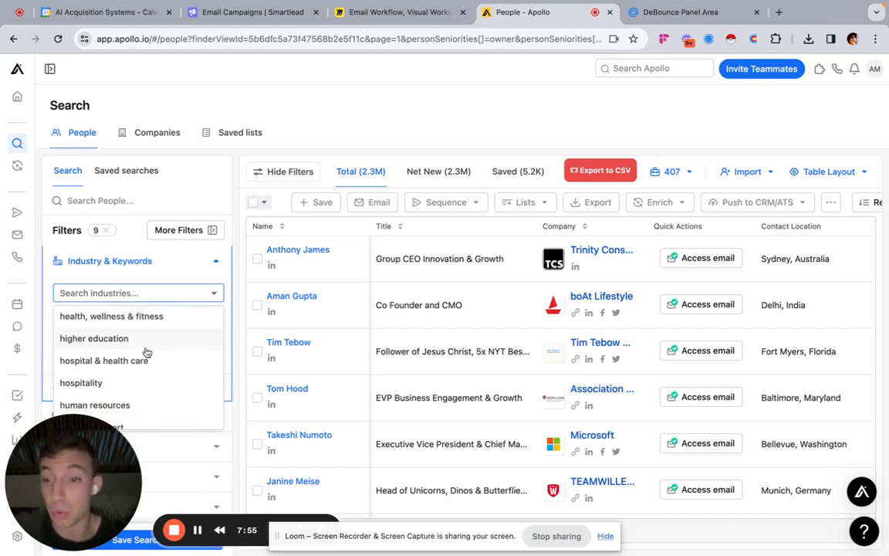
pyautogui.scroll(-8, 158, 349)
pyautogui.scroll(6, 150, 346)
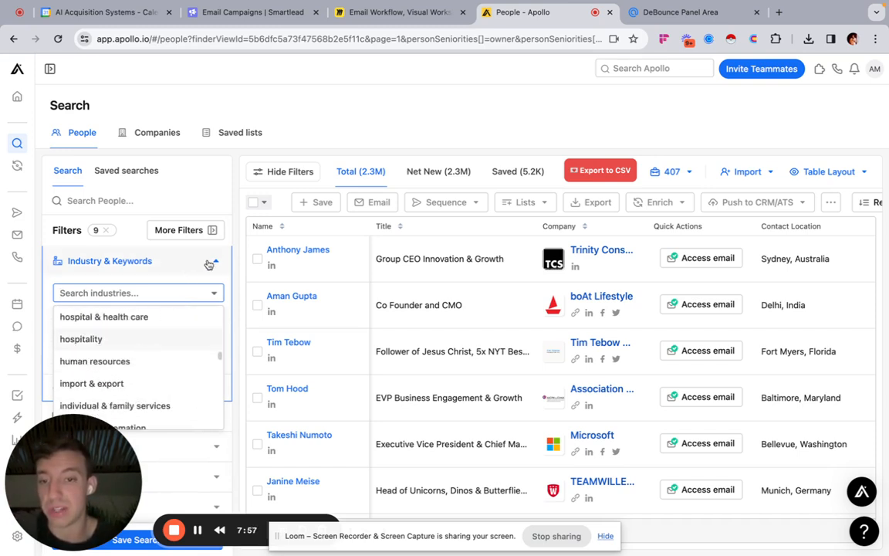
pyautogui.click(208, 265)
pyautogui.scroll(-1, 185, 321)
pyautogui.scroll(3, 162, 323)
# Step: Extend the Company Keywords filter's included-keyword matching to SEO description and Social media description
pyautogui.click(155, 323)
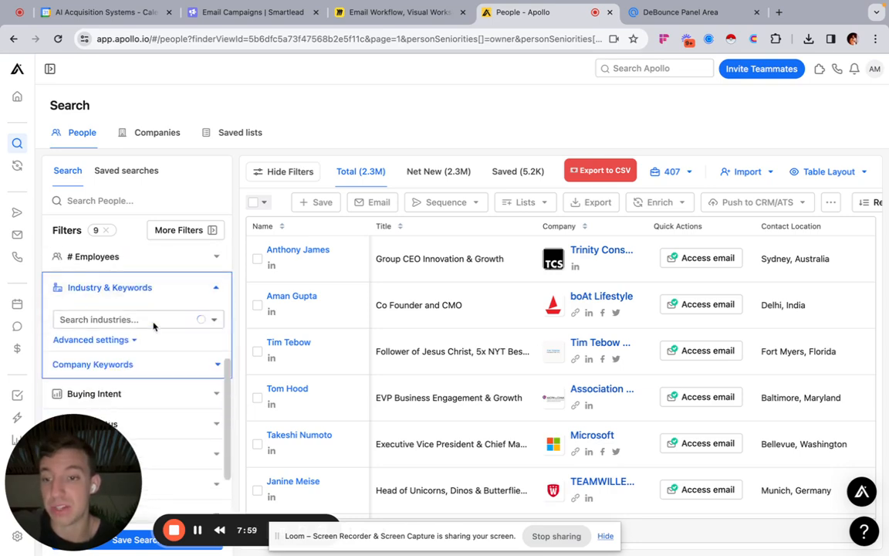
pyautogui.scroll(-1, 155, 323)
pyautogui.click(119, 317)
pyautogui.hscroll(5, 565, 367)
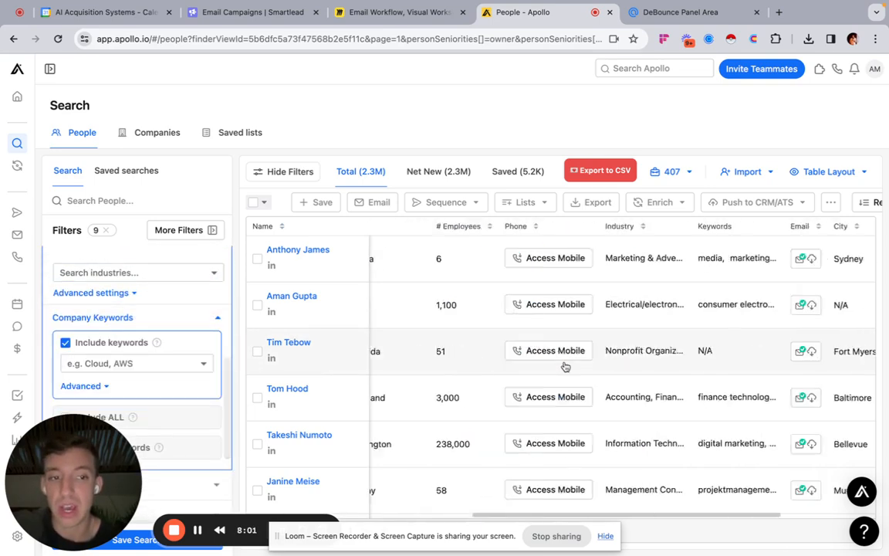
pyautogui.hscroll(3, 565, 367)
pyautogui.scroll(-2, 95, 324)
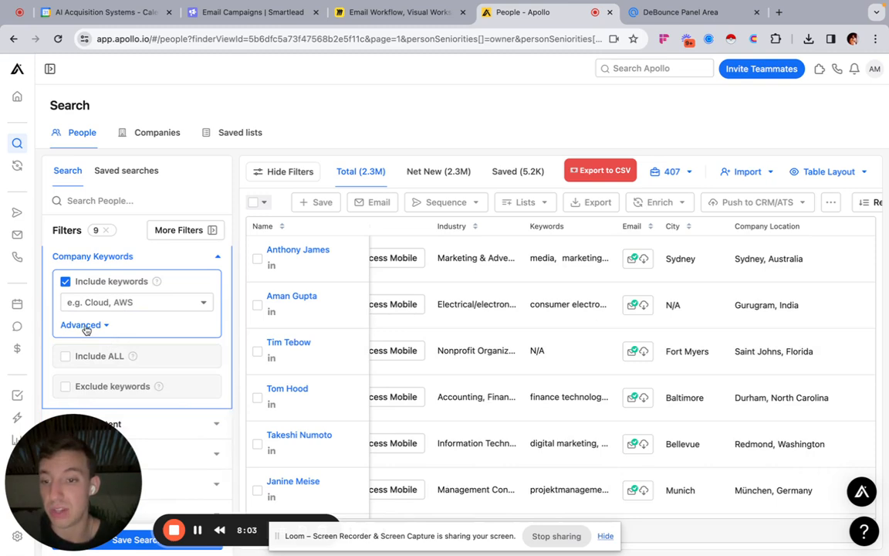
pyautogui.click(86, 325)
pyautogui.scroll(-2, 86, 328)
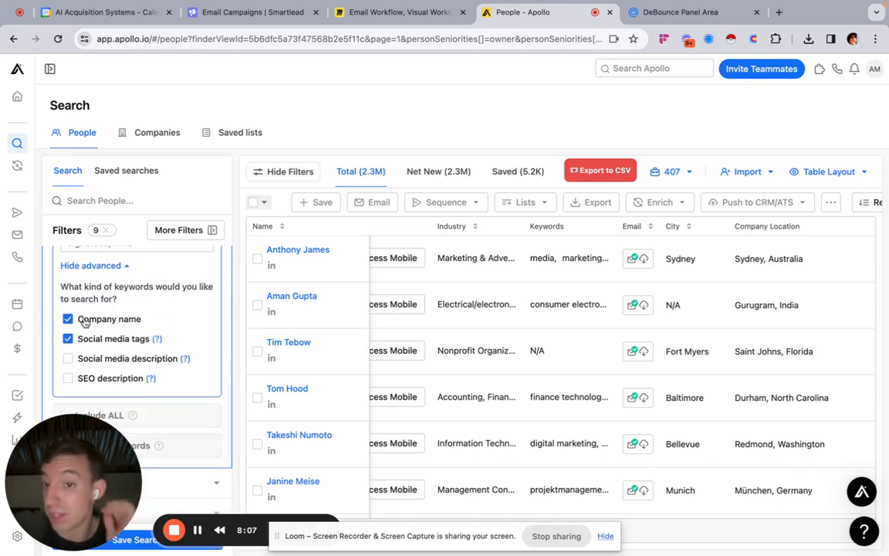
pyautogui.click(68, 379)
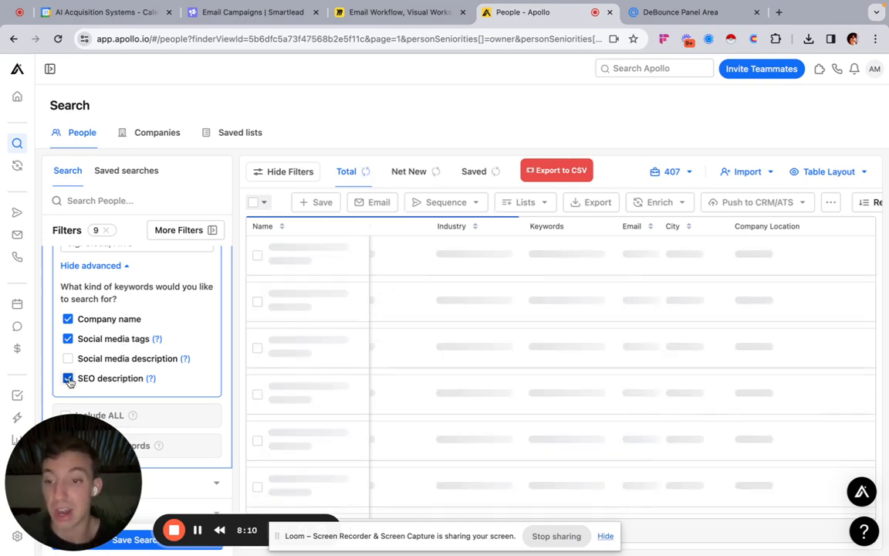
pyautogui.click(177, 356)
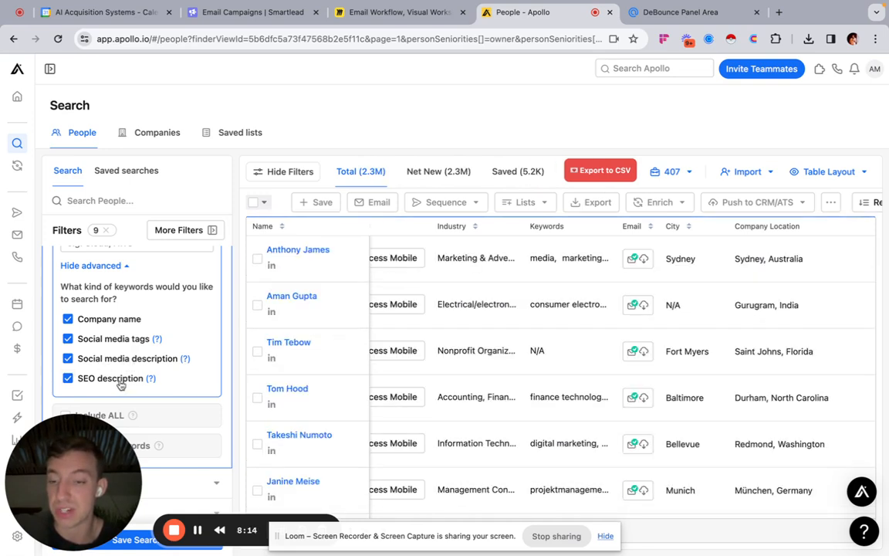
# Step: Add "sports" as an included company keyword
pyautogui.scroll(3, 126, 383)
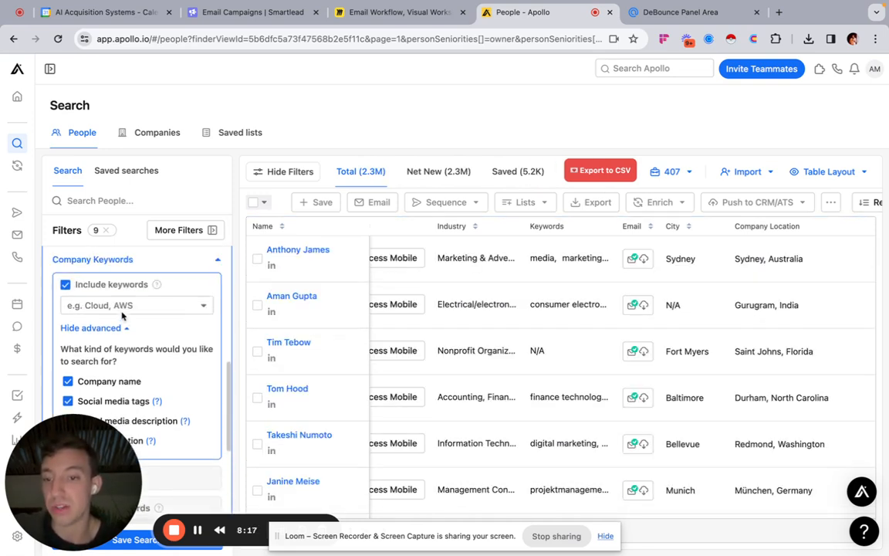
pyautogui.click(122, 305)
pyautogui.write('sports')
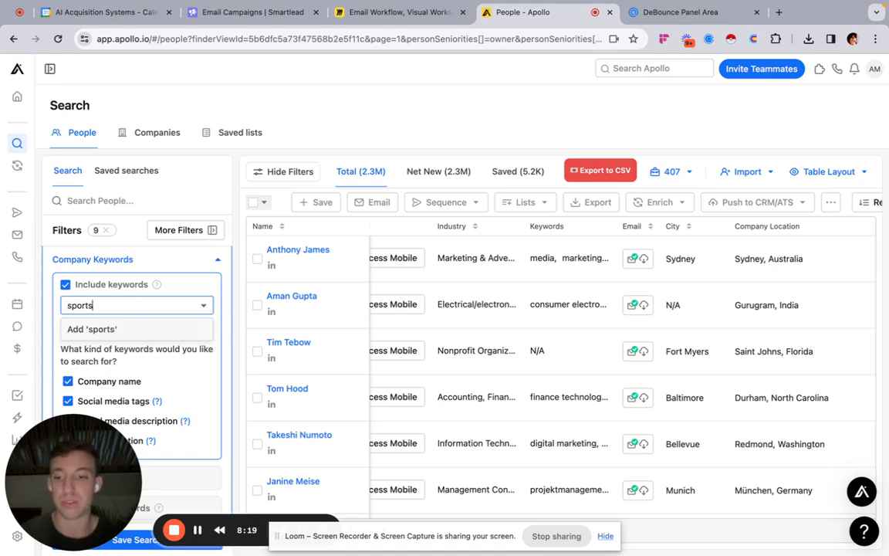
pyautogui.press('Return')
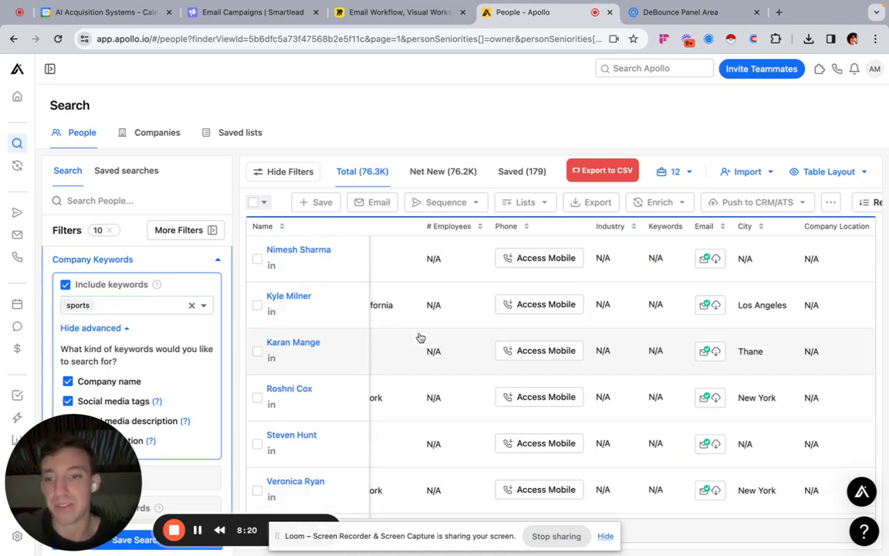
# Step: Review the applied Job Titles filters and the titles, companies and industries of the filtered people
pyautogui.scroll(3, 147, 311)
pyautogui.scroll(5, 145, 311)
pyautogui.scroll(-1, 131, 332)
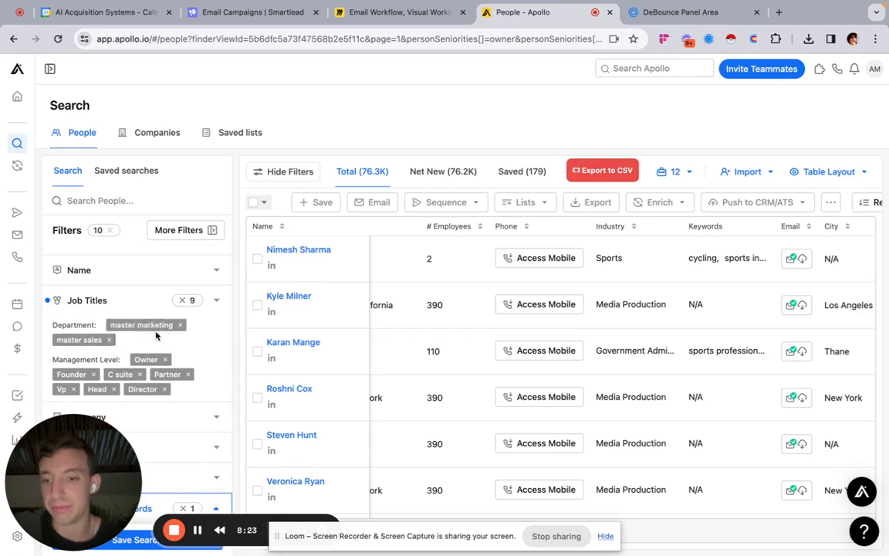
pyautogui.scroll(-2, 115, 353)
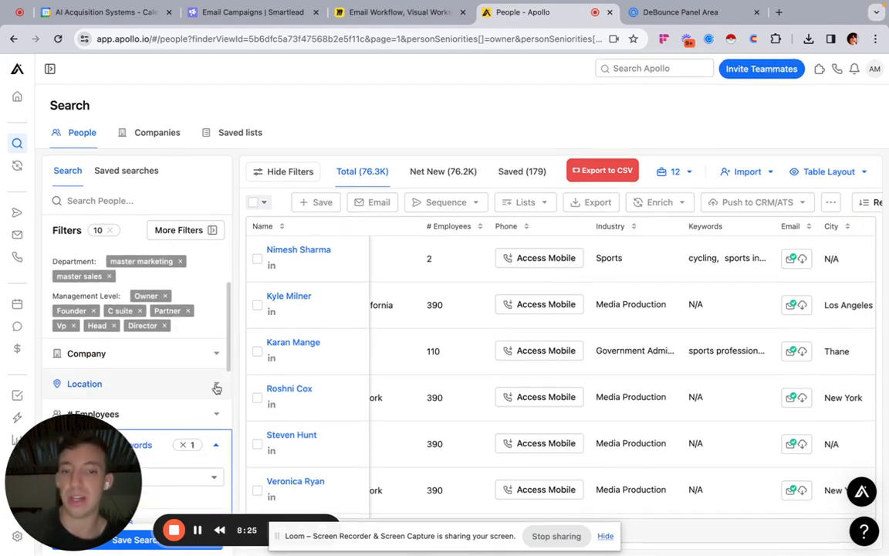
pyautogui.scroll(-1, 583, 332)
pyautogui.hscroll(-5, 584, 334)
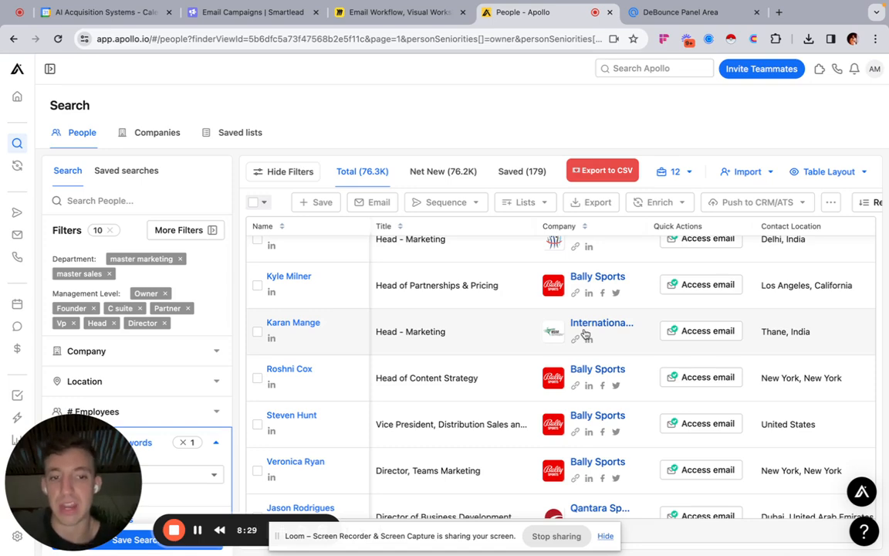
pyautogui.scroll(-2, 585, 333)
pyautogui.hscroll(5, 584, 332)
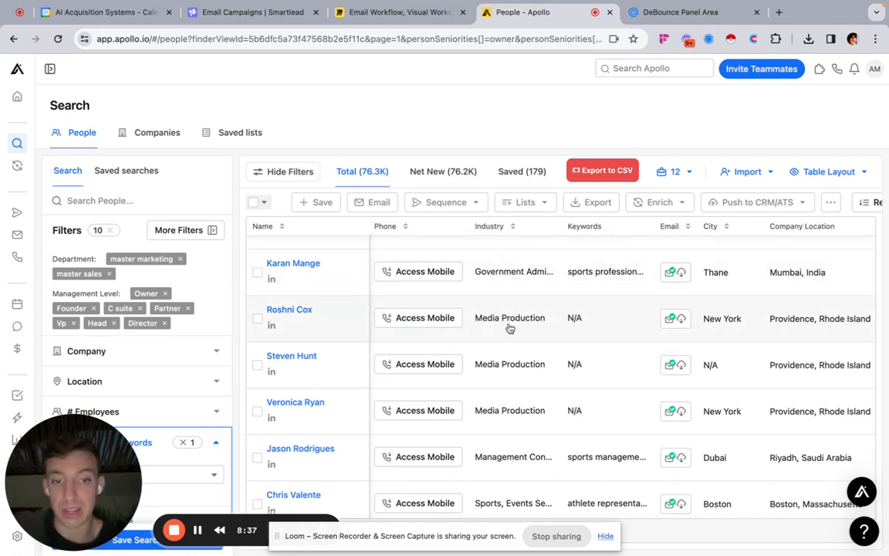
pyautogui.hscroll(-5, 509, 328)
# Step: Check the keyword match options against the employee counts, industries, keywords and companies in the results
pyautogui.scroll(-5, 190, 351)
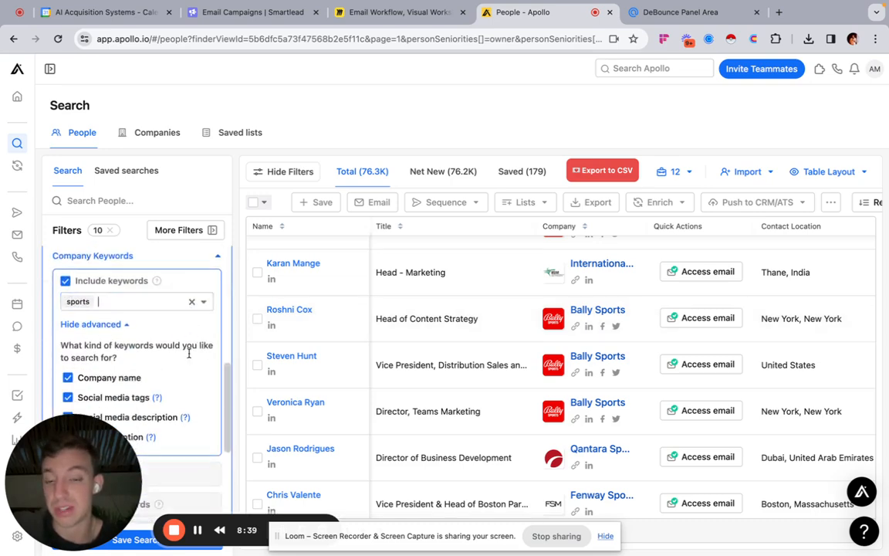
pyautogui.scroll(-1, 188, 353)
pyautogui.hscroll(8, 302, 351)
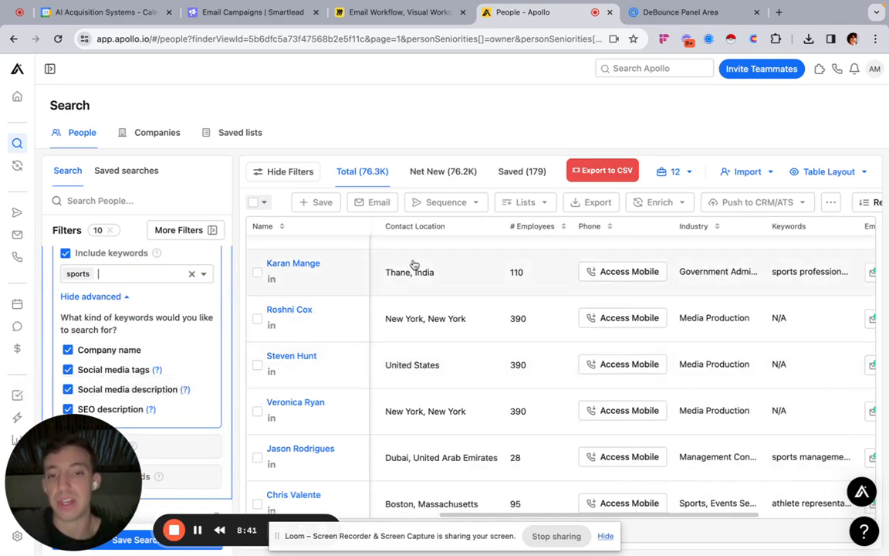
pyautogui.hscroll(4, 510, 363)
pyautogui.hscroll(-8, 554, 287)
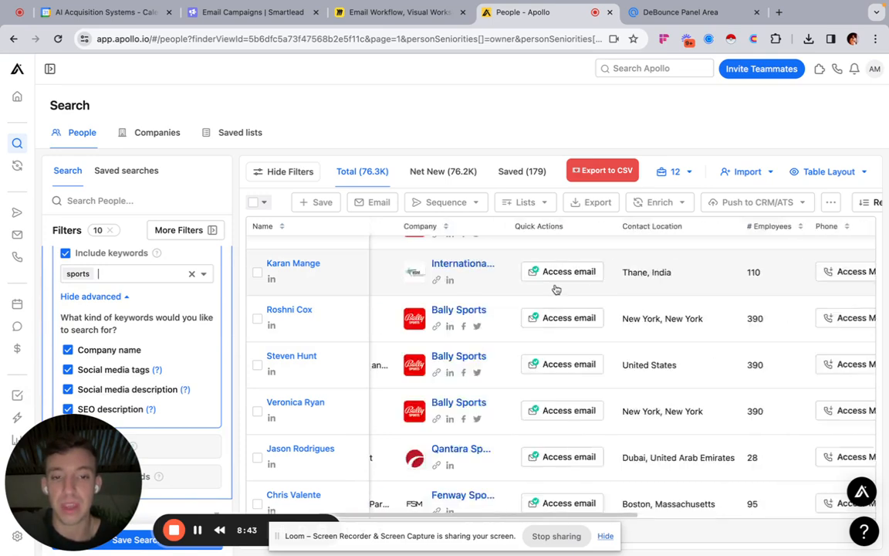
pyautogui.scroll(2, 556, 289)
pyautogui.hscroll(-3, 555, 288)
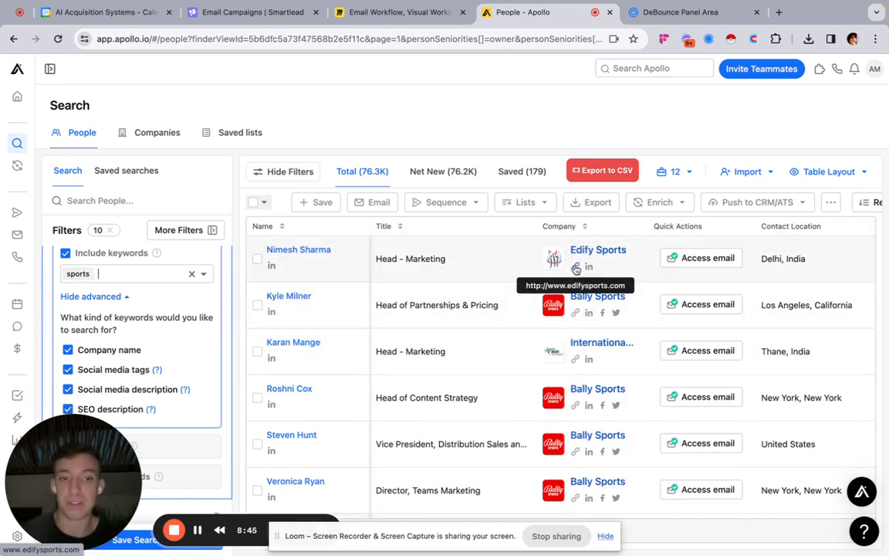
pyautogui.scroll(-5, 576, 269)
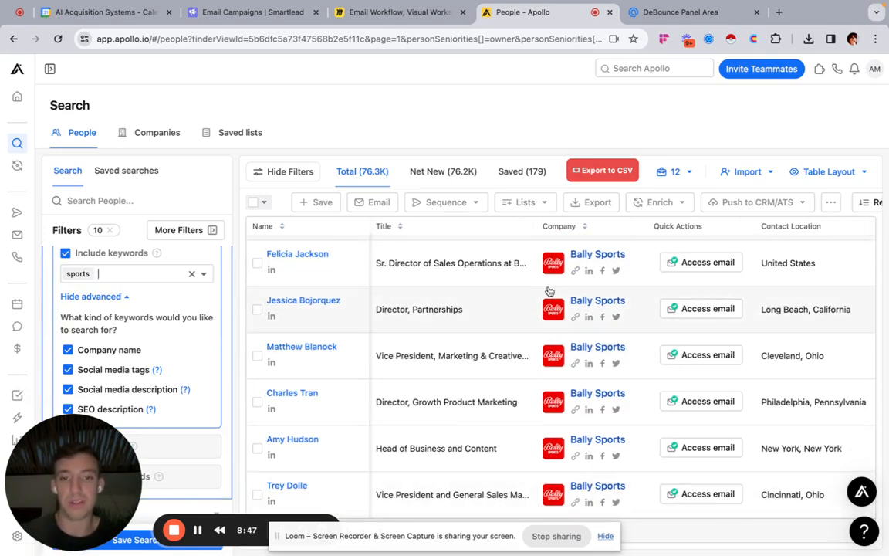
pyautogui.scroll(10, 540, 342)
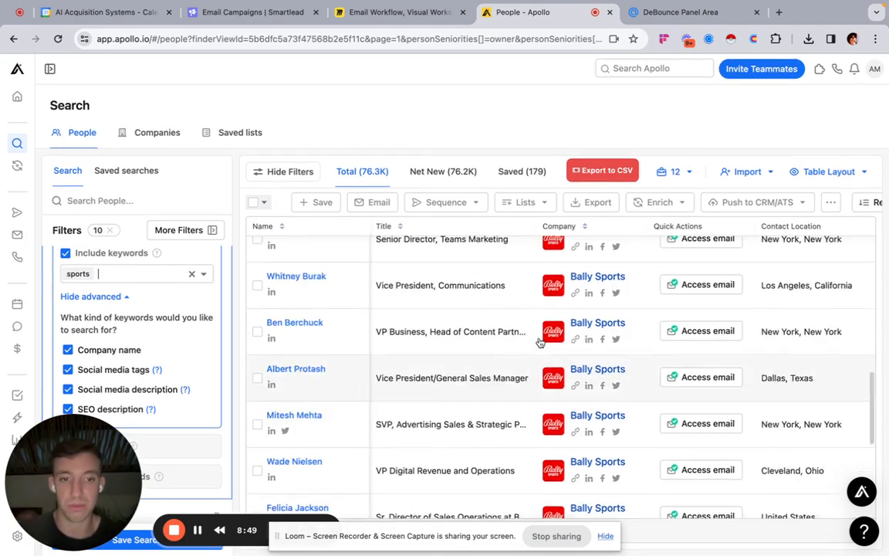
pyautogui.scroll(5, 591, 290)
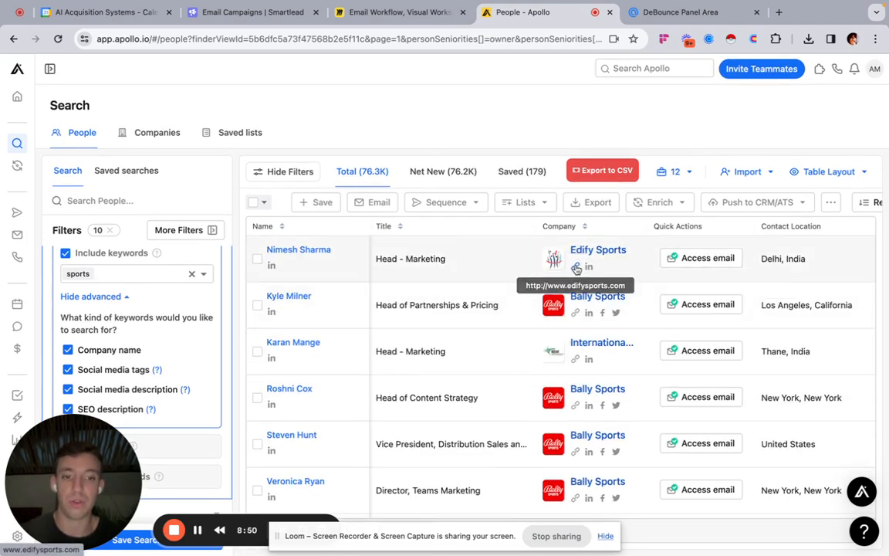
# Step: Open the Edify Sports website from the first result, review its home page, and close it again
pyautogui.click(576, 265)
pyautogui.click(611, 11)
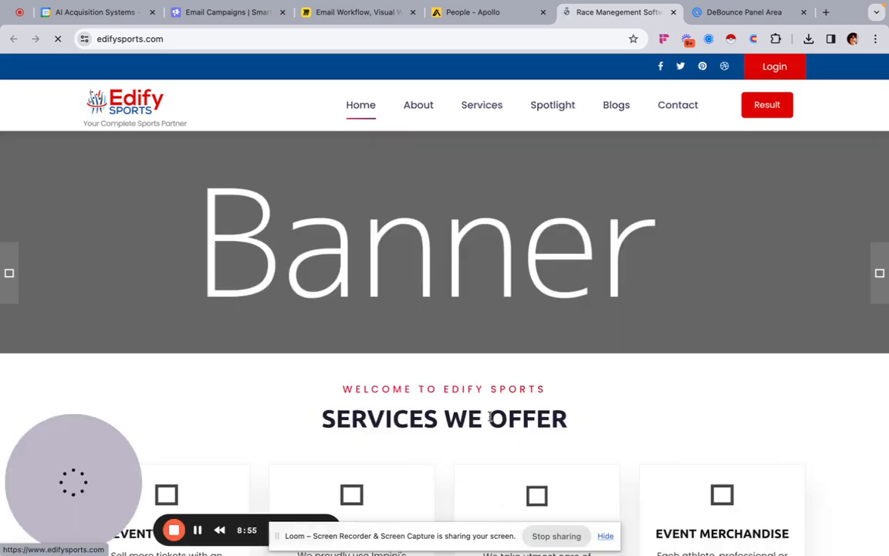
pyautogui.scroll(-5, 444, 371)
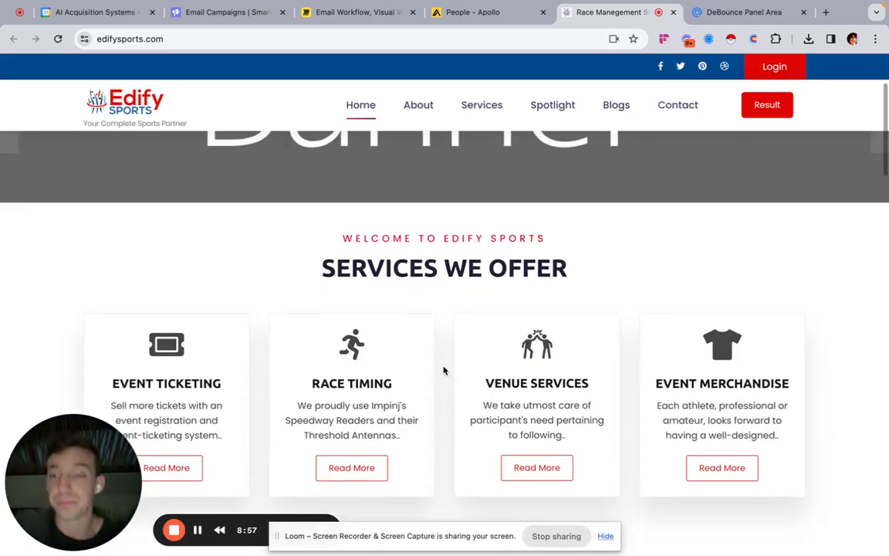
pyautogui.scroll(6, 446, 369)
pyautogui.scroll(-1, 448, 362)
pyautogui.press('super+w')
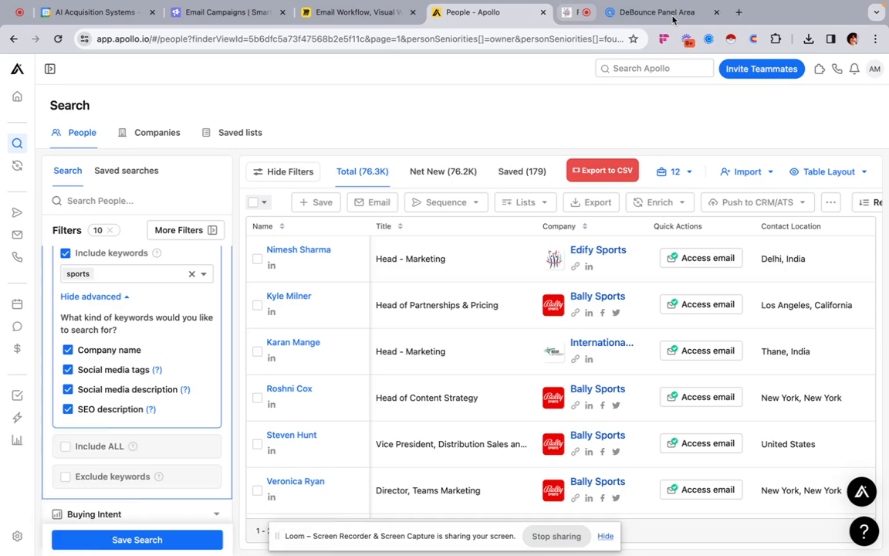
# Step: Jump to page 48 of the search results and review the listed leads' titles and companies
pyautogui.scroll(-3, 432, 358)
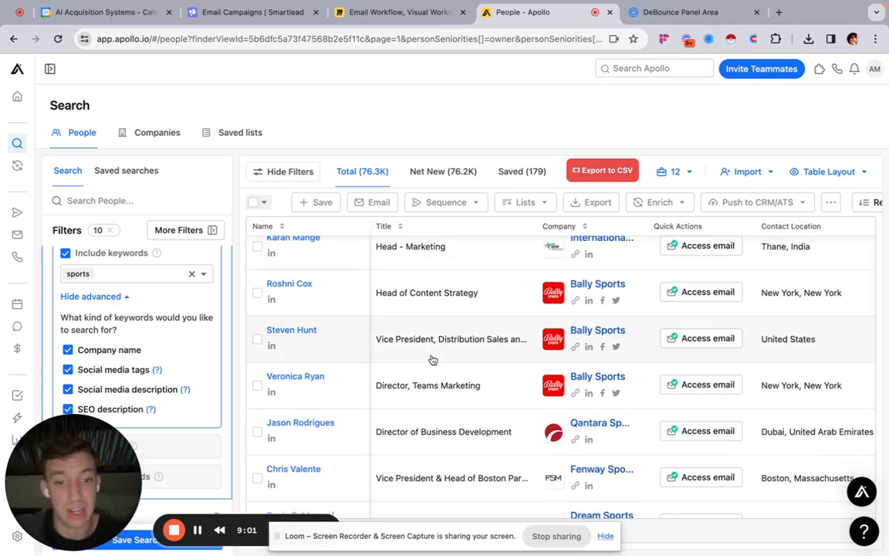
pyautogui.scroll(-5, 433, 359)
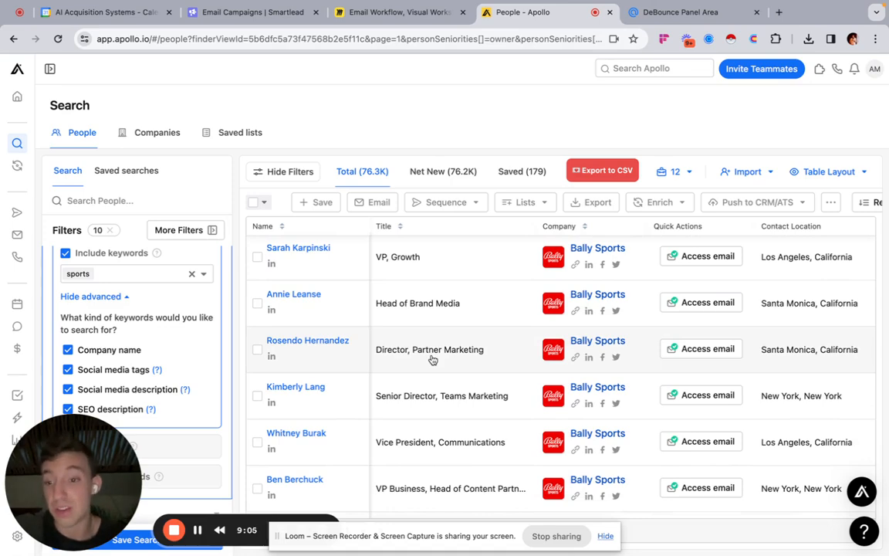
pyautogui.scroll(-5, 432, 359)
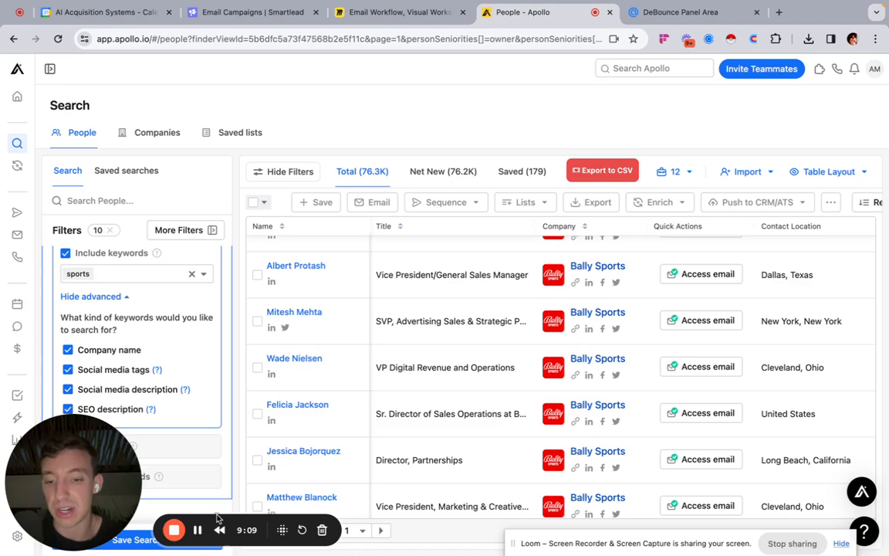
pyautogui.click(351, 530)
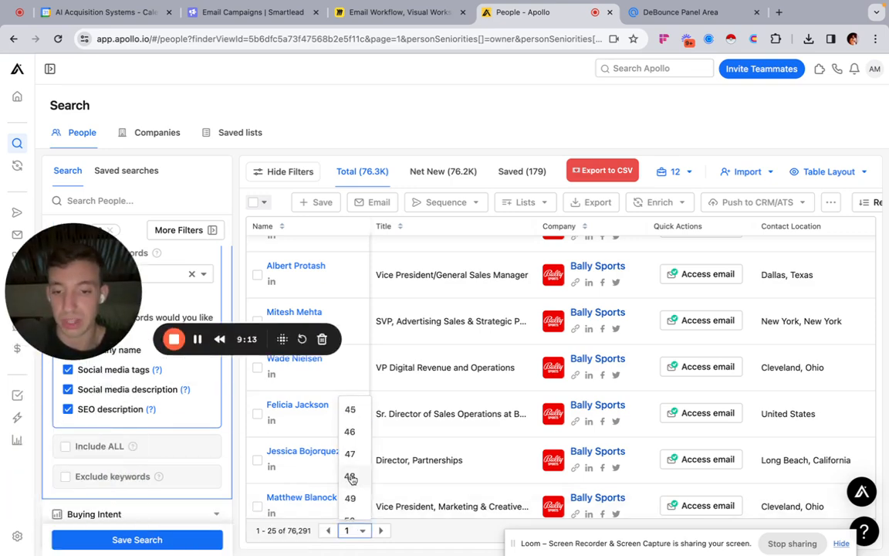
pyautogui.click(351, 476)
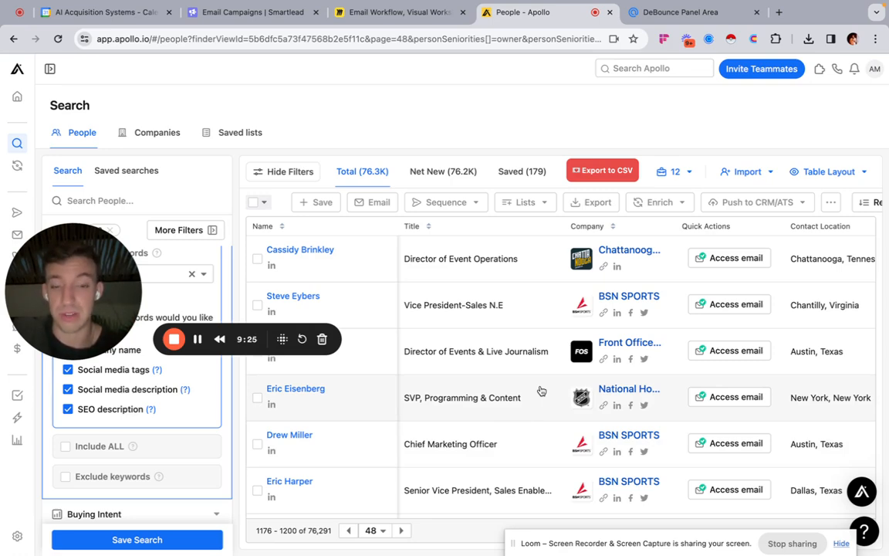
pyautogui.scroll(-2, 541, 391)
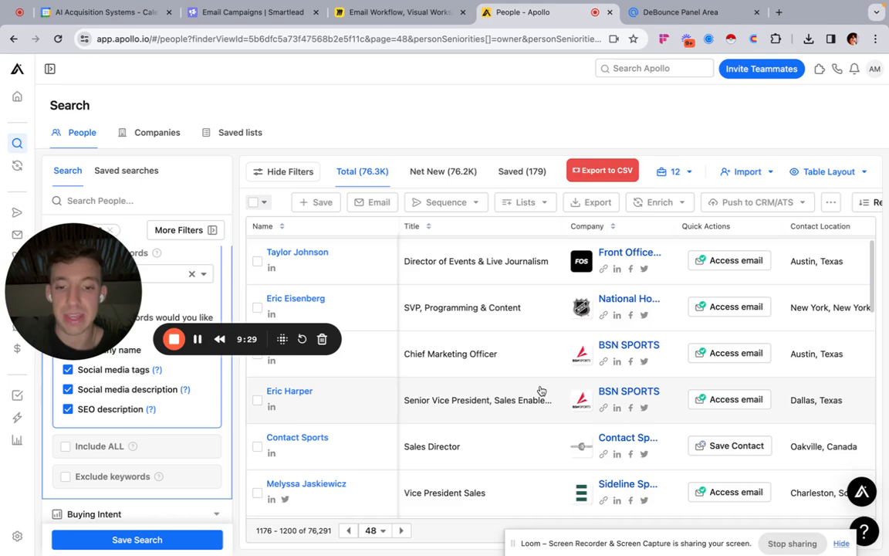
pyautogui.scroll(-6, 540, 432)
pyautogui.scroll(3, 538, 471)
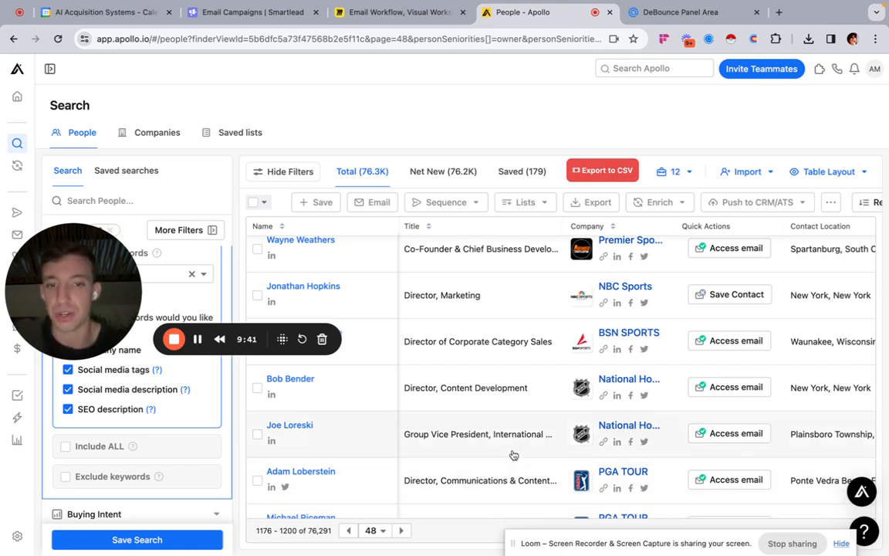
# Step: Turn on Exclude keywords in the company keyword filter and exclude the keyword "engineering"
pyautogui.scroll(-3, 123, 421)
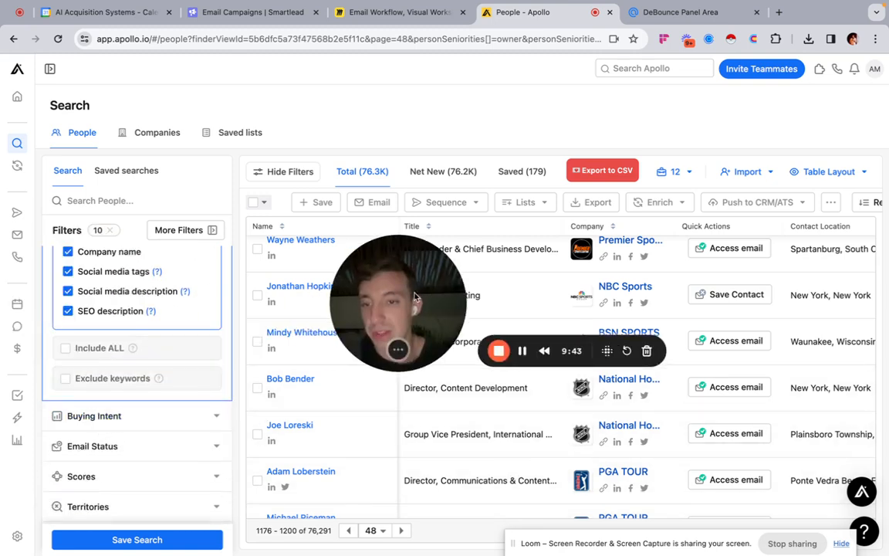
pyautogui.scroll(2, 143, 419)
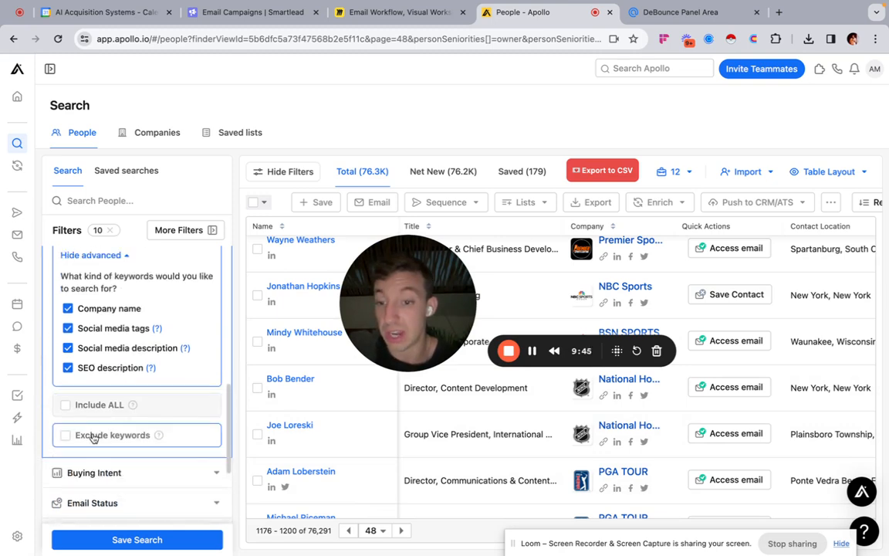
pyautogui.click(143, 433)
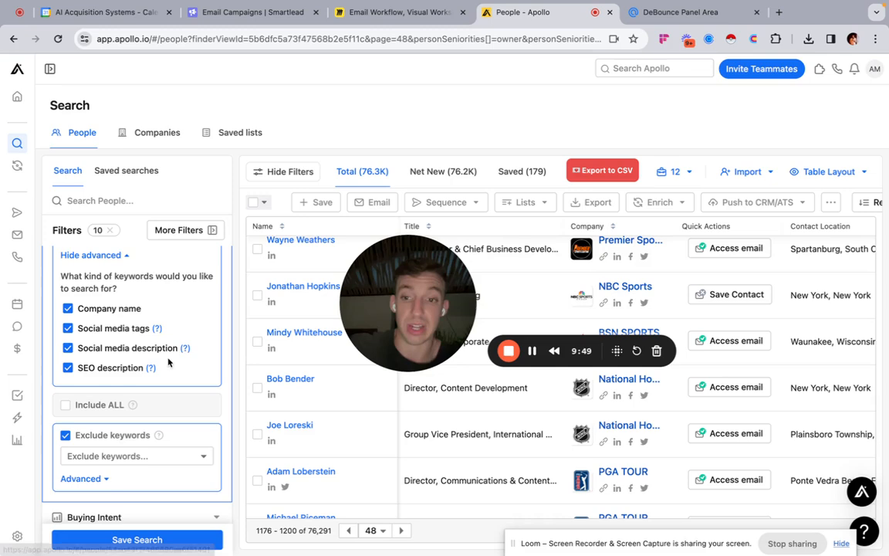
pyautogui.hscroll(6, 656, 294)
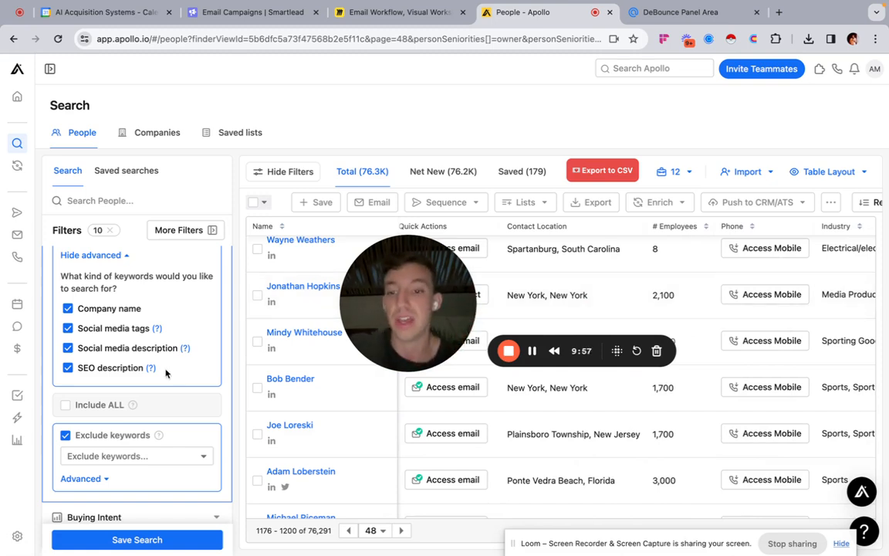
pyautogui.scroll(-1, 166, 373)
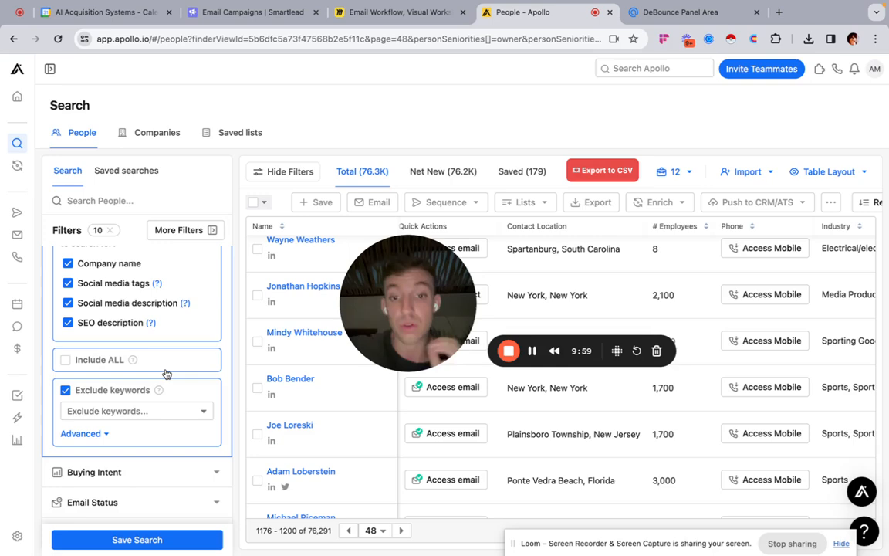
pyautogui.scroll(-4, 165, 373)
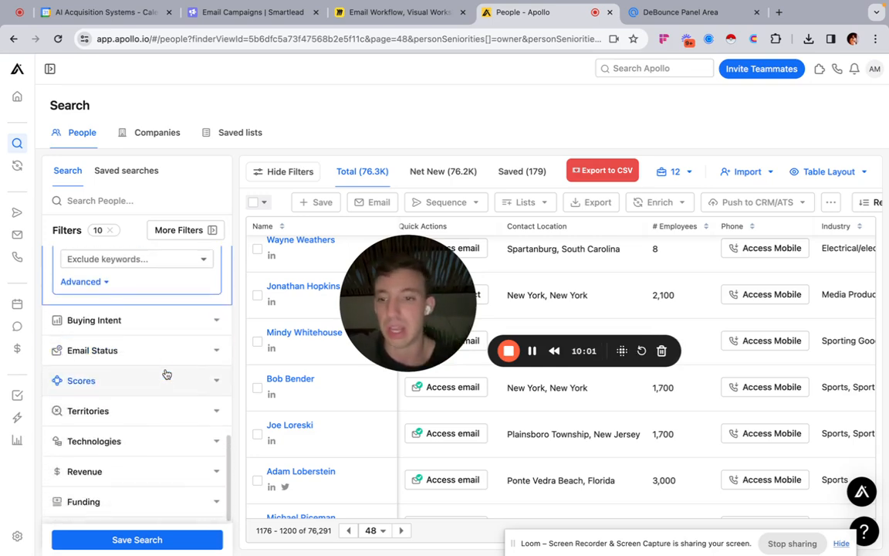
pyautogui.scroll(1, 116, 316)
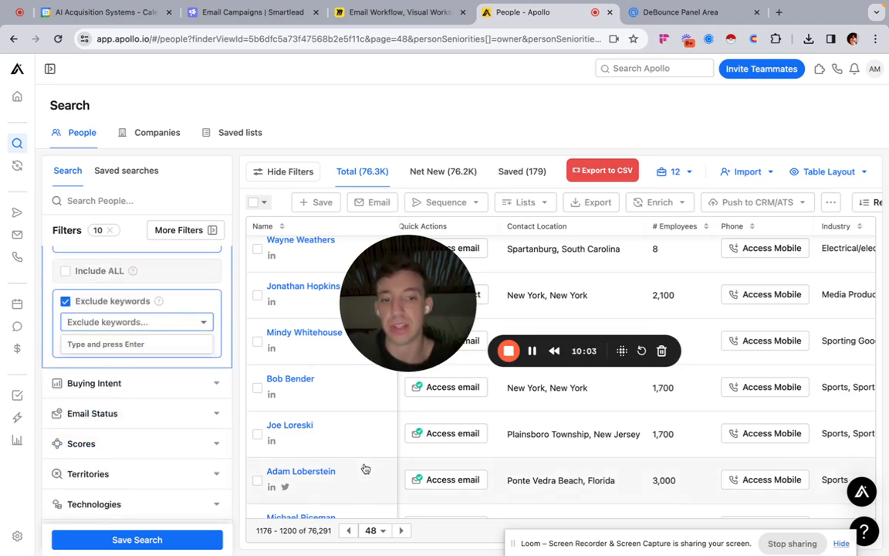
pyautogui.hscroll(5, 512, 452)
pyautogui.hscroll(2, 651, 404)
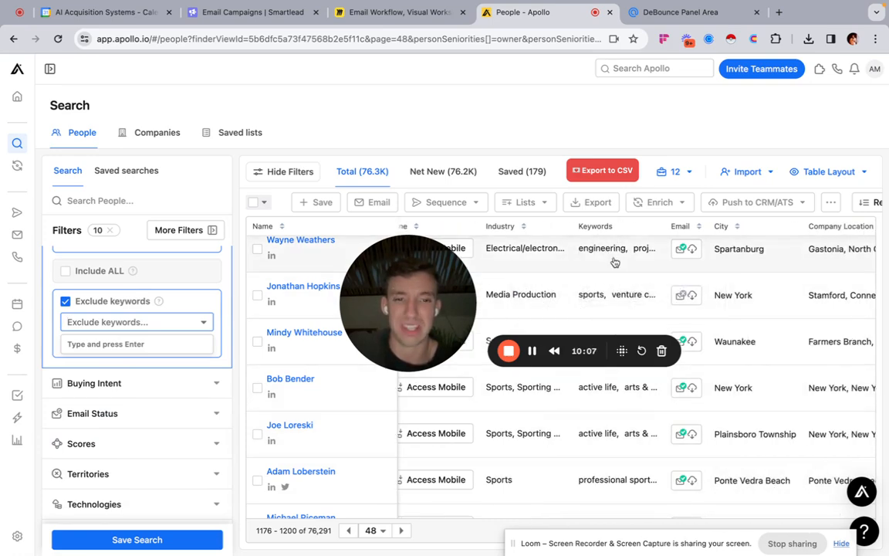
pyautogui.write('engineering')
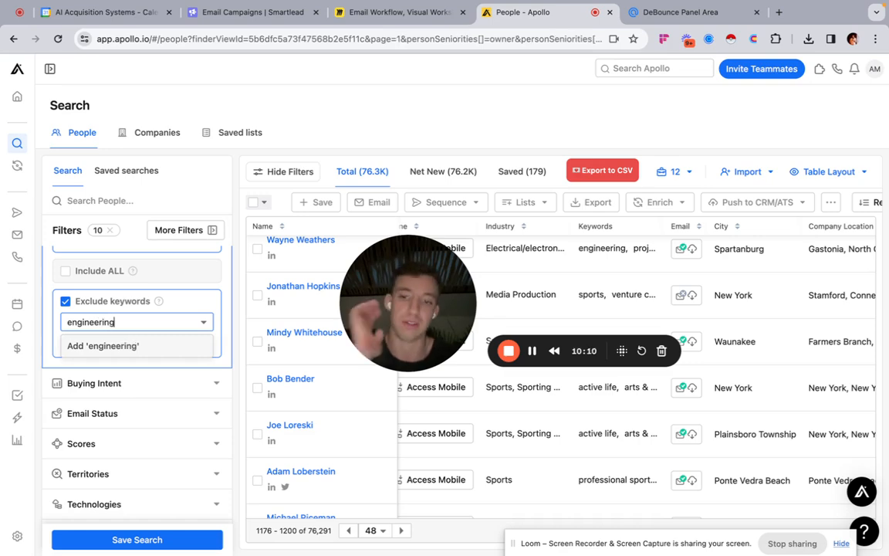
pyautogui.press('Return')
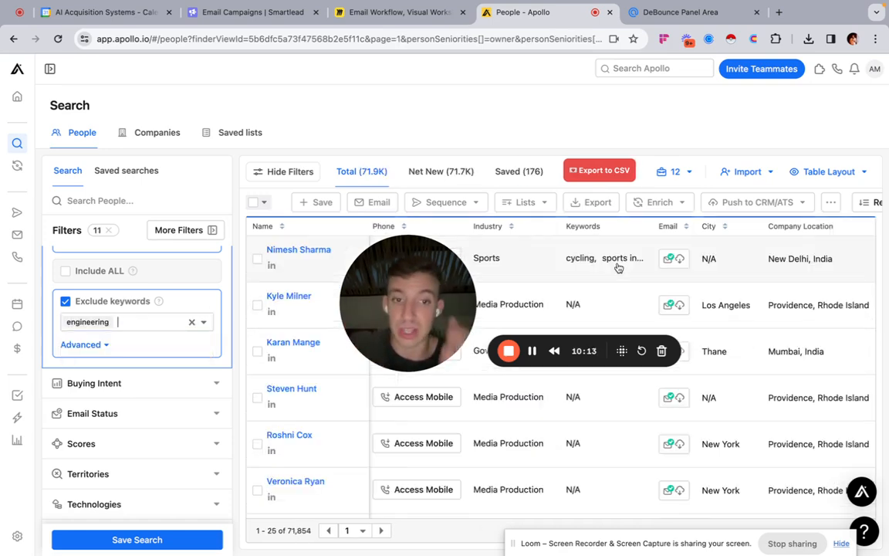
# Step: Filter the people by business email status, including Verified and Guessed emails
pyautogui.scroll(-2, 136, 358)
pyautogui.scroll(-2, 136, 358)
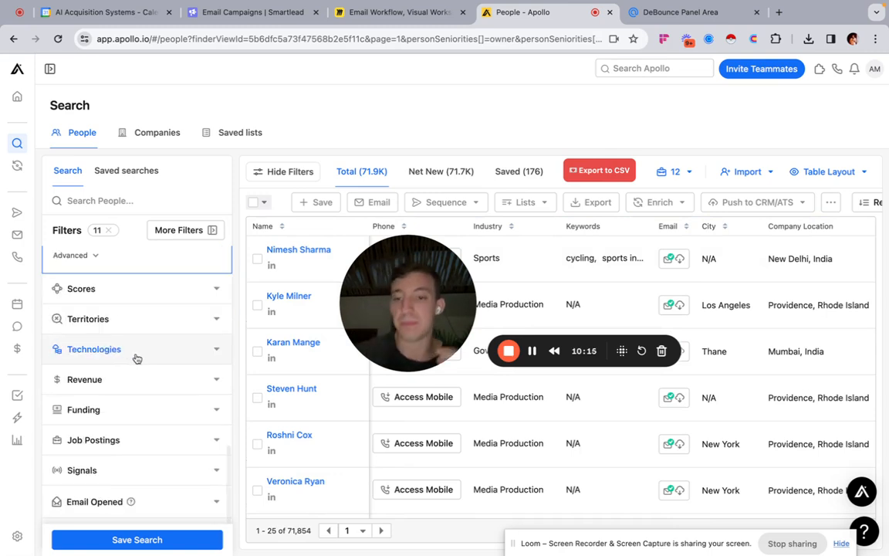
pyautogui.scroll(3, 137, 358)
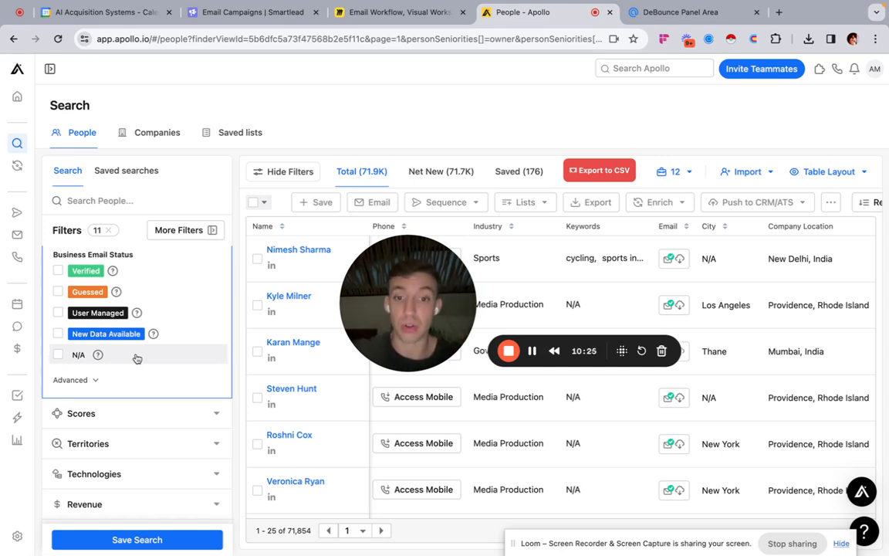
pyautogui.scroll(2, 137, 358)
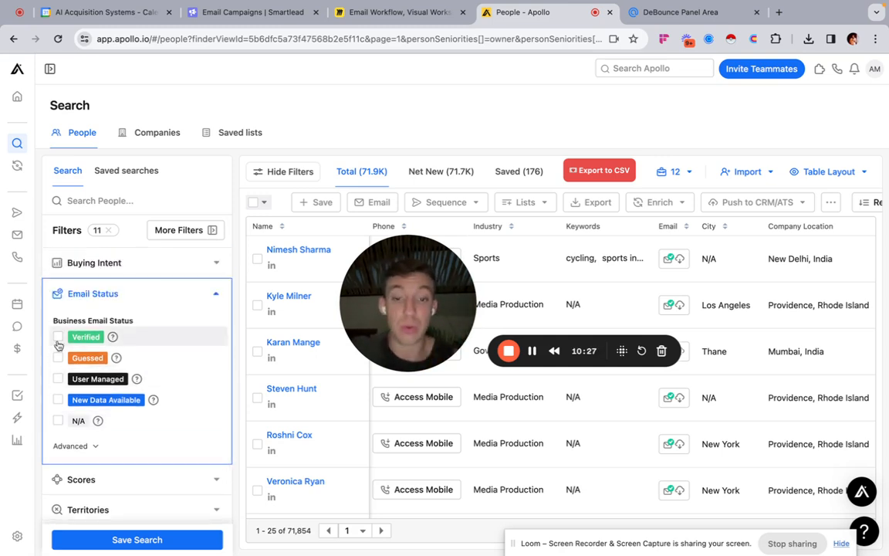
pyautogui.click(57, 337)
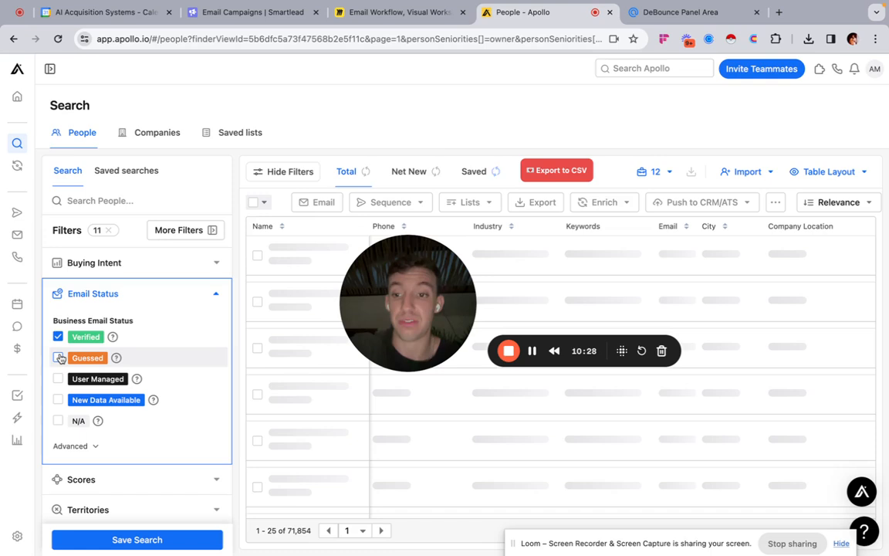
pyautogui.click(58, 357)
pyautogui.moveTo(113, 341)
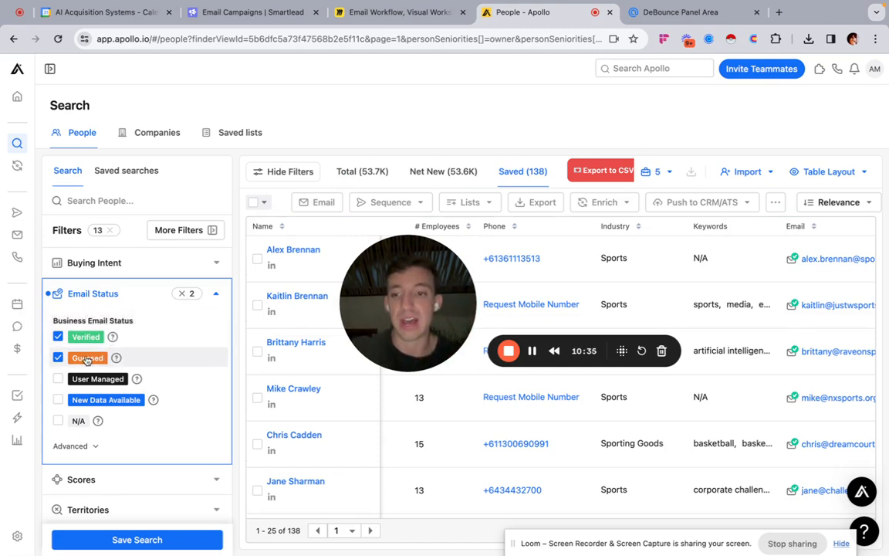
# Step: Look through the remaining filter categories, such as Technologies, Revenue, Funding and Job Postings
pyautogui.scroll(-5, 79, 453)
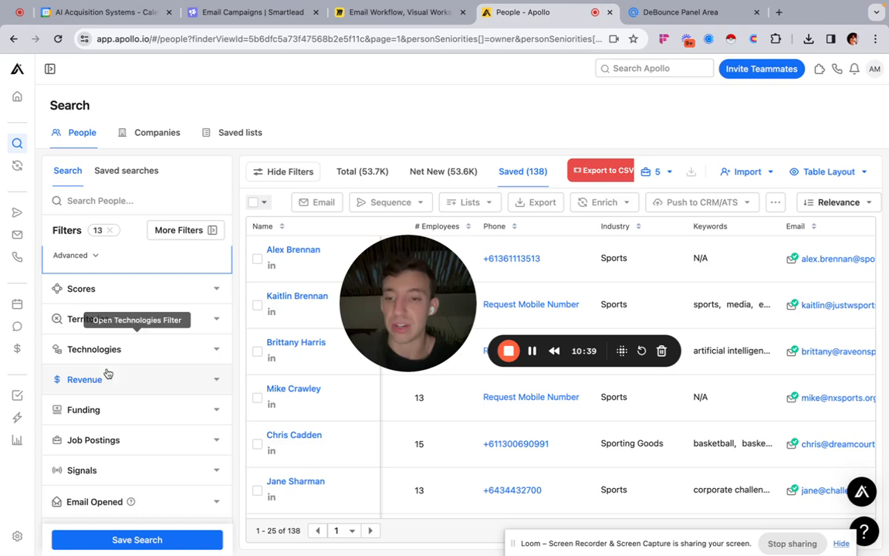
pyautogui.scroll(1, 201, 435)
pyautogui.scroll(2, 164, 362)
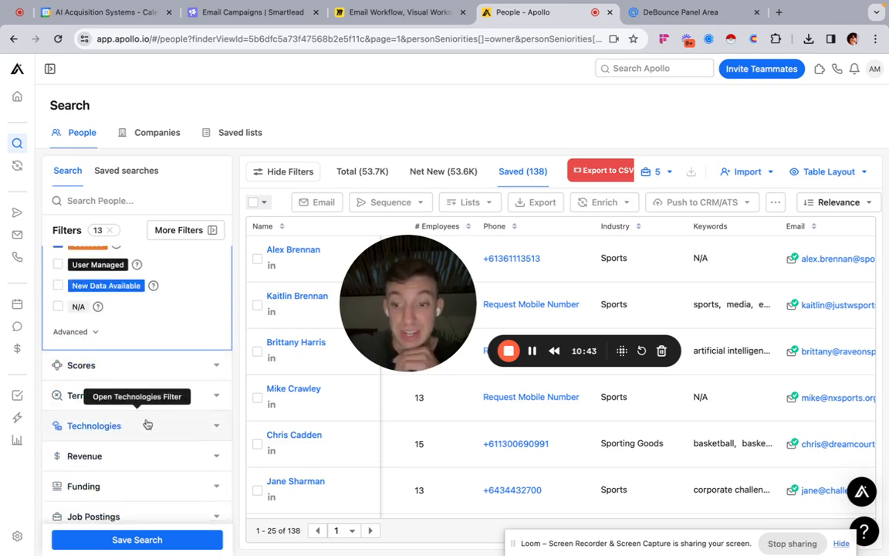
pyautogui.scroll(-2, 147, 423)
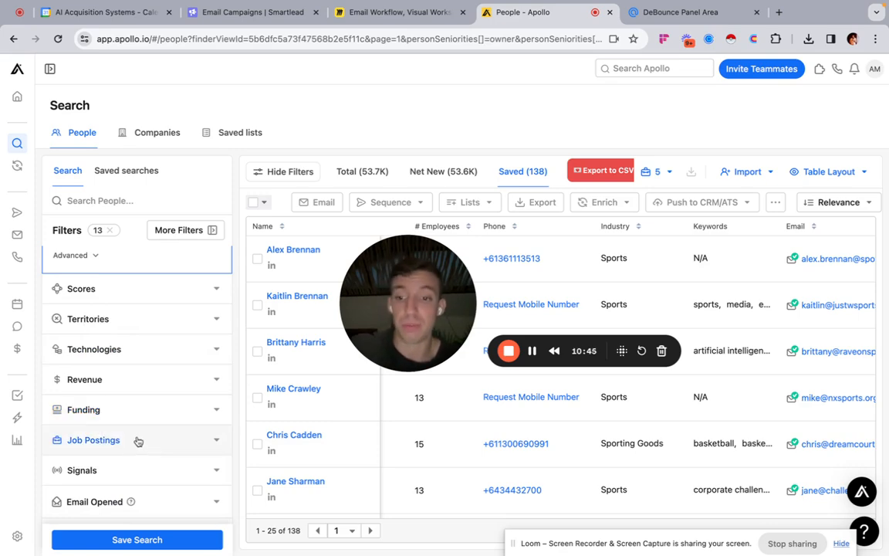
pyautogui.scroll(10, 138, 432)
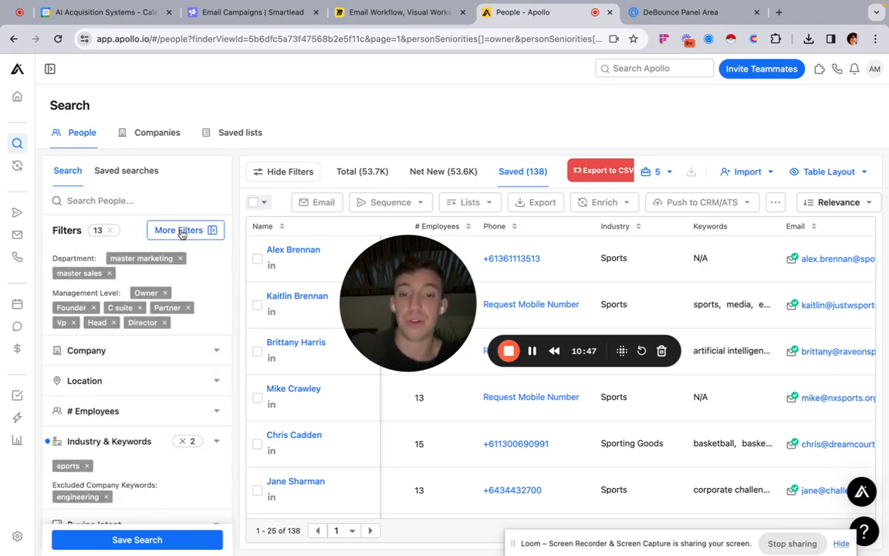
# Step: Open the full set of filters, review the person, company, engagement and source filters, and close it
pyautogui.click(180, 231)
pyautogui.moveTo(391, 290); pyautogui.dragTo(441, 119)
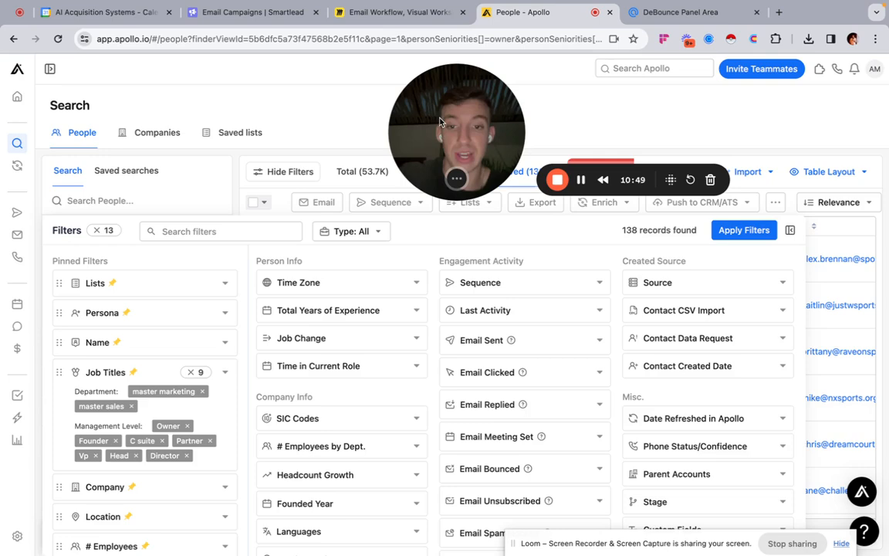
pyautogui.scroll(-1, 353, 363)
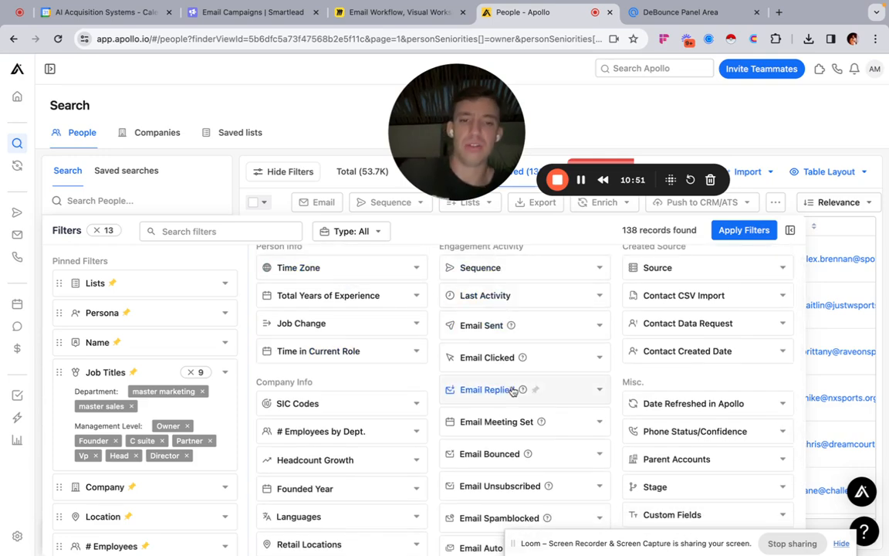
pyautogui.scroll(-3, 532, 389)
pyautogui.scroll(1, 322, 264)
pyautogui.scroll(2, 322, 264)
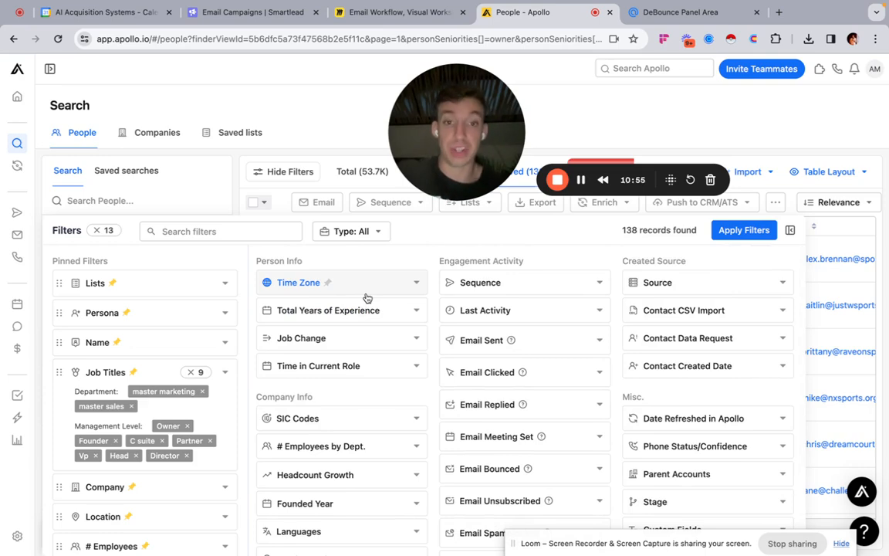
pyautogui.scroll(-1, 535, 391)
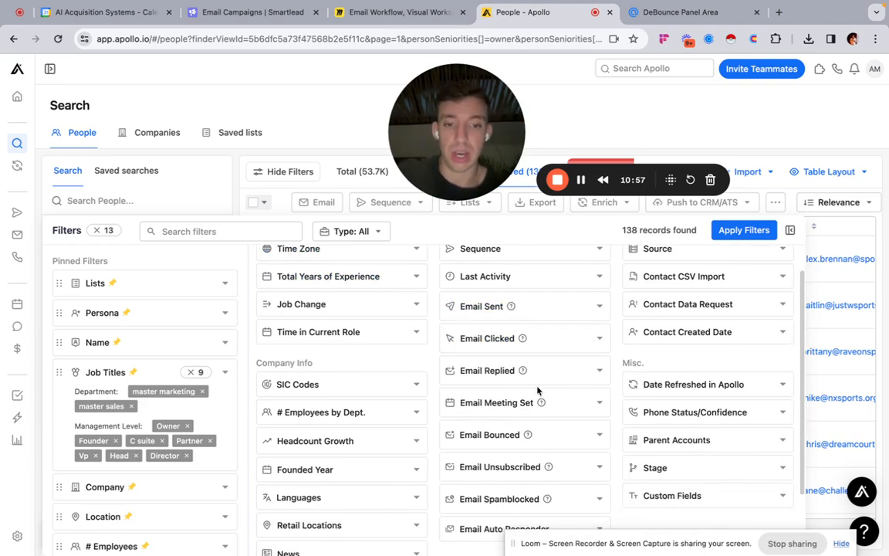
pyautogui.scroll(-2, 538, 391)
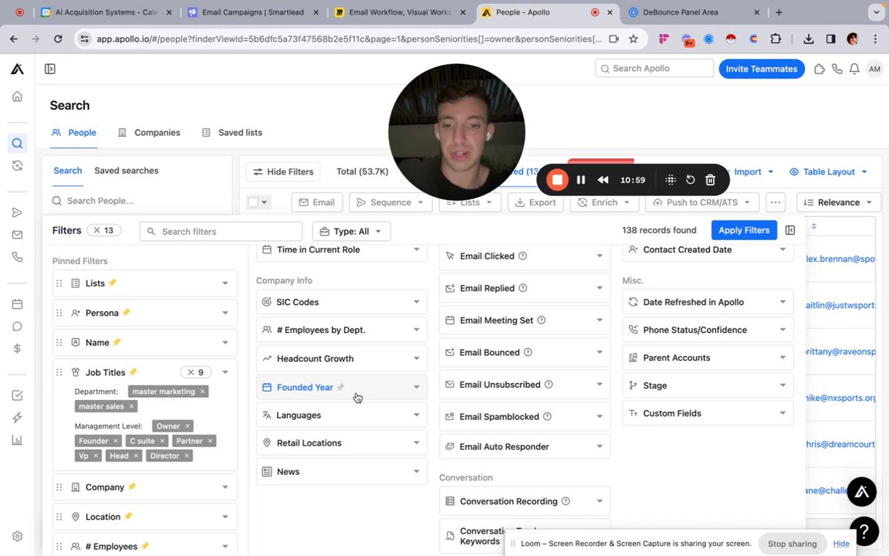
pyautogui.scroll(1, 441, 392)
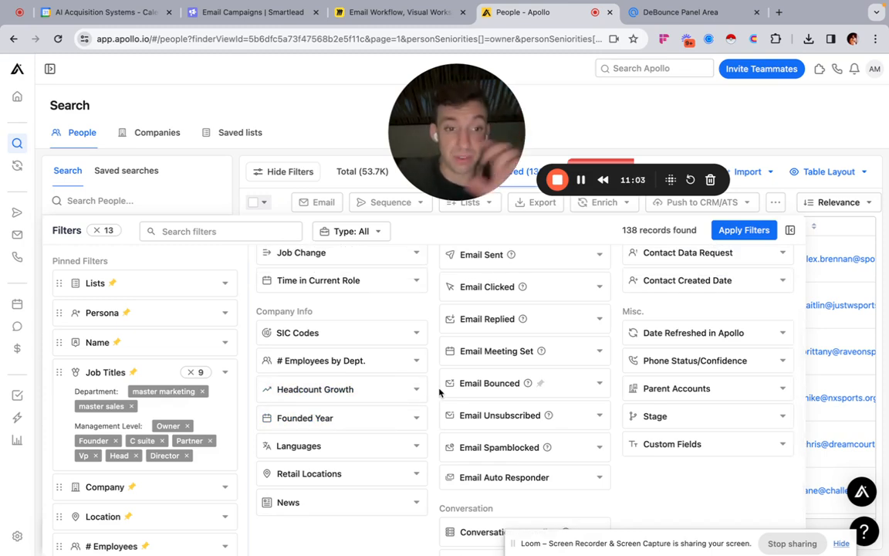
pyautogui.scroll(3, 550, 455)
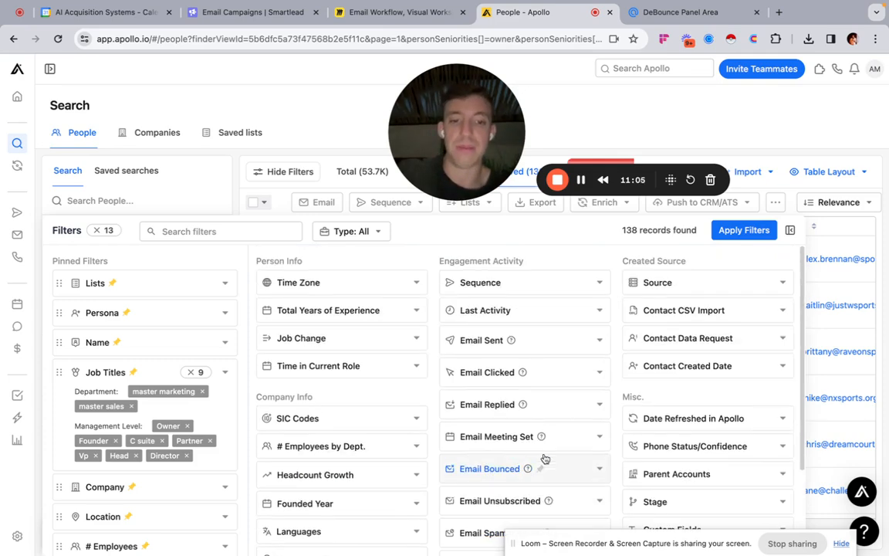
pyautogui.click(790, 232)
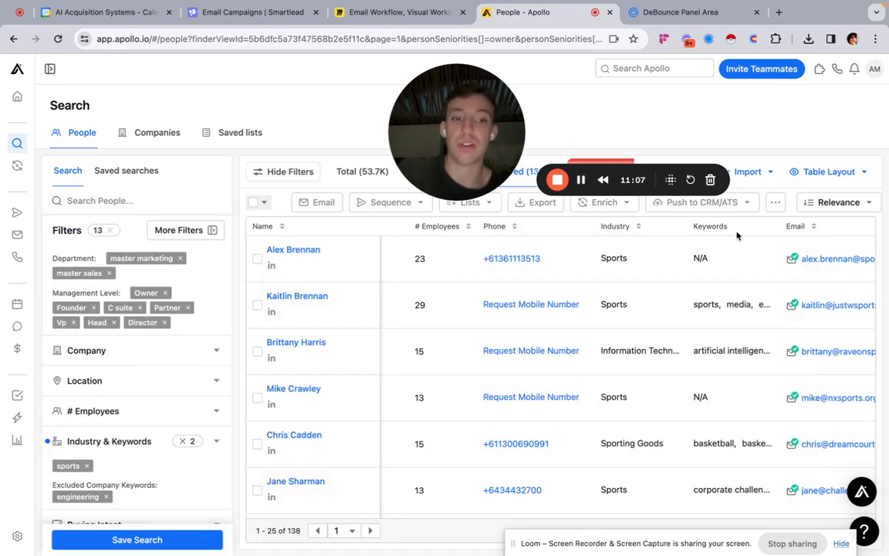
# Step: Check the applied filters, open the options for saving this search, and close them without saving
pyautogui.scroll(-3, 162, 413)
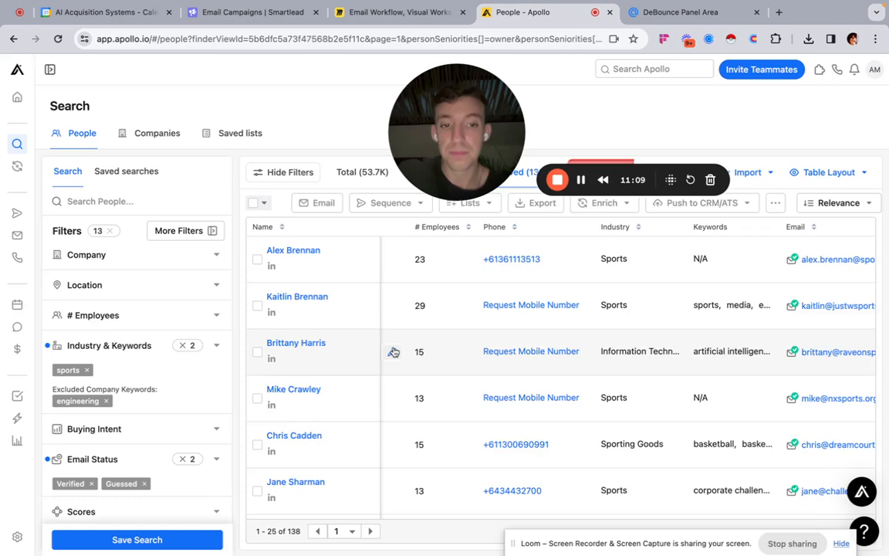
pyautogui.moveTo(473, 129); pyautogui.dragTo(320, 101)
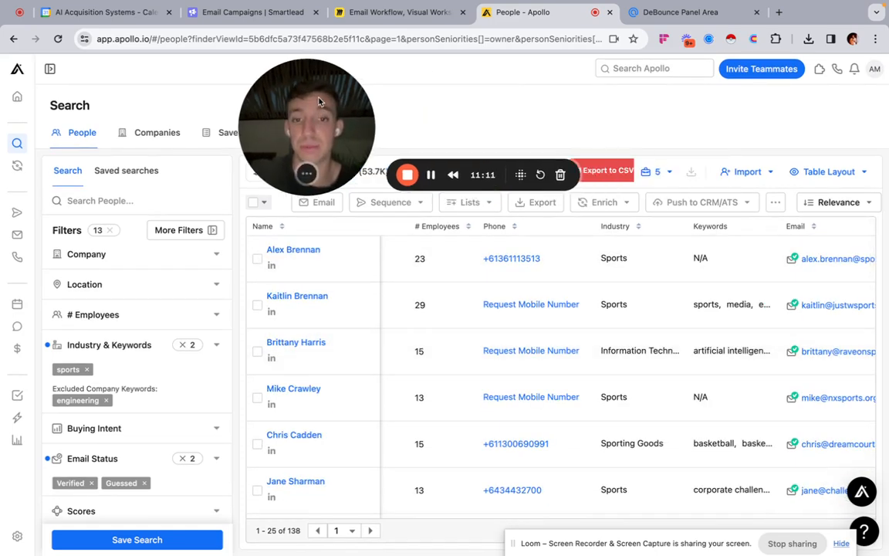
pyautogui.scroll(-3, 159, 424)
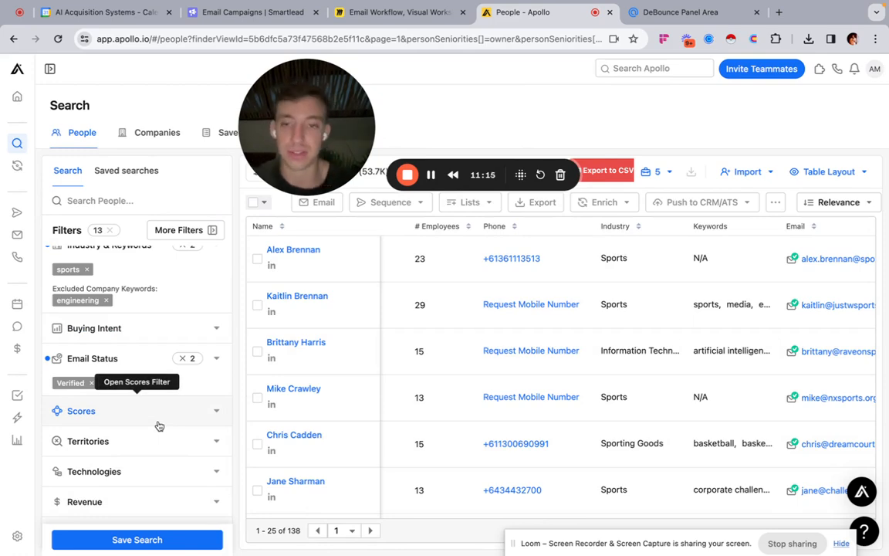
pyautogui.click(135, 540)
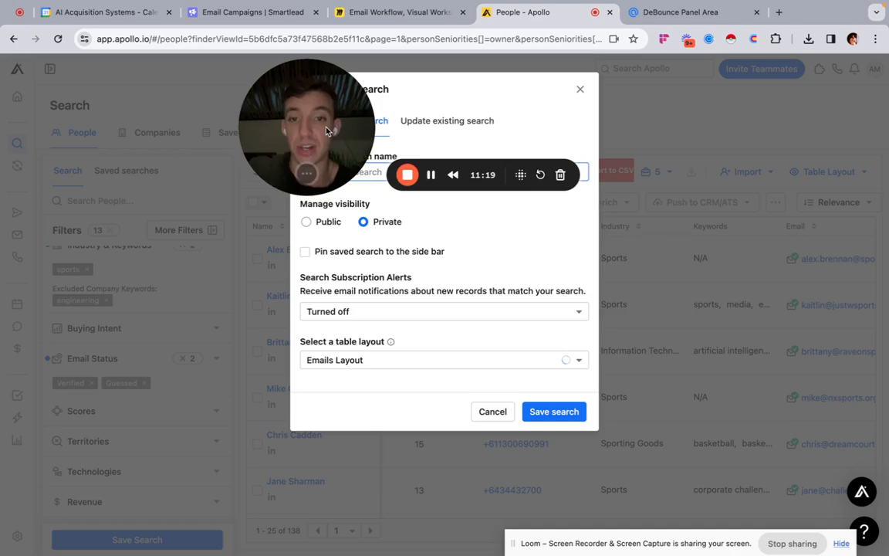
pyautogui.moveTo(327, 131); pyautogui.dragTo(571, 299)
pyautogui.click(582, 91)
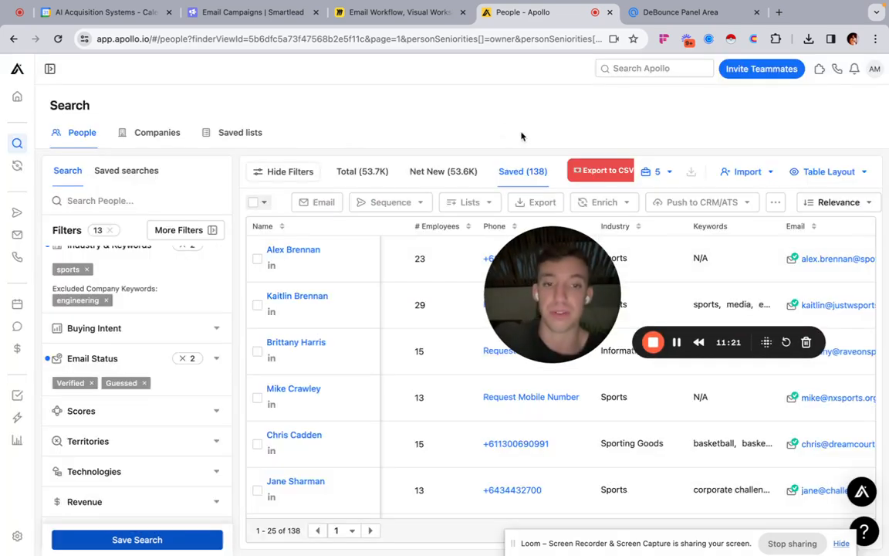
# Step: Check the bulk selection options for the listed people and close them without selecting anyone
pyautogui.click(256, 206)
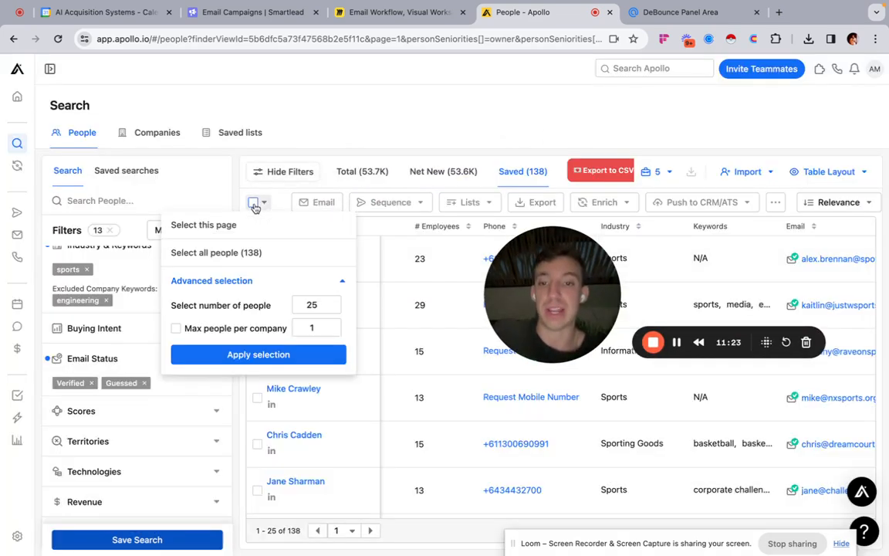
pyautogui.click(411, 120)
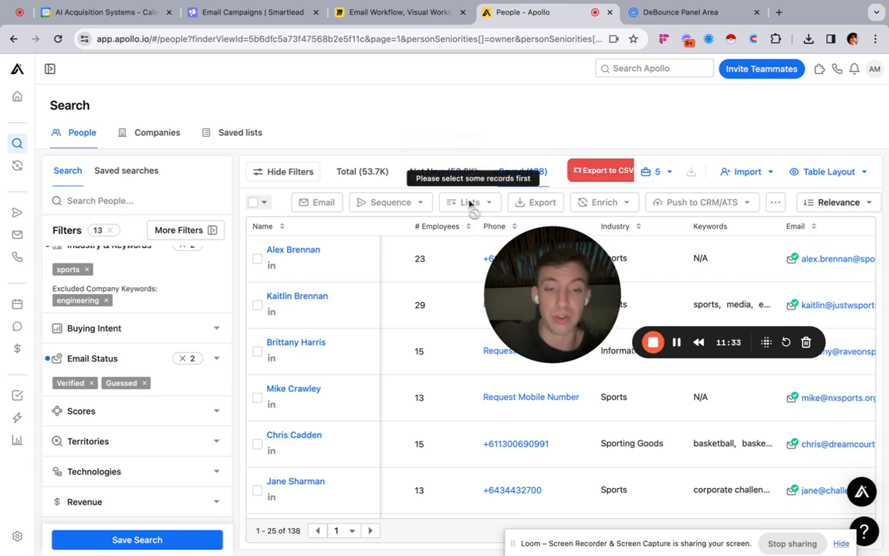
pyautogui.click(253, 205)
pyautogui.click(285, 134)
# Step: Copy the URL of the filtered Apollo people search and open the bookmarked Apollo Leads Scraper in a new tab
pyautogui.click(215, 36)
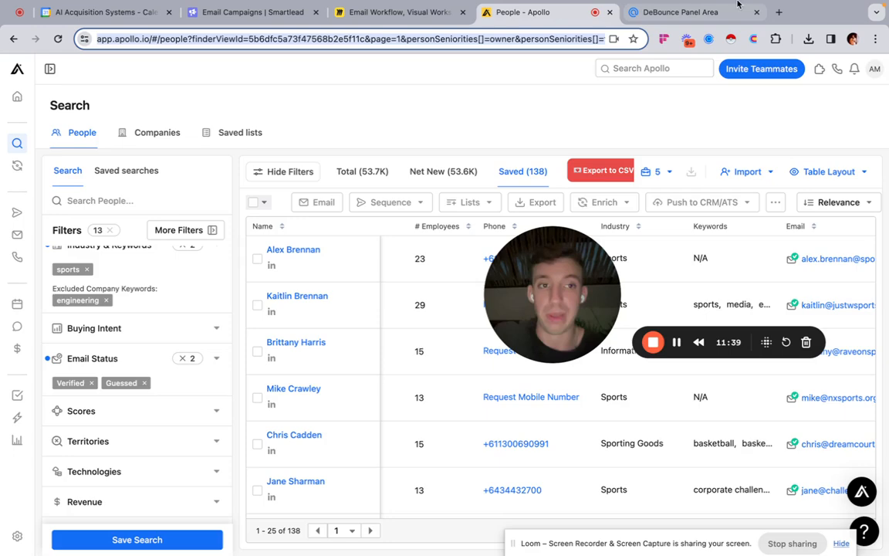
pyautogui.hotkey('ctrl', 't')
pyautogui.click(319, 63)
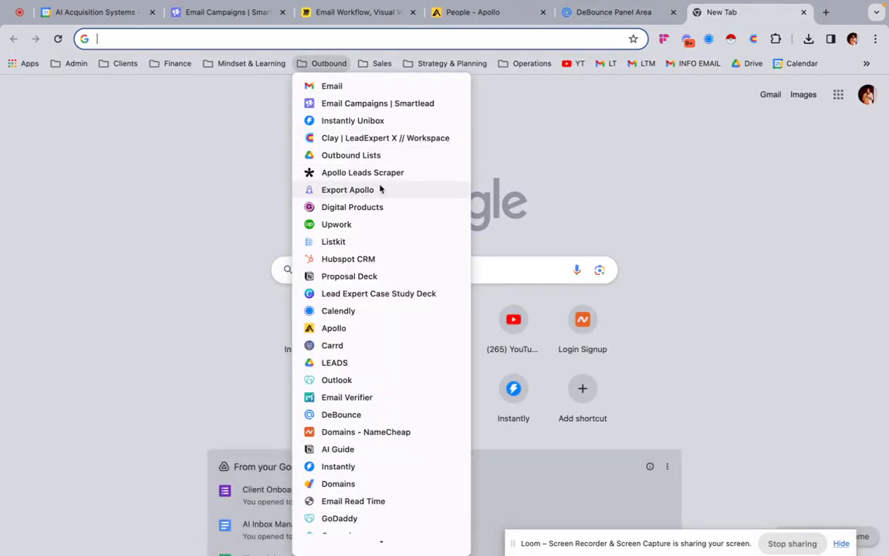
pyautogui.click(369, 175)
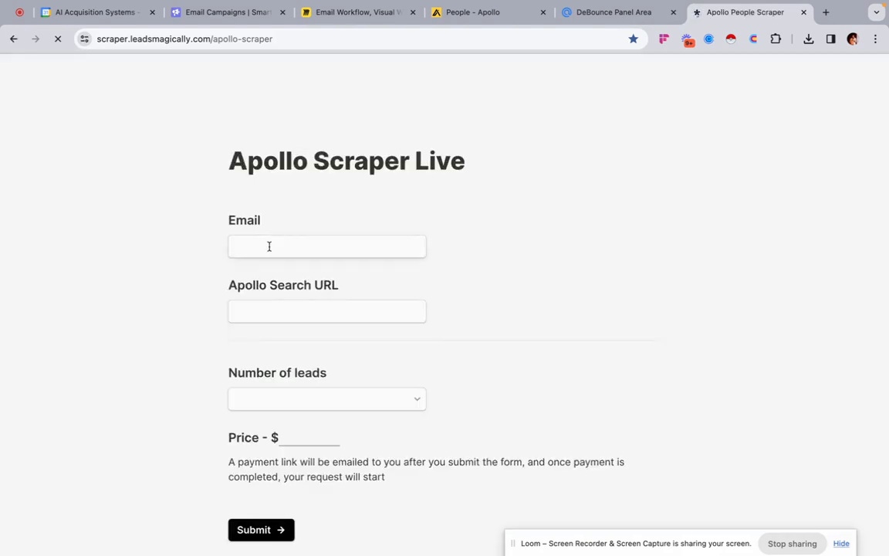
# Step: Fill in the contact's e-mail and paste the copied search URL as the Apollo Search URL in the scraper form
pyautogui.click(267, 245)
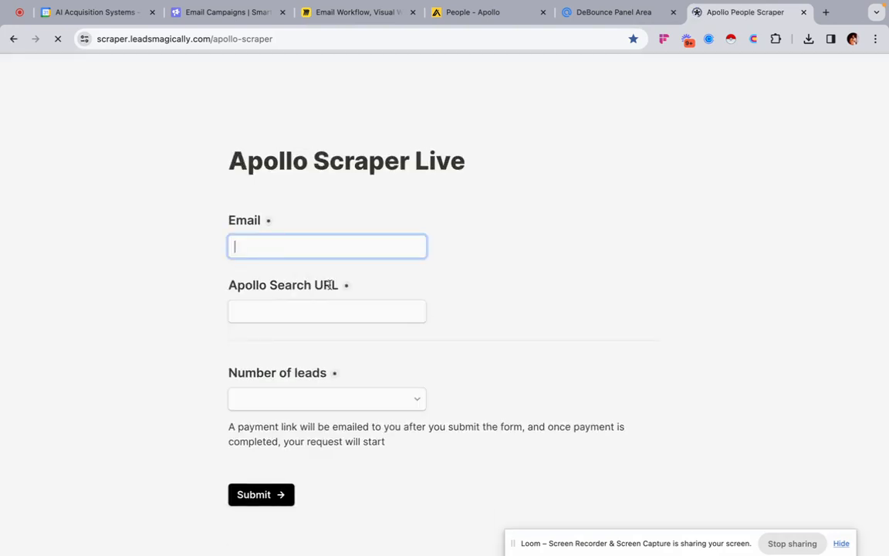
pyautogui.click(354, 280)
pyautogui.click(289, 311)
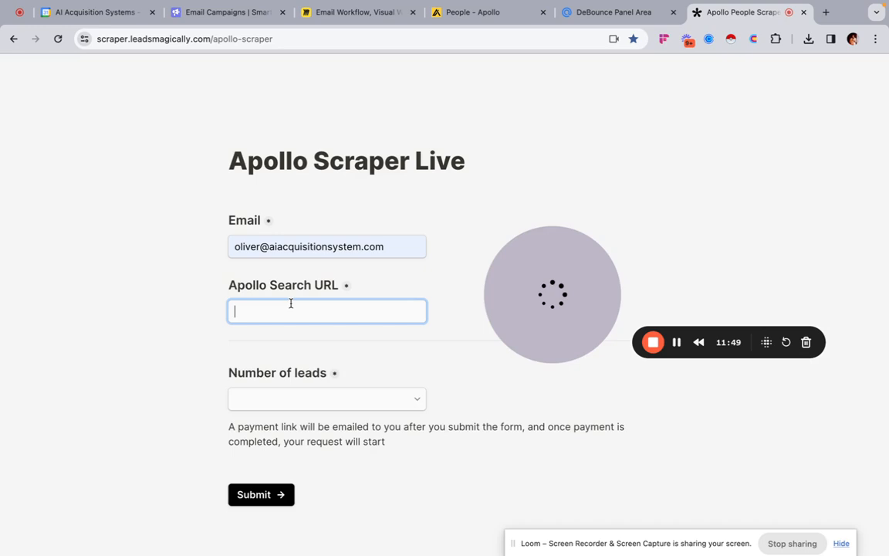
pyautogui.press('super+v')
# Step: Set the number of leads to 50000 in the scraper form and check the resulting price
pyautogui.click(278, 437)
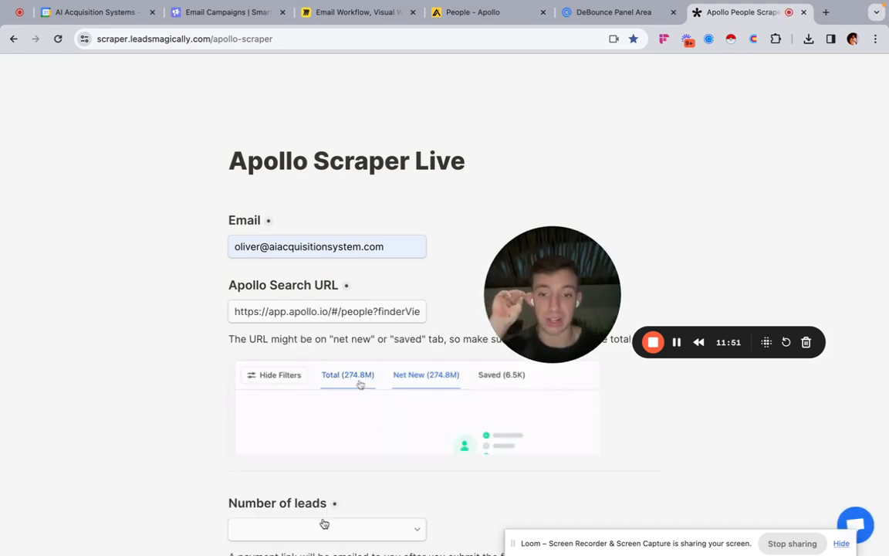
pyautogui.click(605, 13)
pyautogui.click(493, 16)
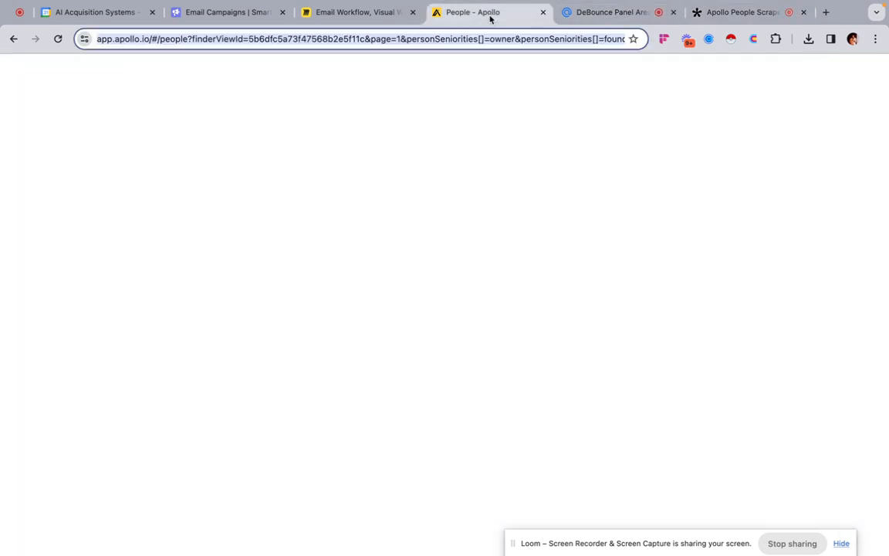
pyautogui.click(741, 14)
pyautogui.scroll(-2, 394, 332)
pyautogui.click(295, 443)
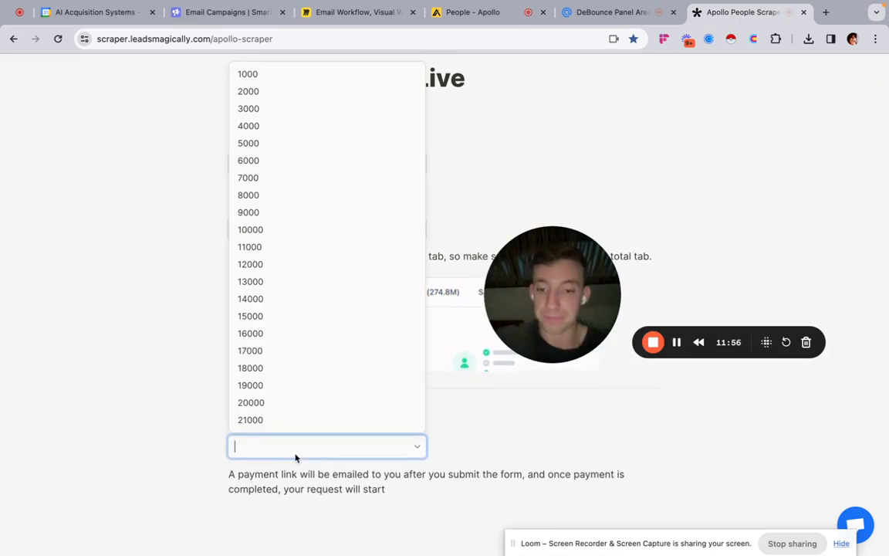
pyautogui.scroll(-5, 292, 355)
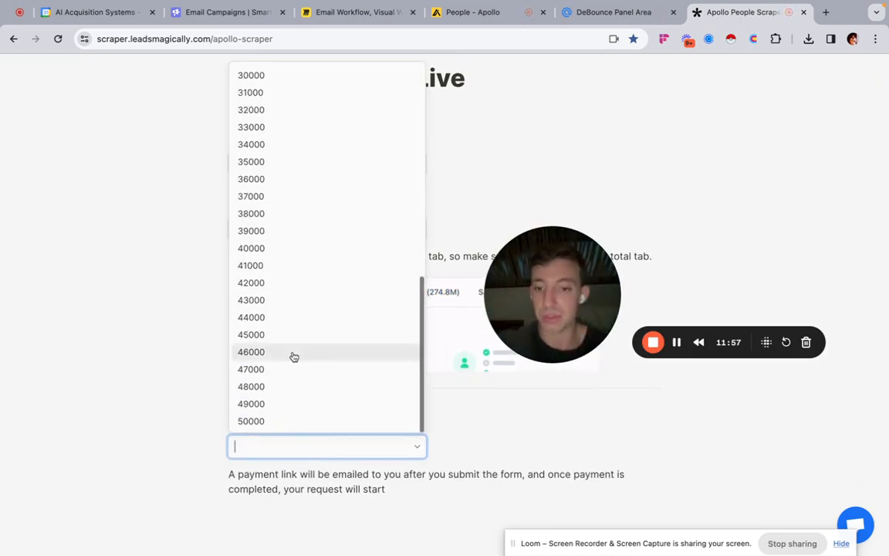
pyautogui.click(303, 422)
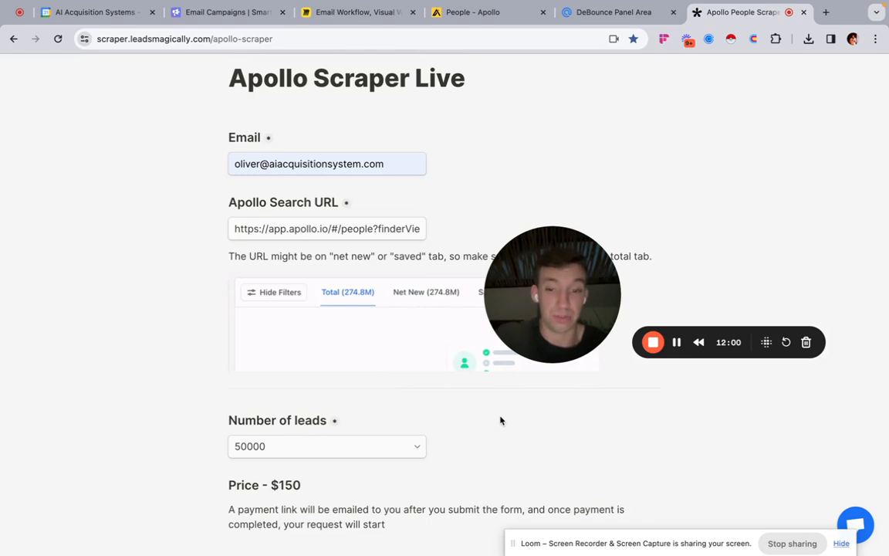
pyautogui.doubleClick(290, 485)
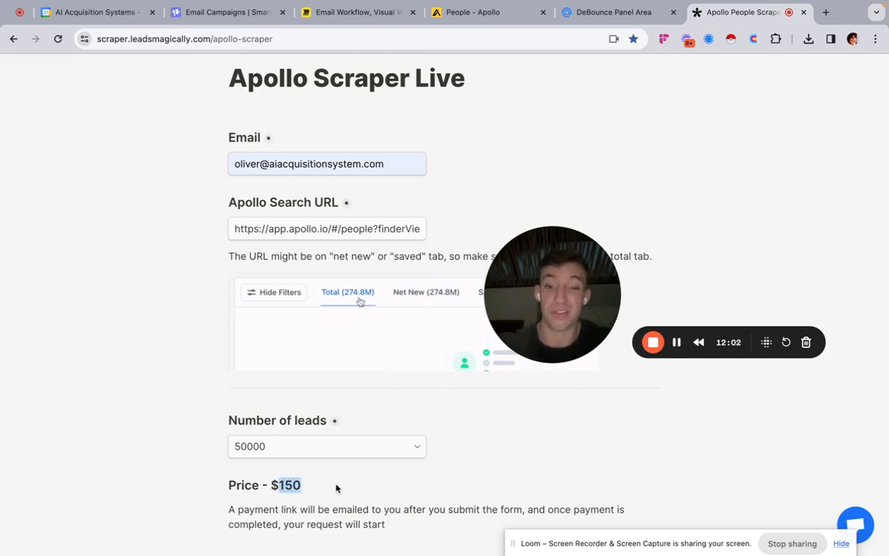
pyautogui.click(337, 488)
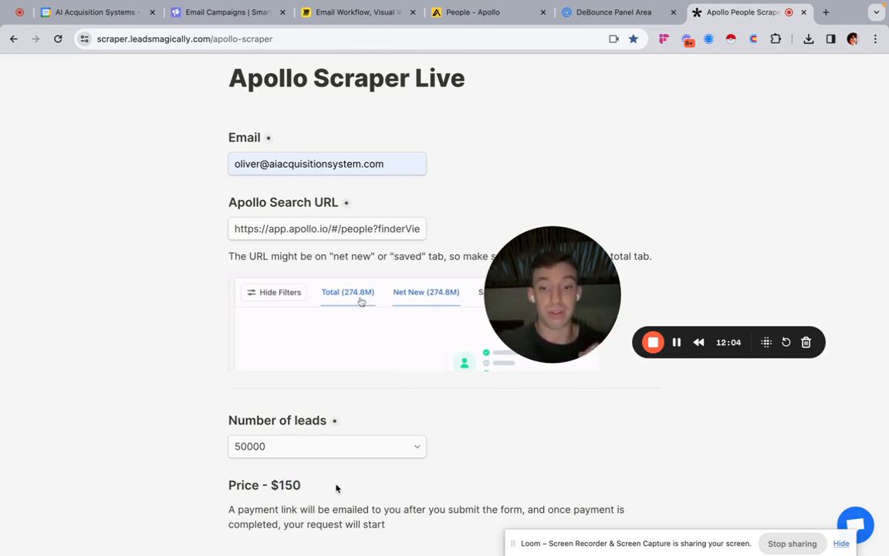
# Step: Switch to Apollo, look through the people search filters from job titles to signals, and return to the scraper form
pyautogui.click(496, 17)
pyautogui.scroll(5, 213, 394)
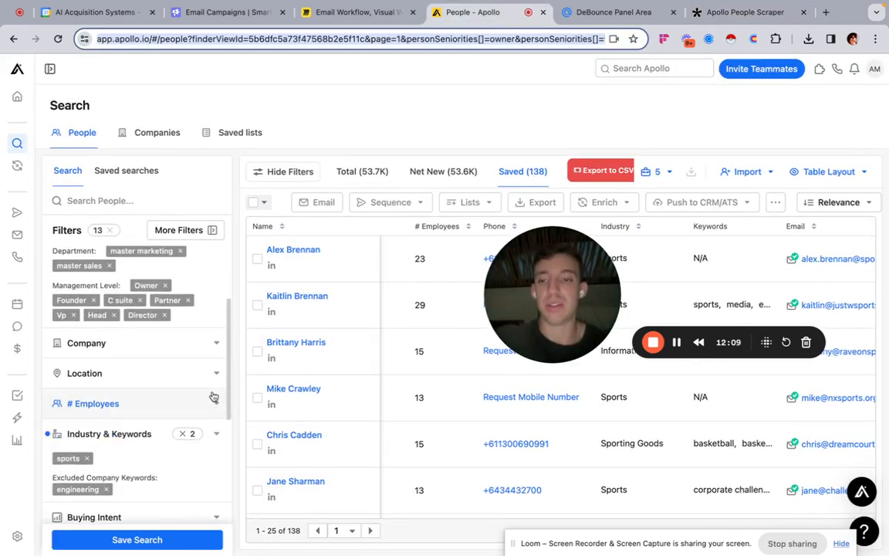
pyautogui.scroll(-10, 214, 396)
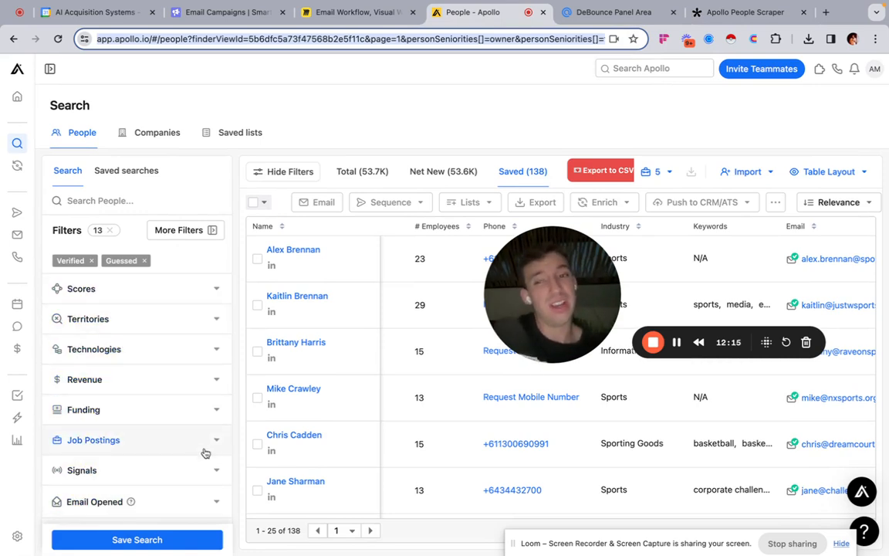
pyautogui.scroll(3, 207, 452)
pyautogui.scroll(5, 208, 448)
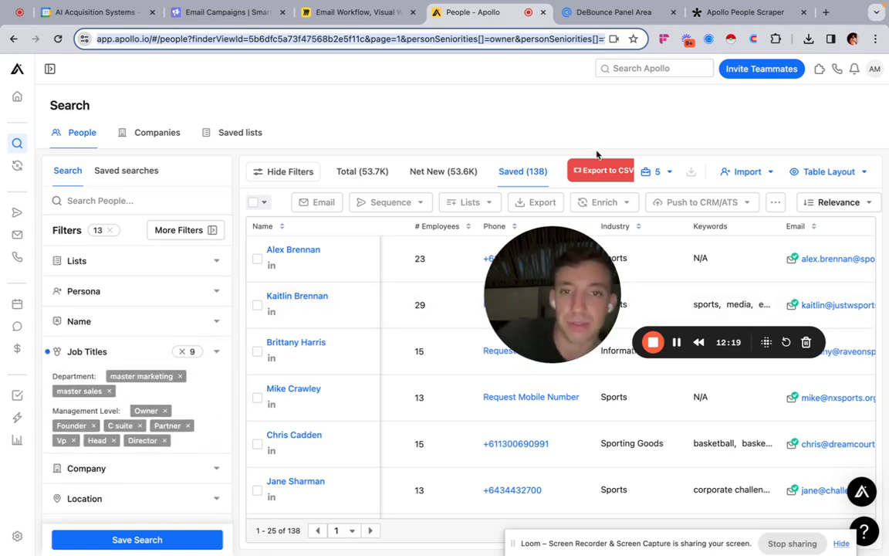
pyautogui.click(740, 13)
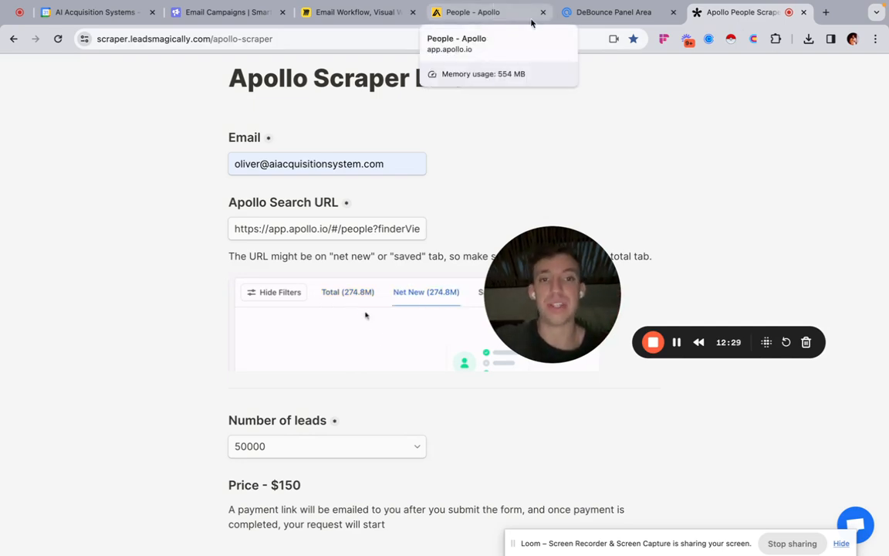
# Step: Compare DeBounce's unprocessed lists, the Email Verification stage on the Miro workflow board and Apollo's export options
pyautogui.click(619, 13)
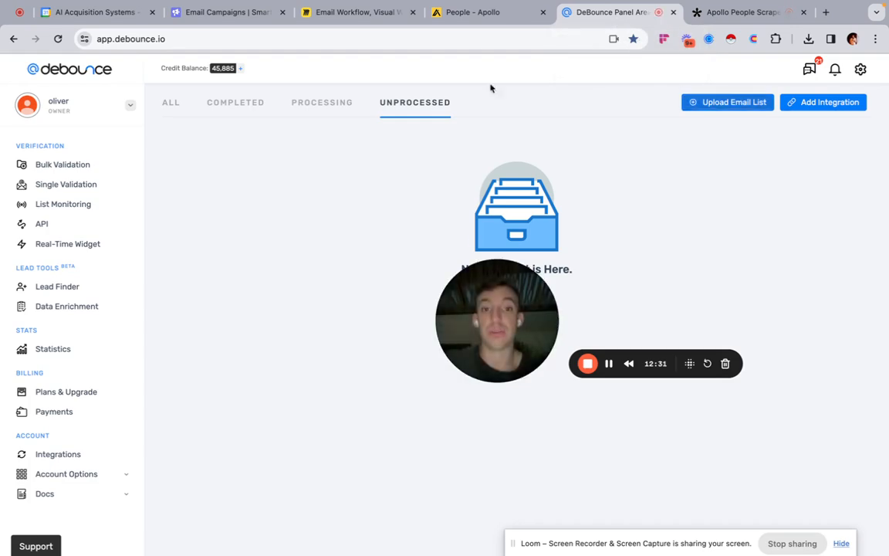
pyautogui.click(354, 11)
pyautogui.hscroll(3, 369, 244)
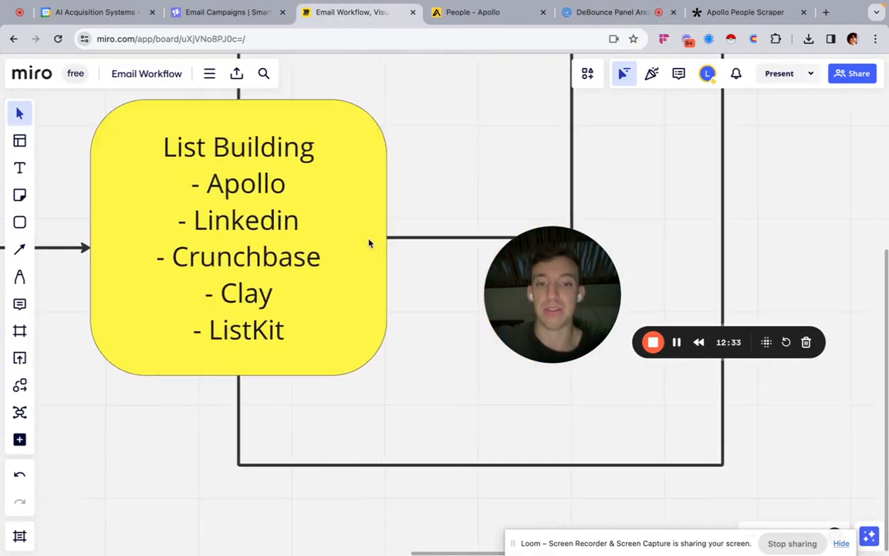
pyautogui.scroll(10, 385, 387)
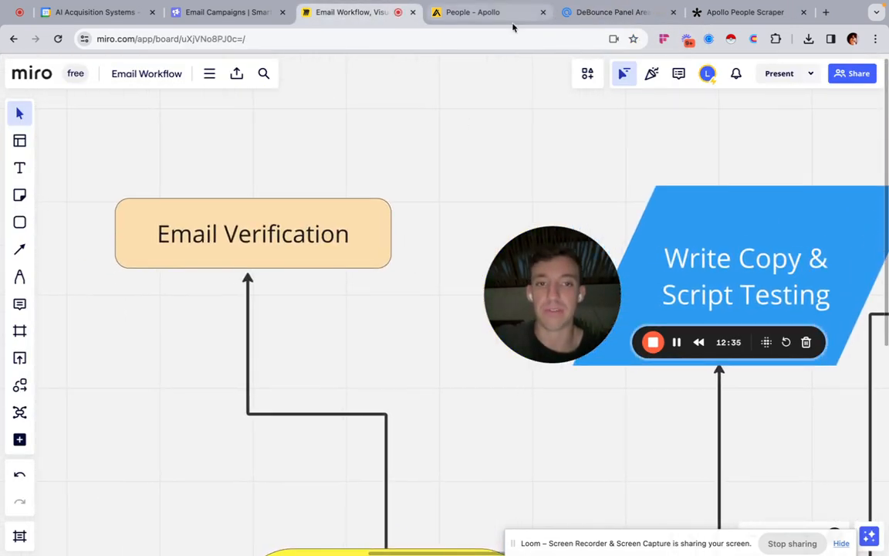
pyautogui.click(476, 14)
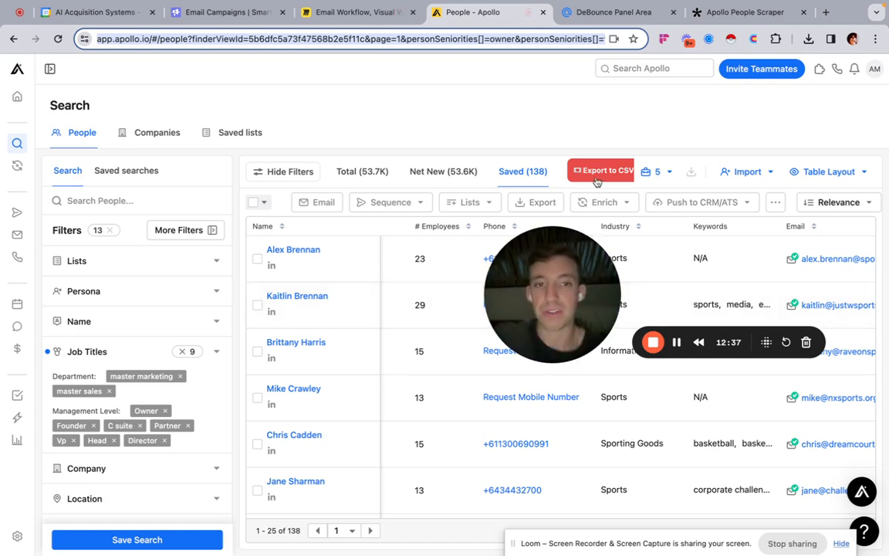
pyautogui.click(607, 14)
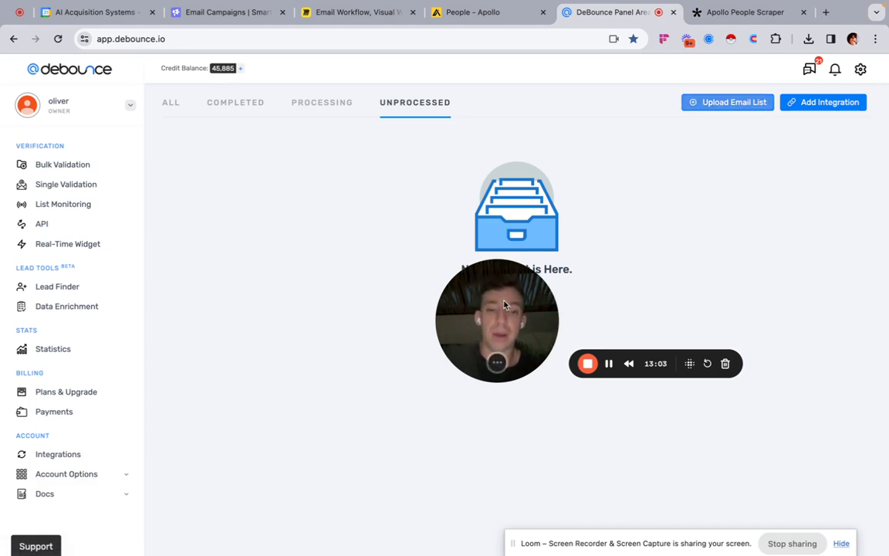
# Step: Switch to Apollo and review the Industry & Keywords and Email Status filters of the people search
pyautogui.click(473, 11)
pyautogui.scroll(-6, 157, 382)
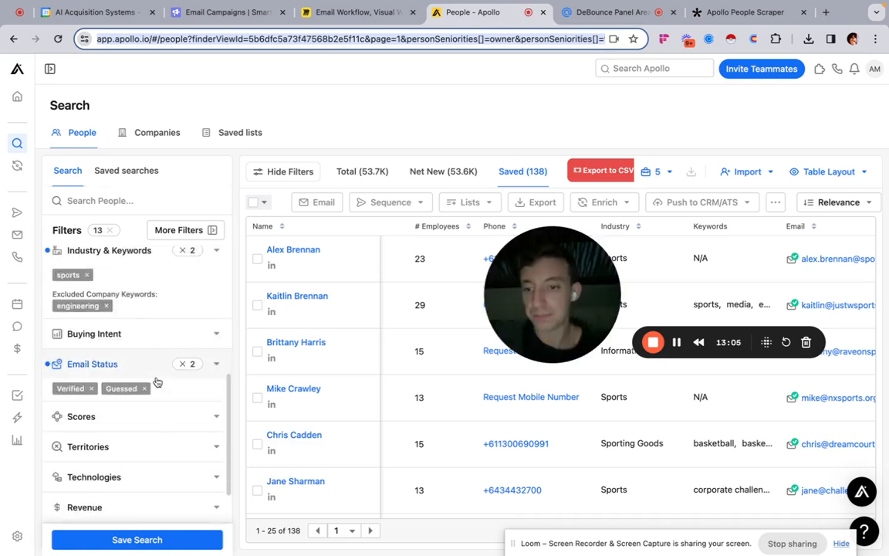
pyautogui.scroll(5, 157, 382)
pyautogui.scroll(-5, 157, 382)
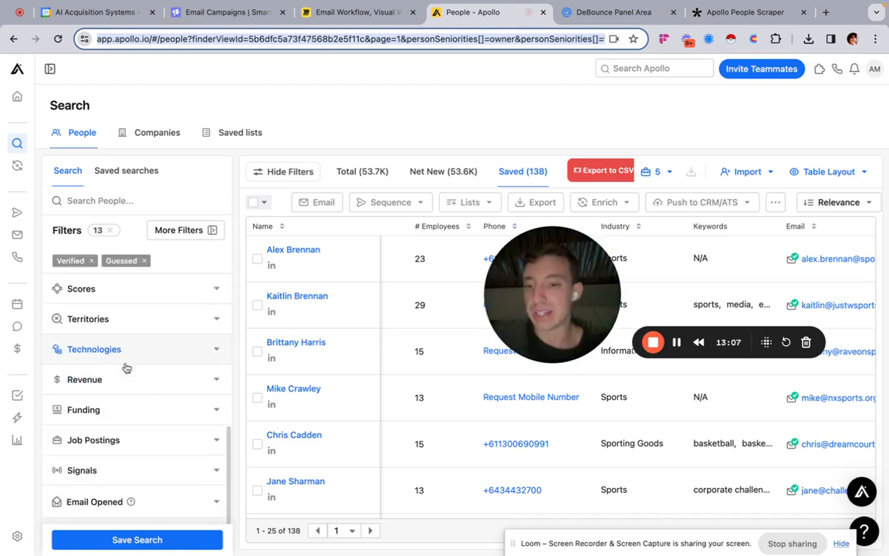
pyautogui.scroll(1, 127, 297)
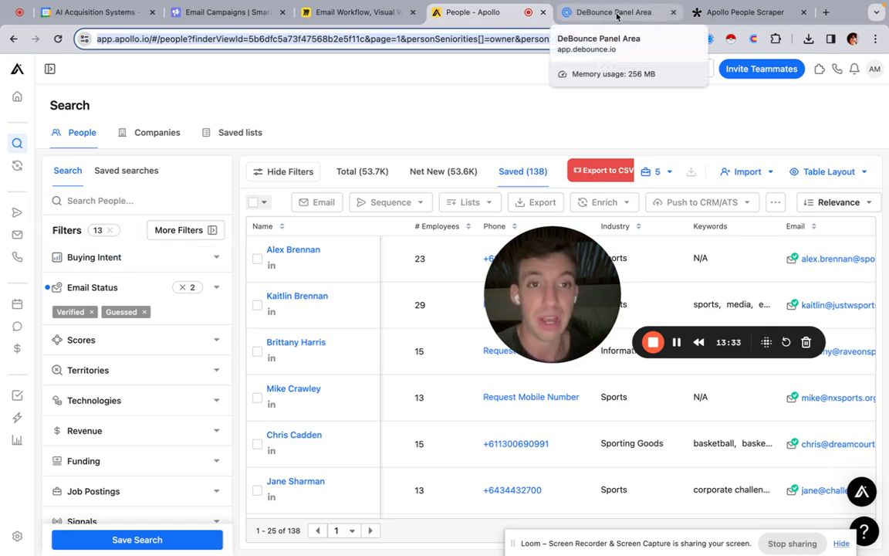
# Step: Switch to the Email Workflow board in Miro and view the Write Copy & Script Testing stage
pyautogui.click(354, 18)
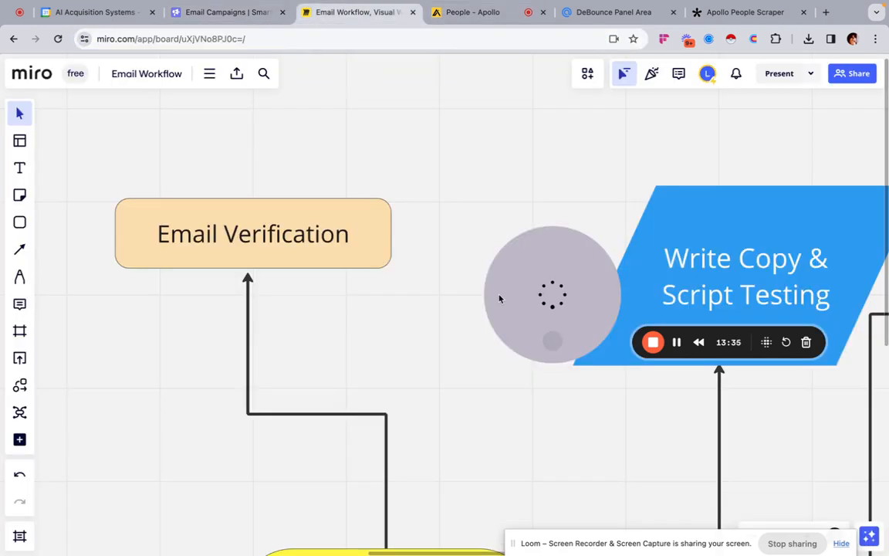
pyautogui.scroll(3, 437, 233)
pyautogui.hscroll(1, 437, 232)
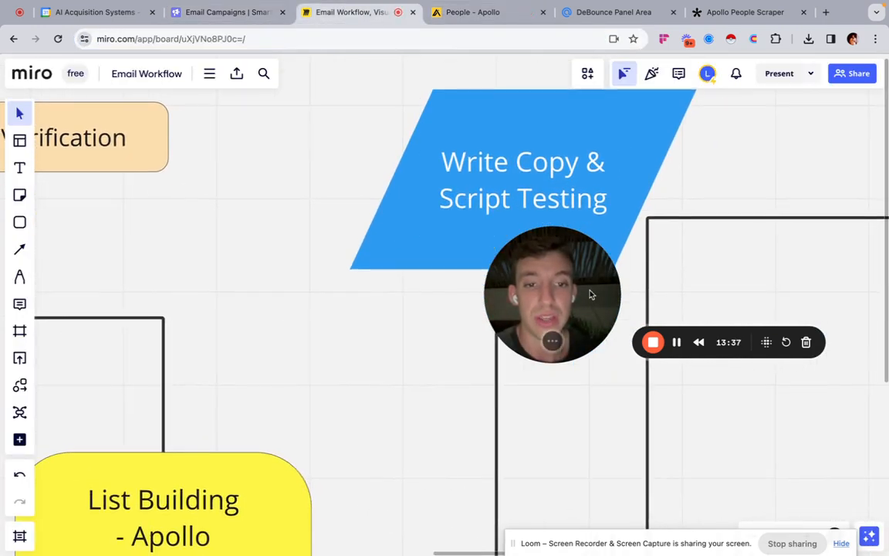
pyautogui.moveTo(591, 294); pyautogui.dragTo(175, 466)
pyautogui.scroll(1, 465, 222)
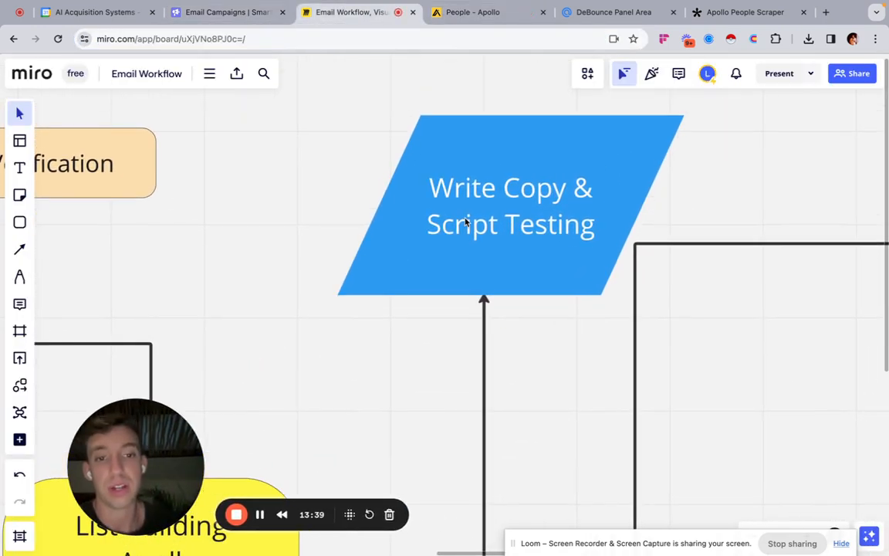
# Step: Switch to Smartlead, create a new email campaign and name it Test 123
pyautogui.click(230, 12)
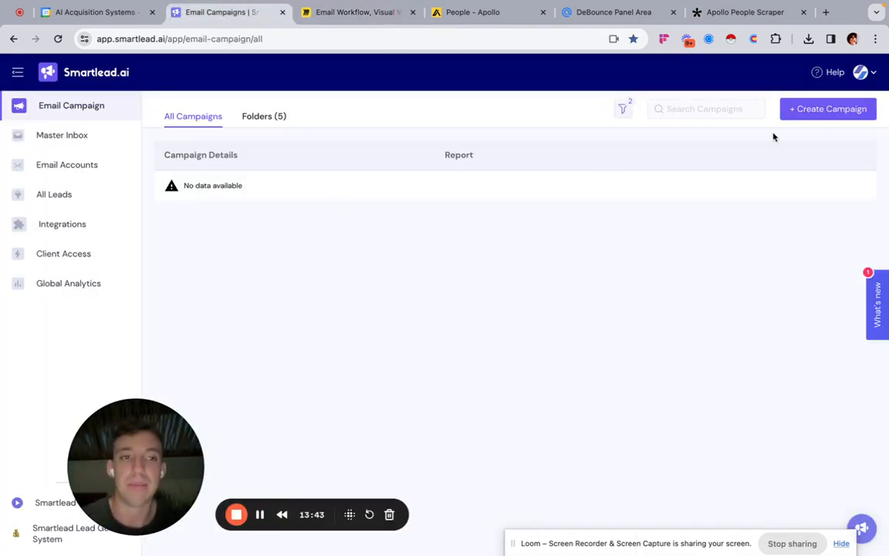
pyautogui.click(829, 109)
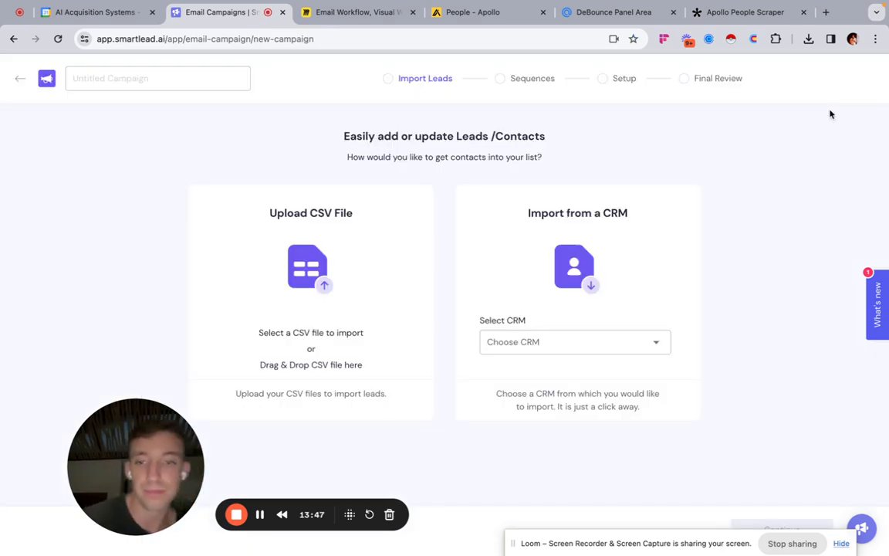
pyautogui.click(150, 79)
pyautogui.write('Test 123')
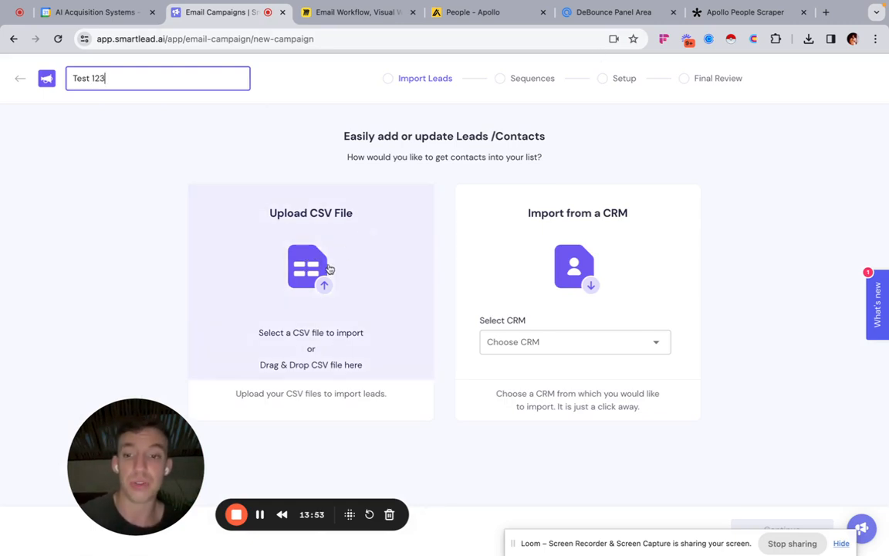
# Step: Revisit DeBounce's unprocessed email lists, the Apollo search and the Write Copy & Script Testing stage in Miro
pyautogui.click(616, 13)
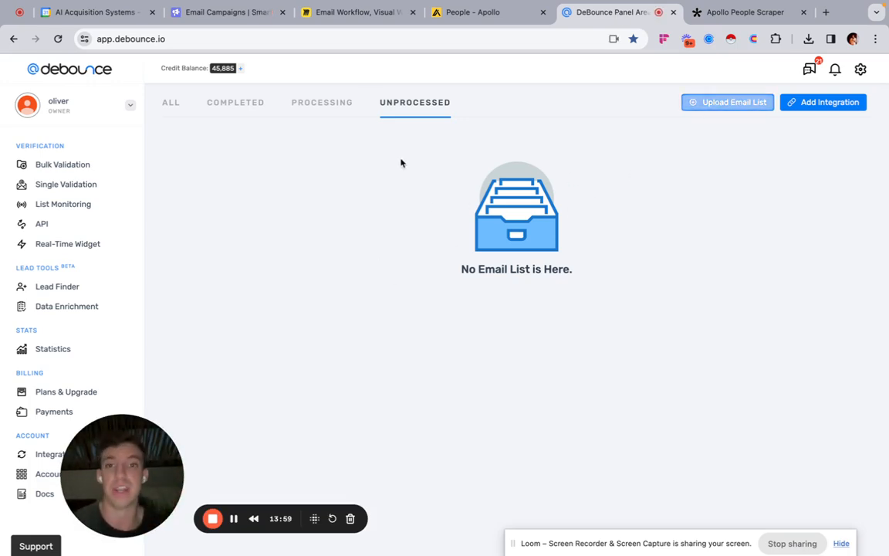
pyautogui.click(473, 12)
pyautogui.click(347, 13)
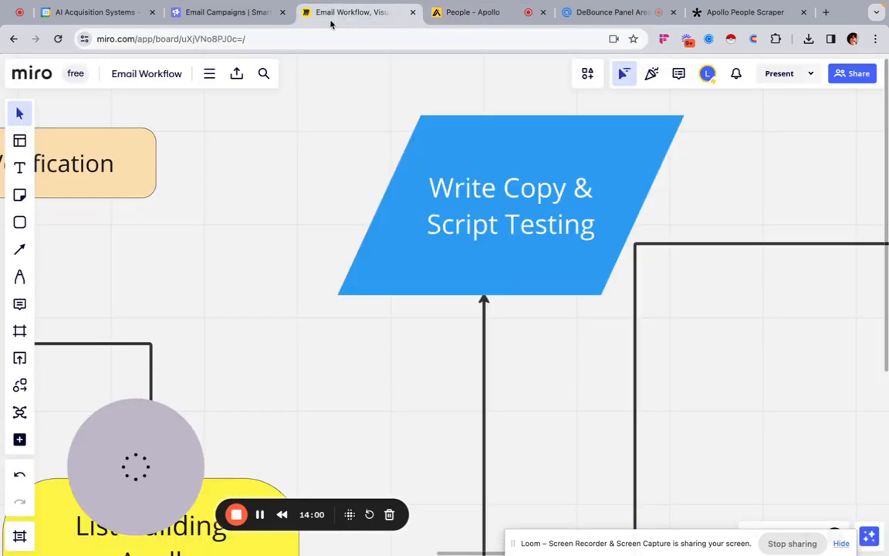
# Step: Switch to Smartlead, open the Test 123 campaign's sequences and start the first email with the greeting "Hey {{first_name}}"
pyautogui.click(223, 12)
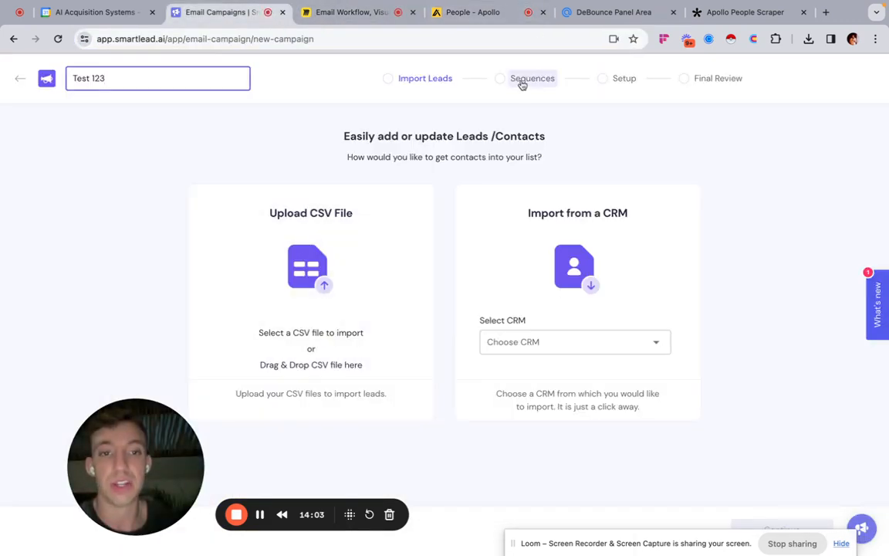
pyautogui.click(532, 78)
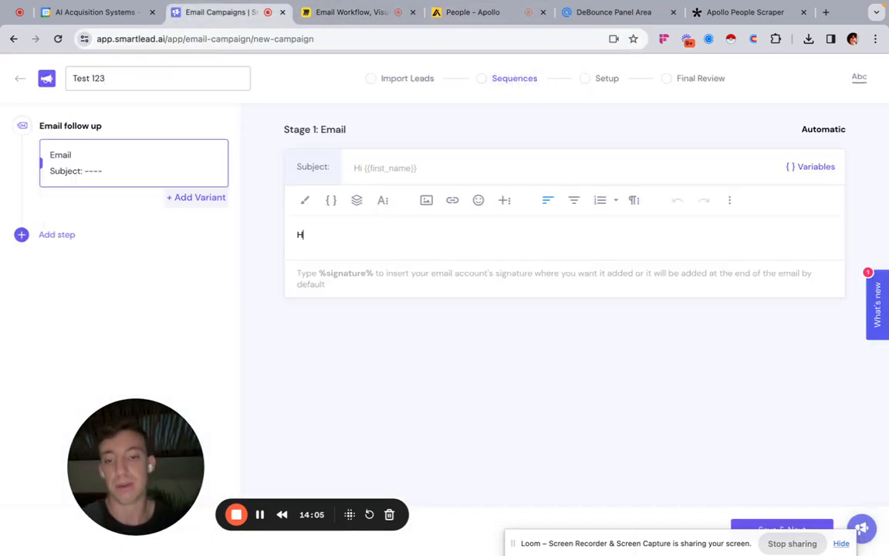
pyautogui.write('{{')
pyautogui.click(428, 252)
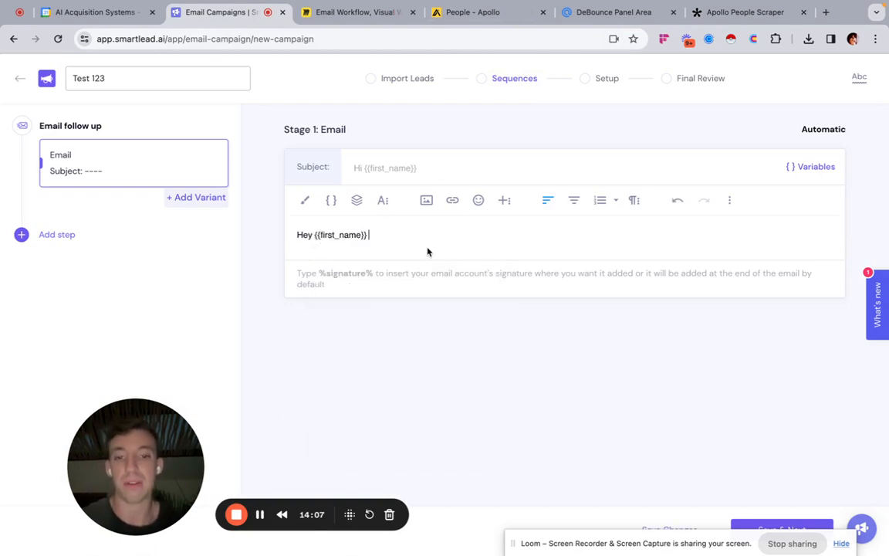
# Step: Write the email body about looking for sales reps, outsourcing to a pay on performance model, and XYZ generating $37,876 in revenue over 90 days
pyautogui.press('Return')
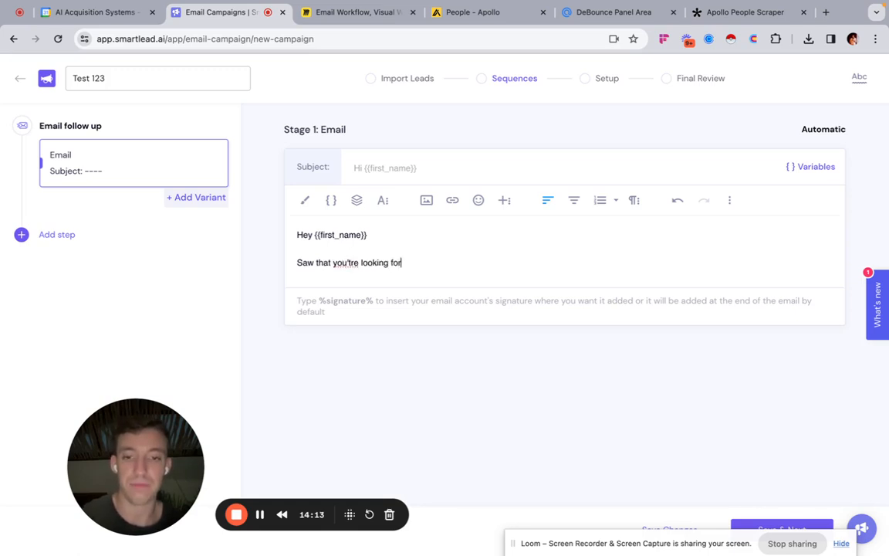
pyautogui.press('Return')
pyautogui.press('Return')
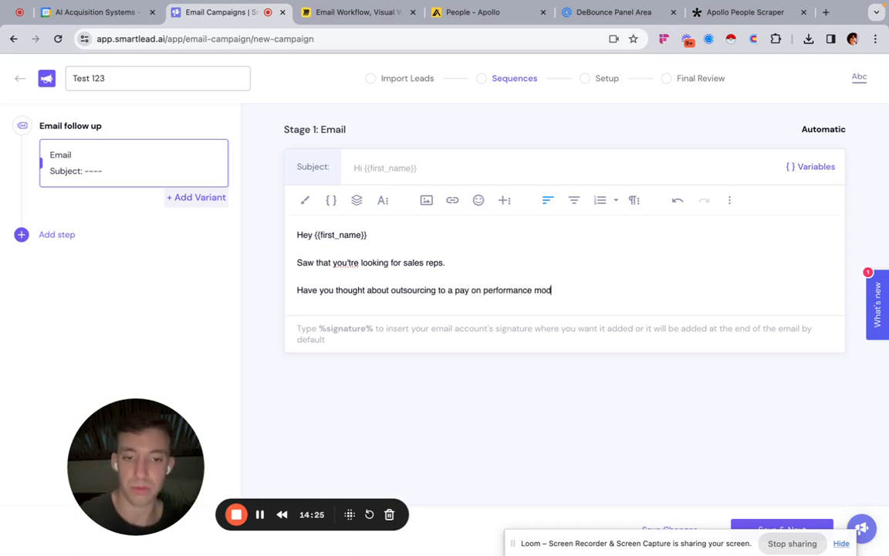
pyautogui.press('Return')
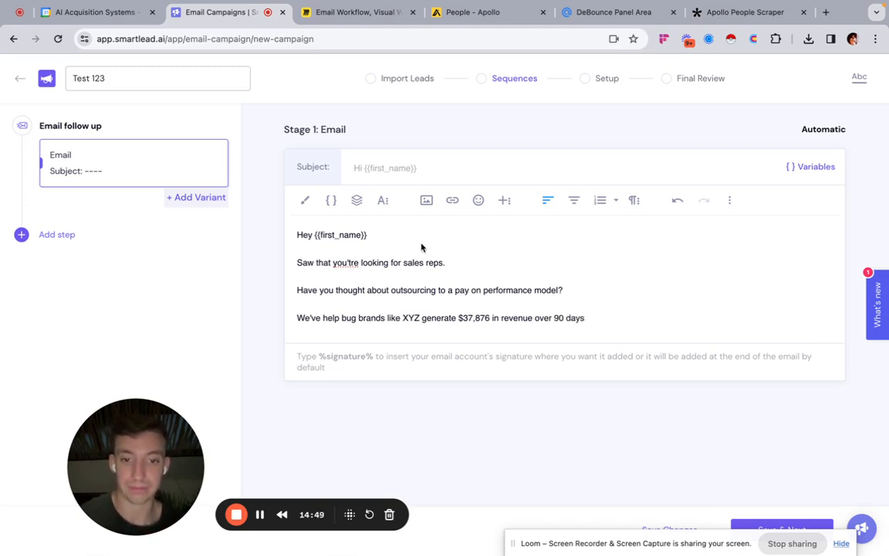
# Step: Finish the email with the question "Would you the case study on this?" and the sign-off "Thanks,"
pyautogui.press('Return')
pyautogui.press('Return')
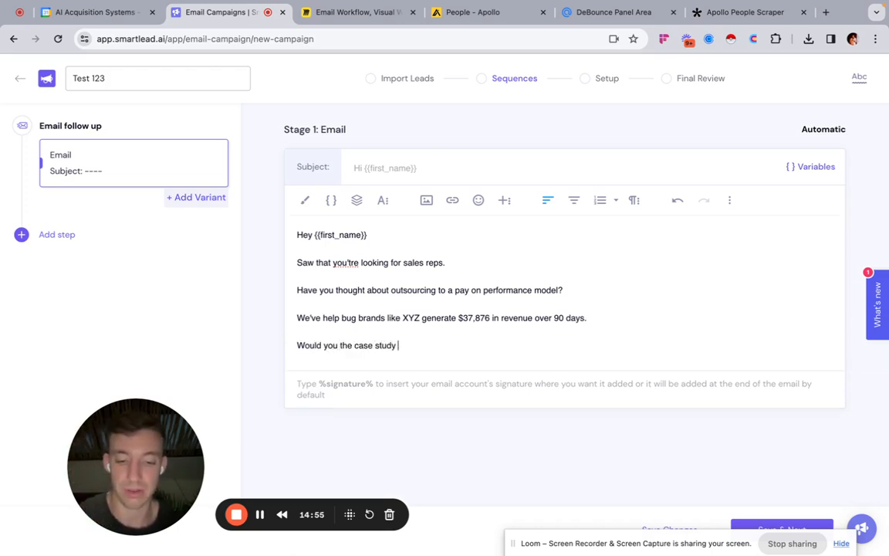
pyautogui.press('Return')
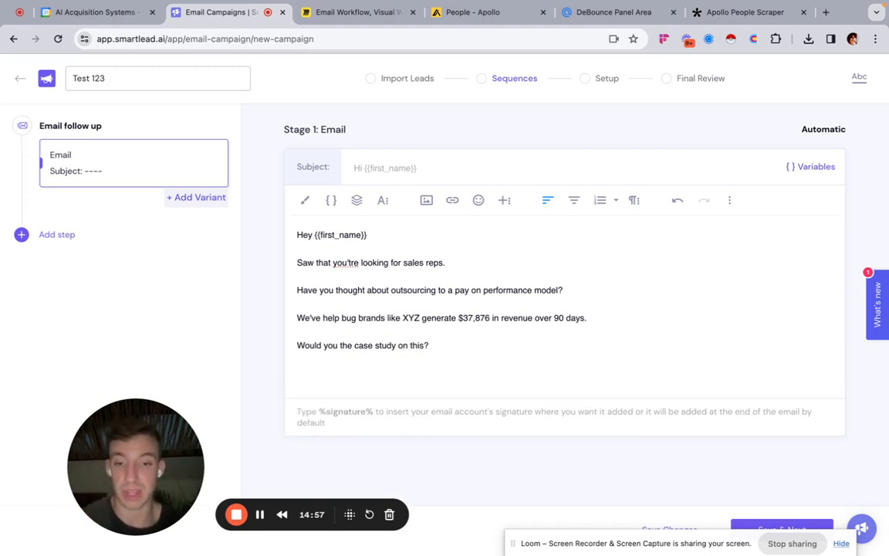
pyautogui.press('BackSpace')
pyautogui.press('Return')
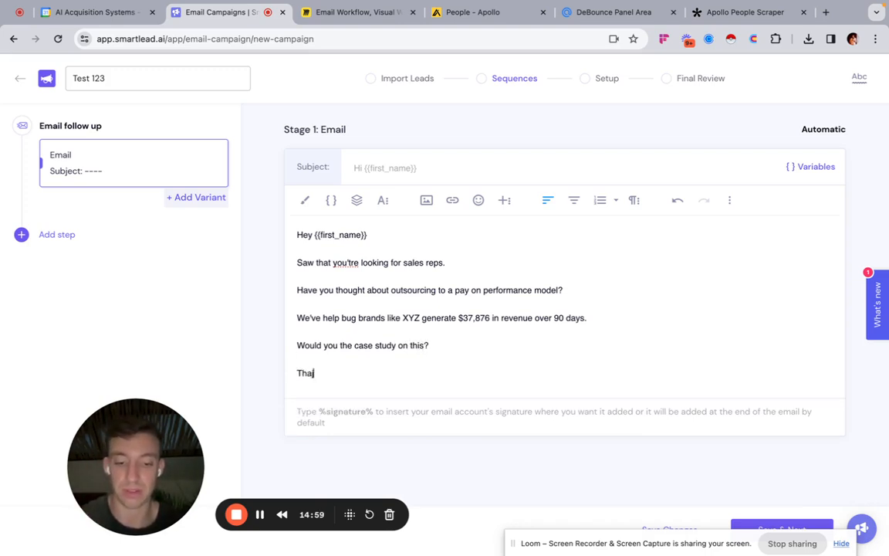
pyautogui.write('Thanks,')
pyautogui.press('Return')
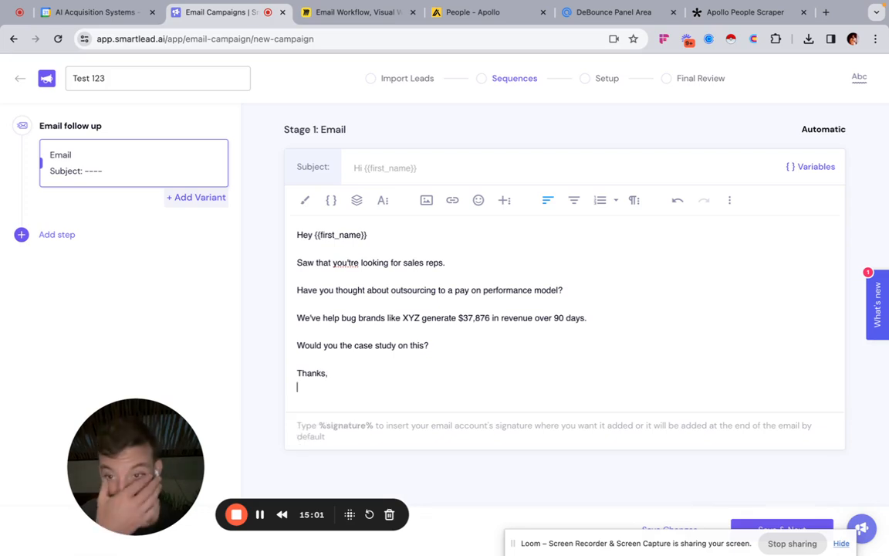
# Step: Add a second variant to the first email and give the two variants the subjects TEST and TES
pyautogui.click(193, 201)
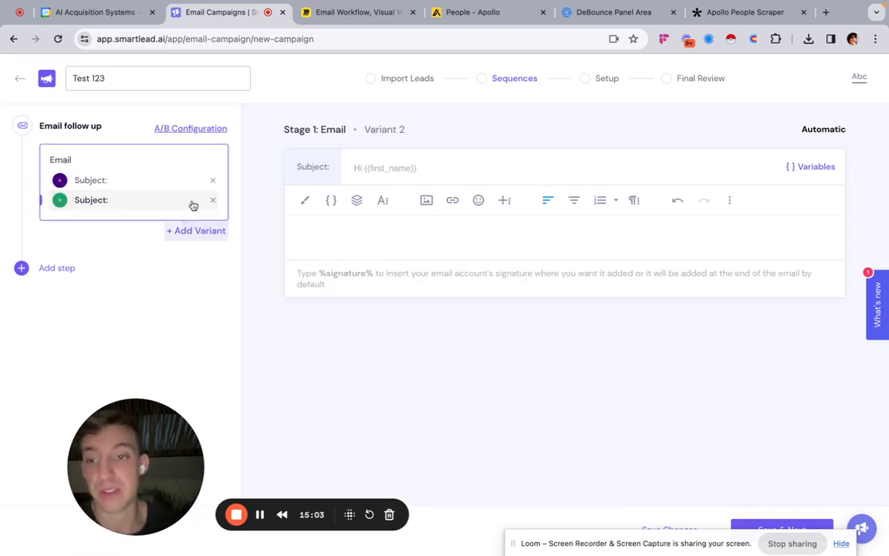
pyautogui.click(133, 181)
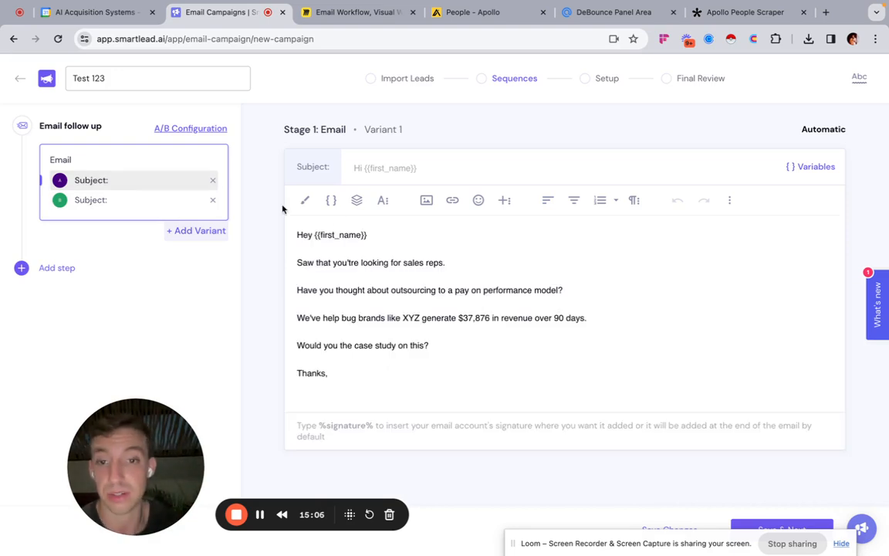
pyautogui.click(401, 182)
pyautogui.write('TEST')
pyautogui.click(153, 205)
pyautogui.click(372, 166)
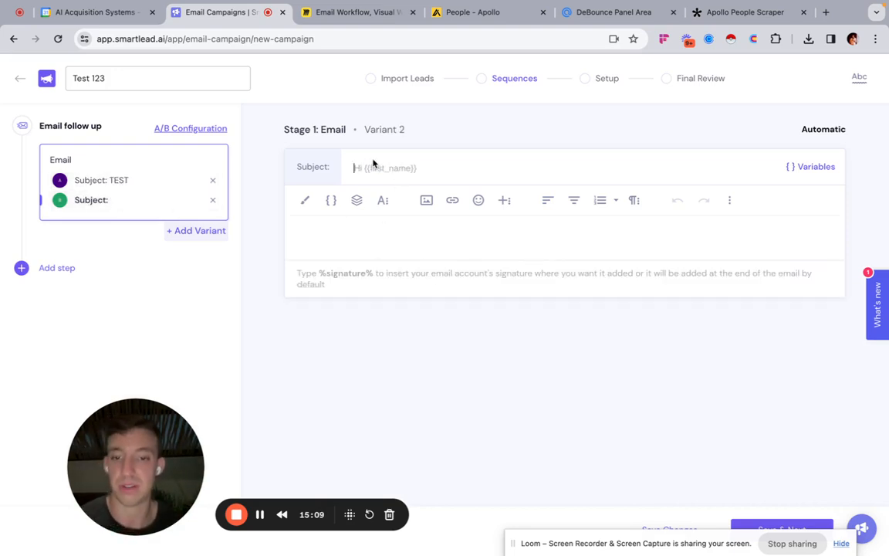
pyautogui.write('TES')
pyautogui.click(131, 183)
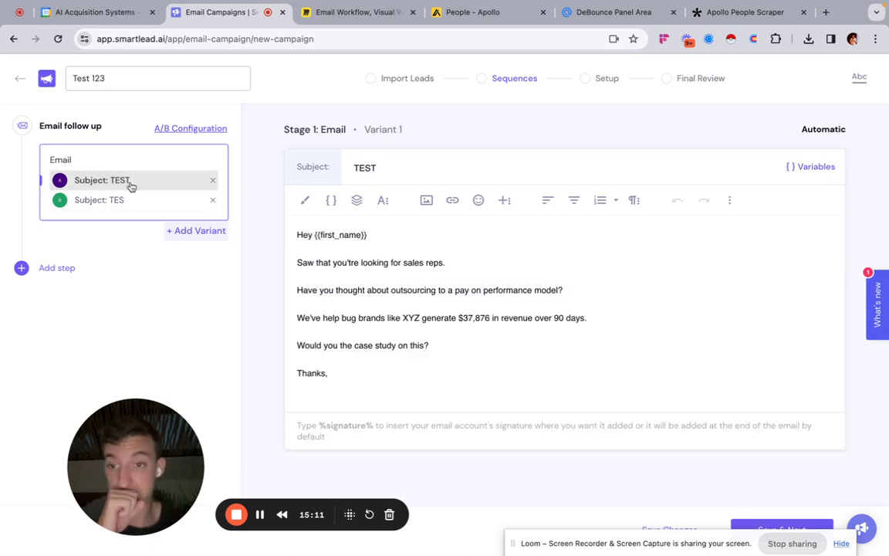
pyautogui.click(131, 207)
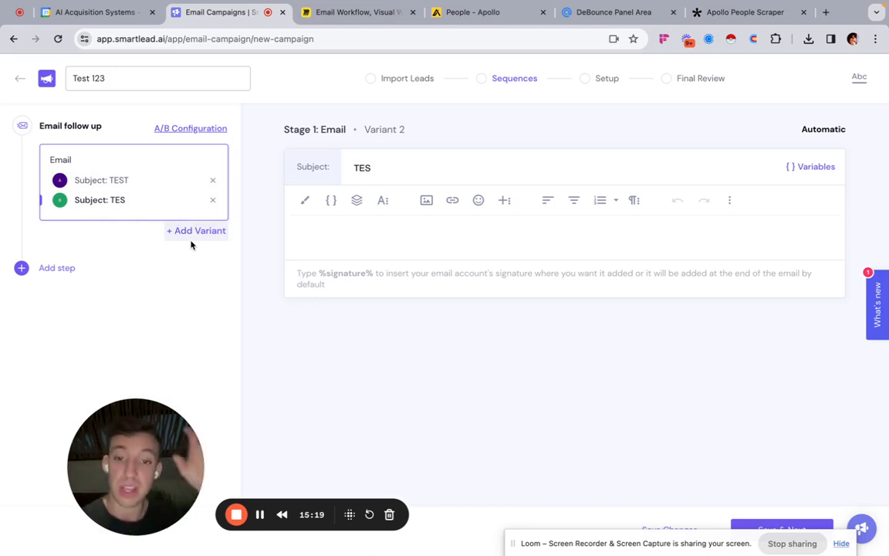
# Step: Add a follow-up email reading "hey did yuou get my last email?", save the sequence and go on to the campaign setup
pyautogui.click(57, 268)
pyautogui.click(69, 302)
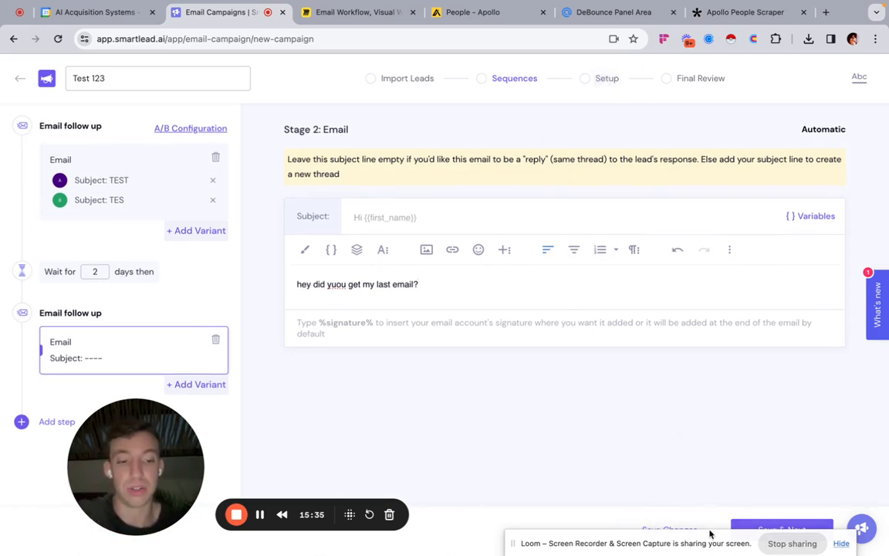
pyautogui.click(745, 528)
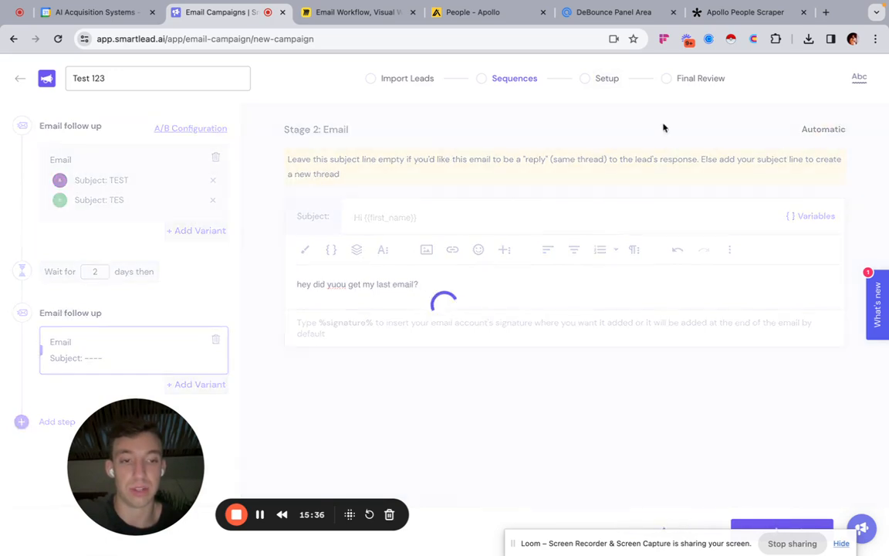
pyautogui.click(595, 81)
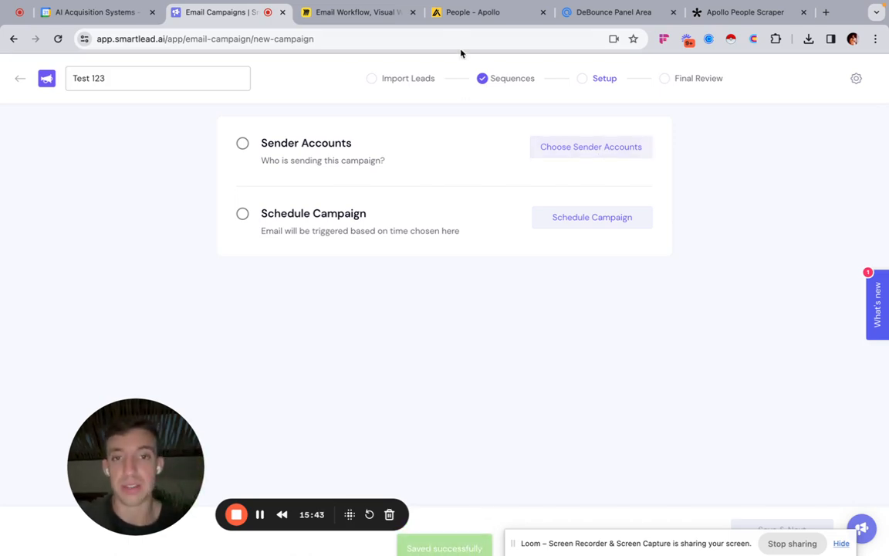
# Step: Switch to the Email Workflow board in Miro and view the satellite domains with their email accounts and daily sending limits
pyautogui.click(340, 13)
pyautogui.hscroll(-10, 318, 318)
pyautogui.hscroll(-9, 318, 318)
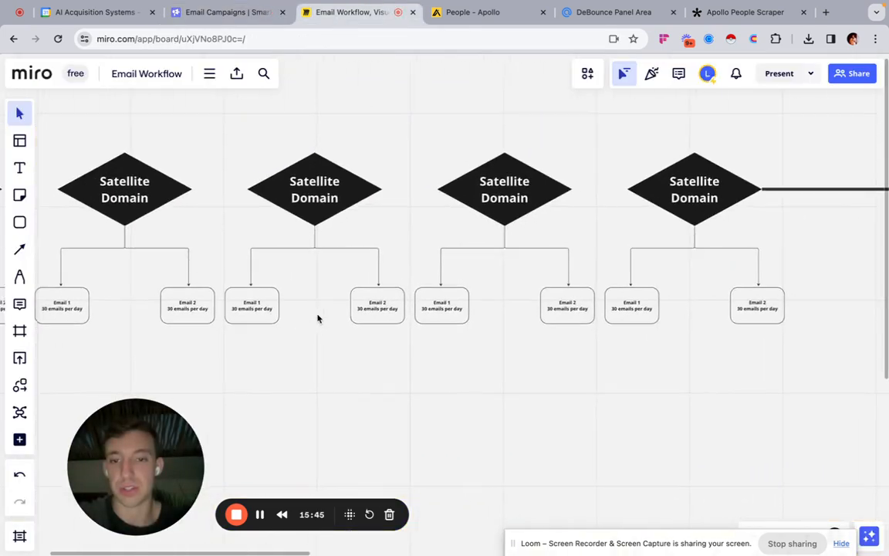
pyautogui.hscroll(-2, 185, 294)
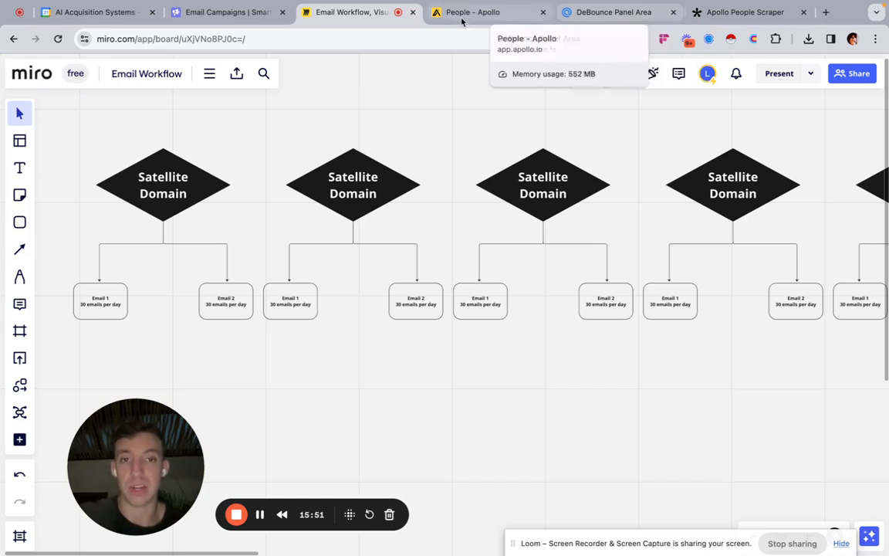
# Step: Switch back to Smartlead, open the campaign's schedule settings, search the time zones for london and view the start date calendar
pyautogui.click(224, 17)
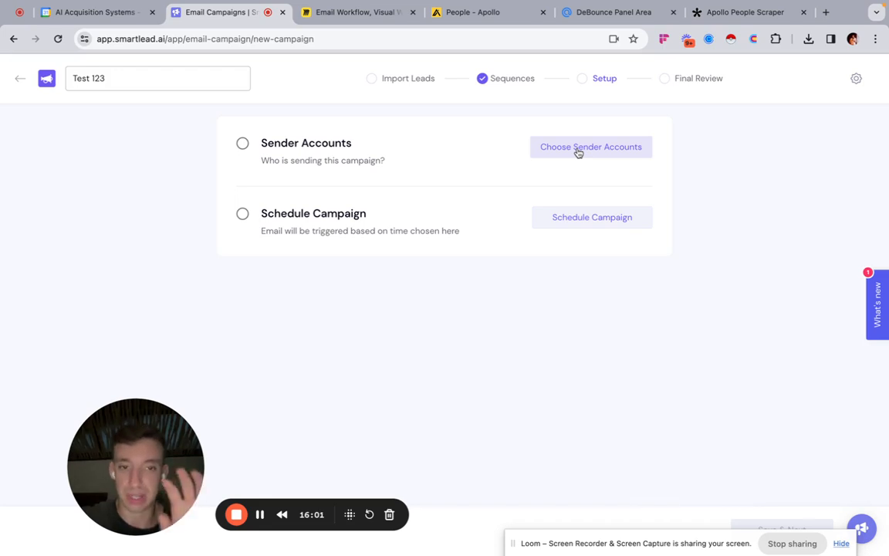
pyautogui.click(577, 217)
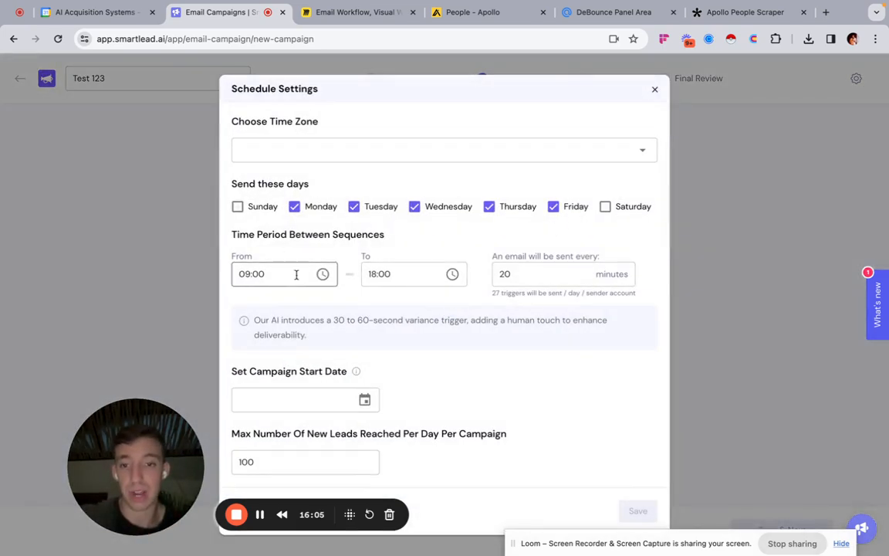
pyautogui.click(320, 149)
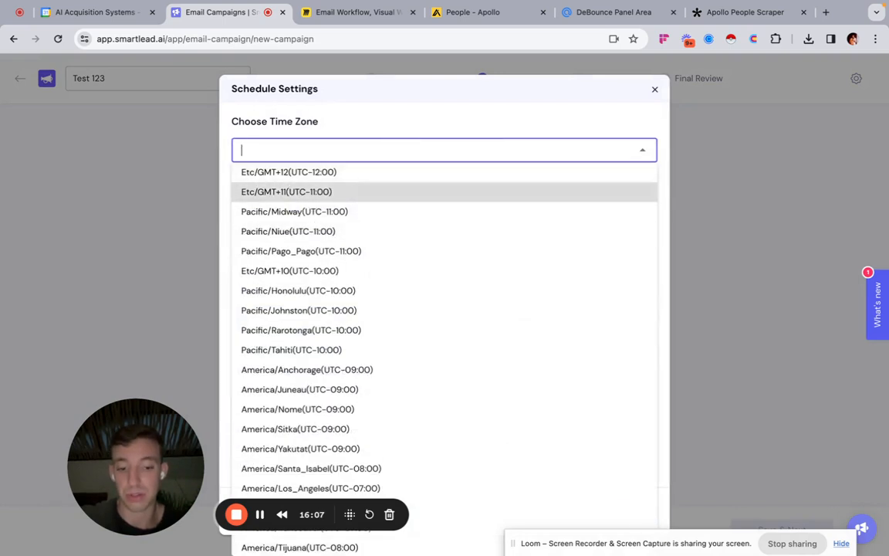
pyautogui.write('london')
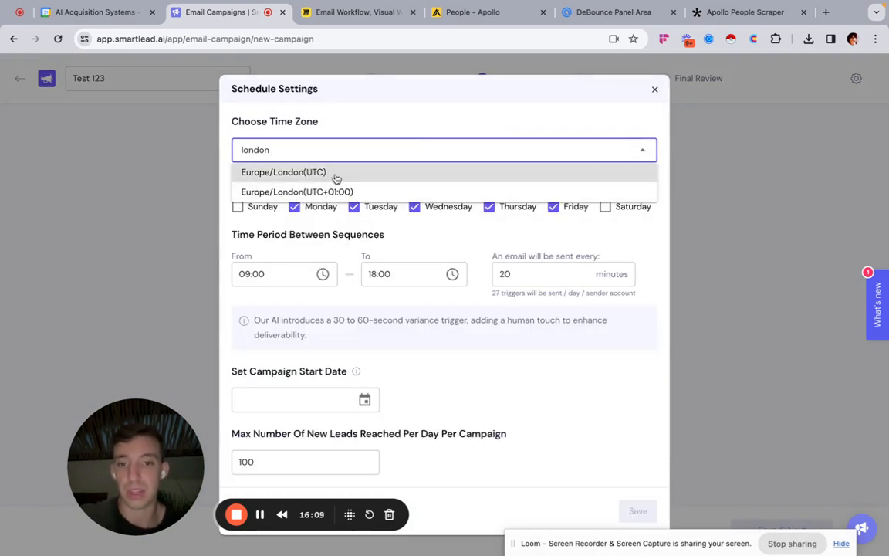
pyautogui.click(366, 399)
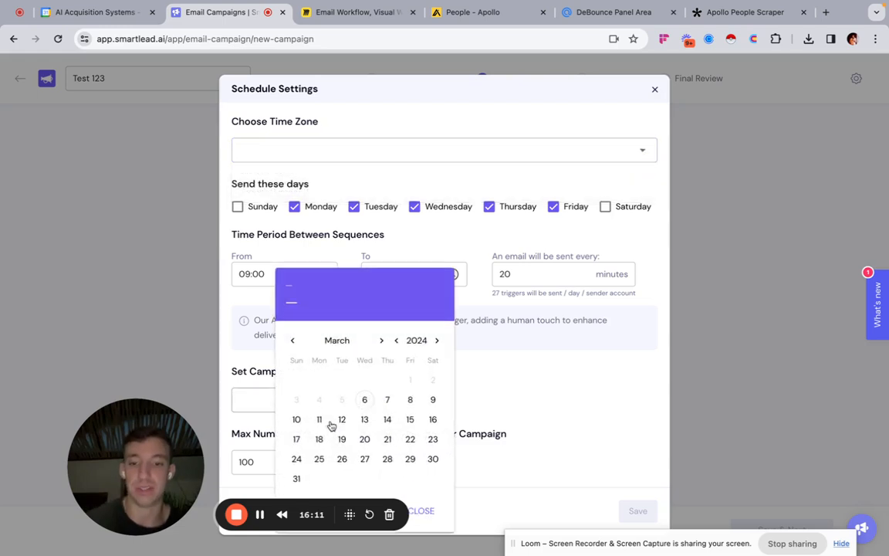
pyautogui.click(447, 403)
pyautogui.click(256, 460)
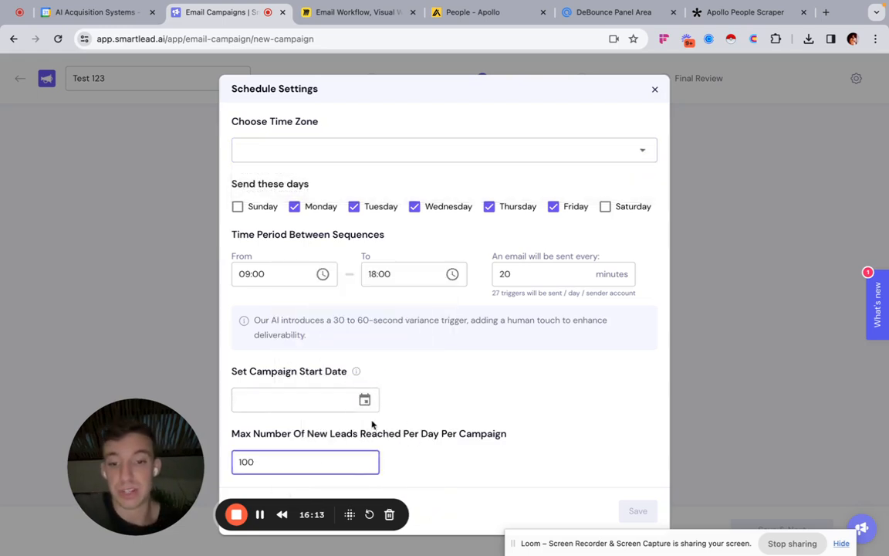
pyautogui.click(658, 85)
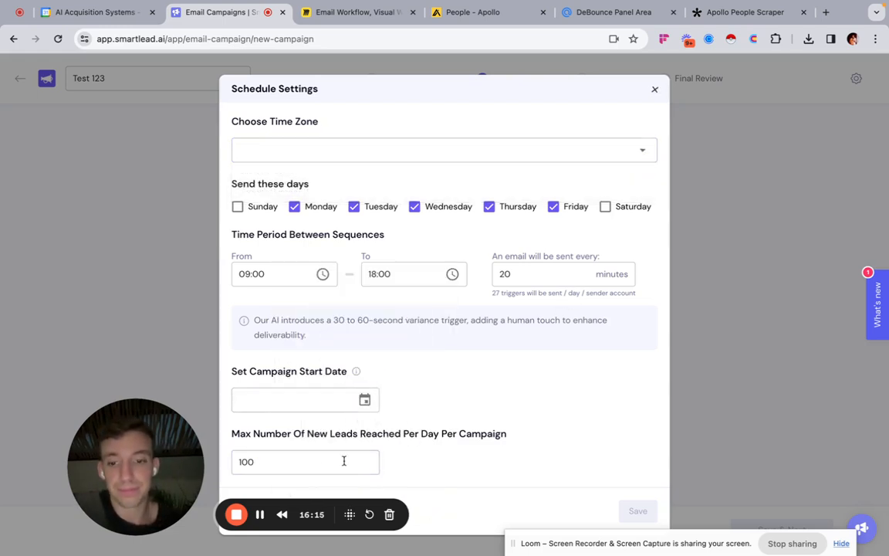
# Step: Try 1000 and 900 as the maximum number of new leads reached per day, and close the schedule settings without saving
pyautogui.doubleClick(317, 455)
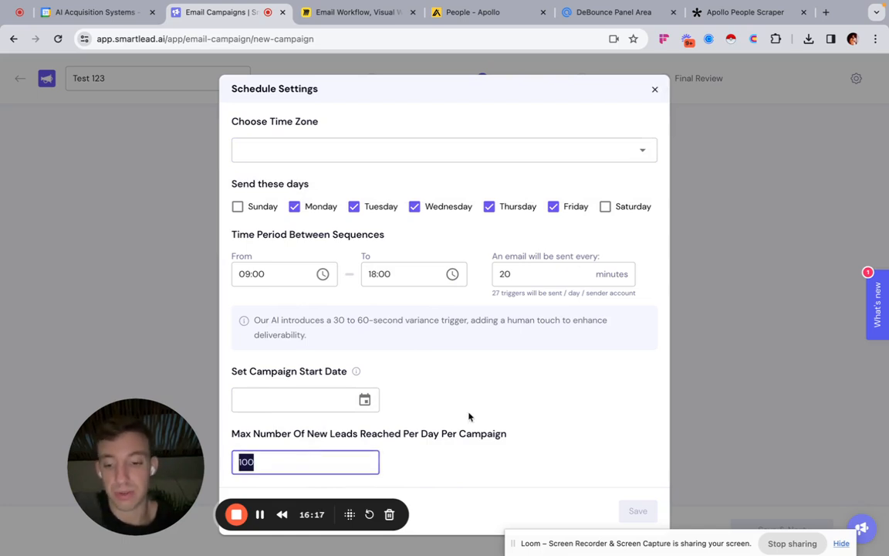
pyautogui.write('1000')
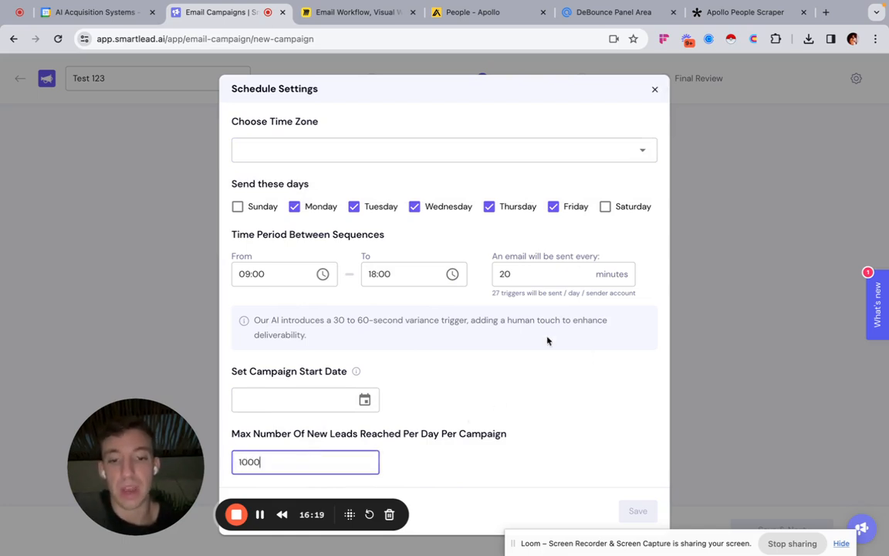
pyautogui.click(423, 364)
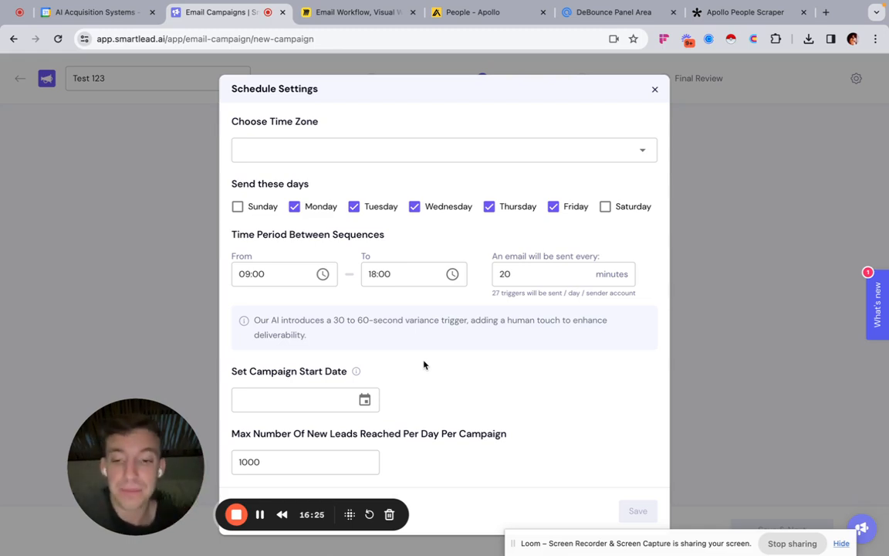
pyautogui.doubleClick(274, 465)
pyautogui.write('9')
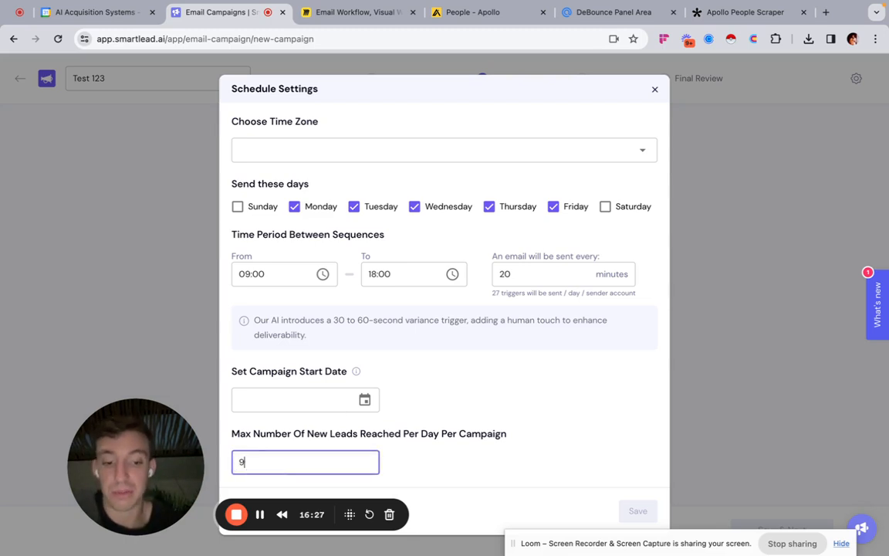
pyautogui.write('00')
pyautogui.click(447, 384)
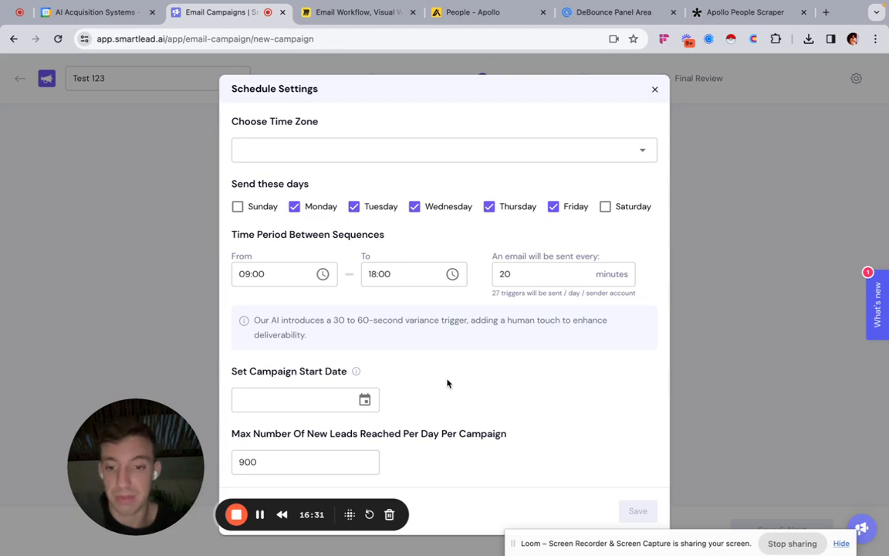
pyautogui.click(301, 461)
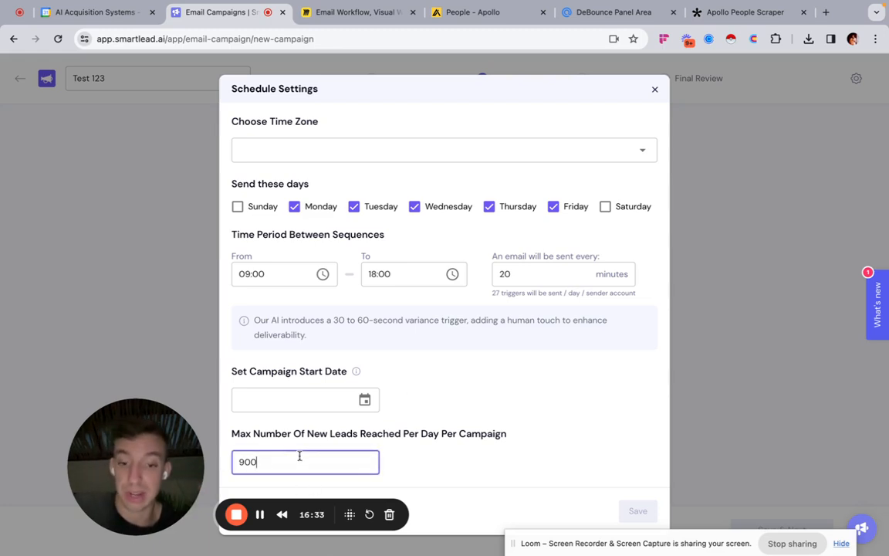
pyautogui.click(655, 89)
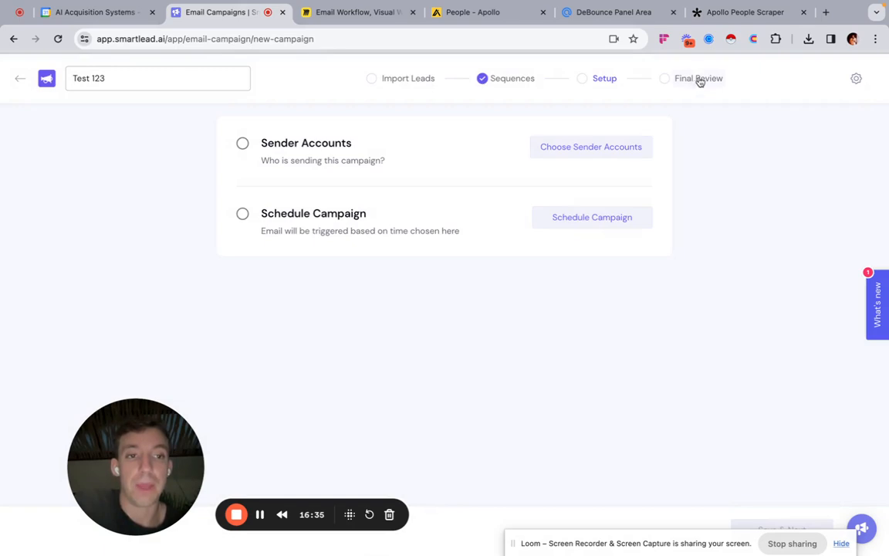
# Step: Open the campaign settings and review the general options for stopping messages, tracking and email delivery
pyautogui.click(856, 78)
pyautogui.scroll(-4, 340, 306)
pyautogui.scroll(4, 340, 306)
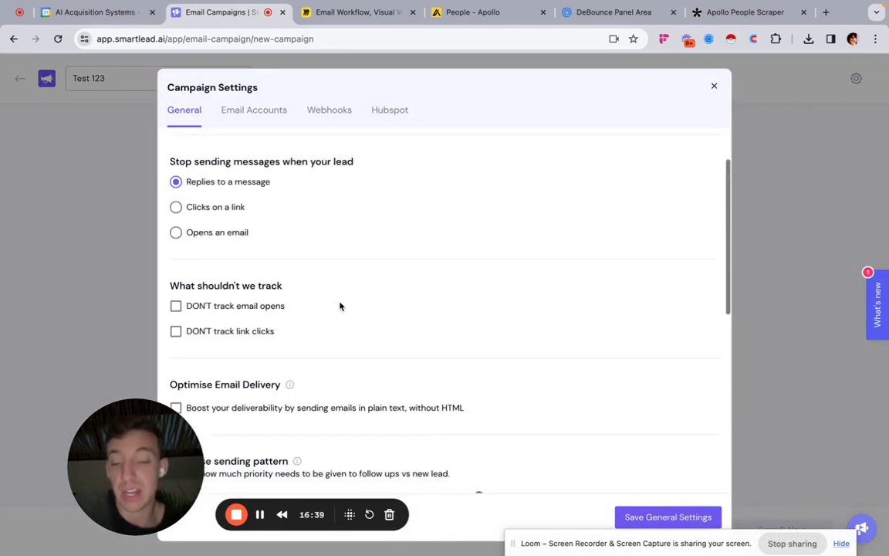
# Step: Turn on plain-text sending without HTML for better deliverability, and disable tracking of email opens and link clicks
pyautogui.scroll(-3, 331, 304)
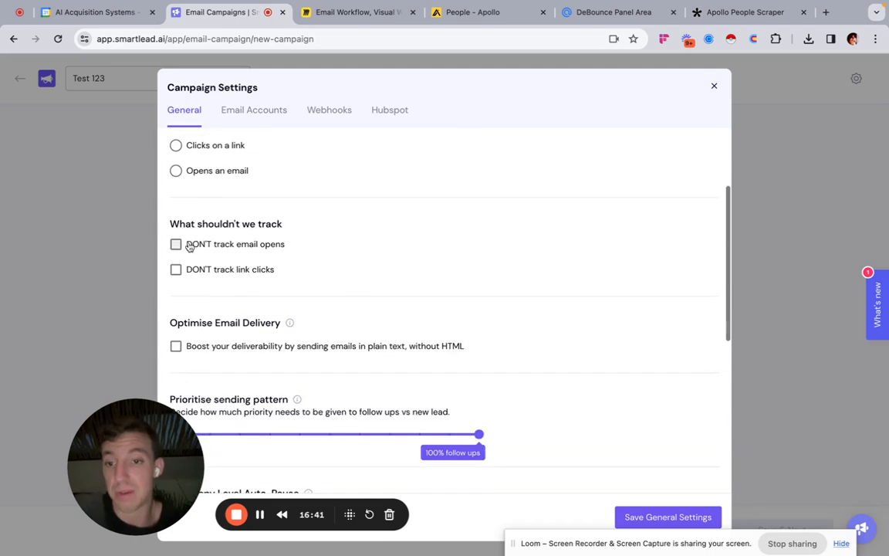
pyautogui.click(175, 346)
pyautogui.scroll(-1, 177, 340)
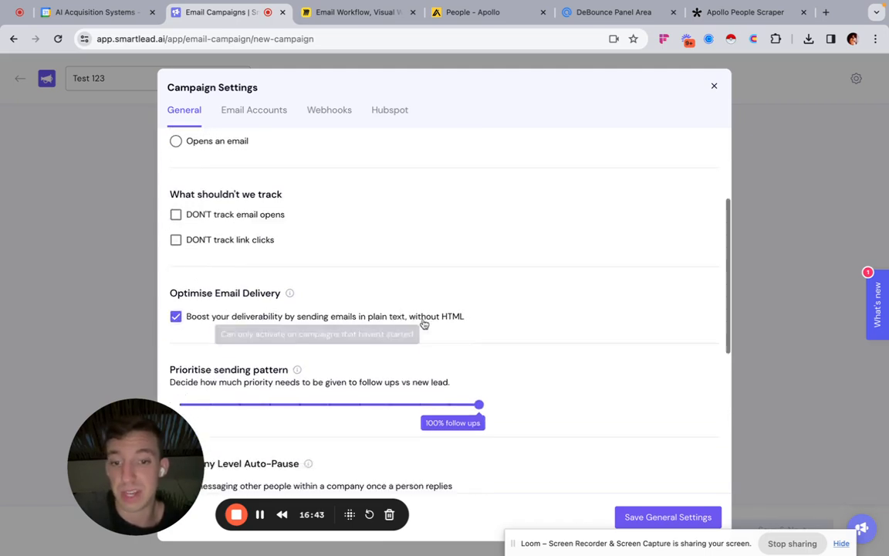
pyautogui.click(176, 215)
pyautogui.click(176, 239)
# Step: Set the prioritised sending pattern to 10% follow ups and 90% new leads
pyautogui.scroll(-4, 403, 264)
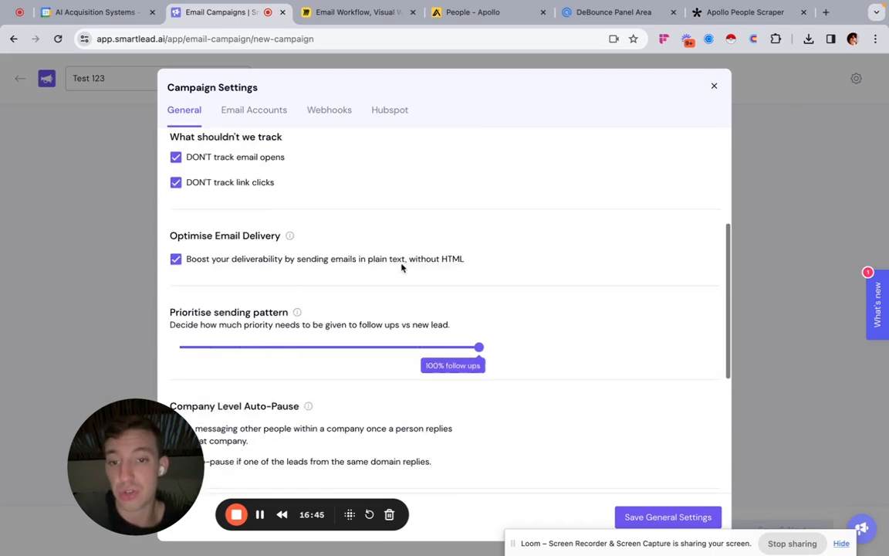
pyautogui.moveTo(478, 263); pyautogui.dragTo(209, 257)
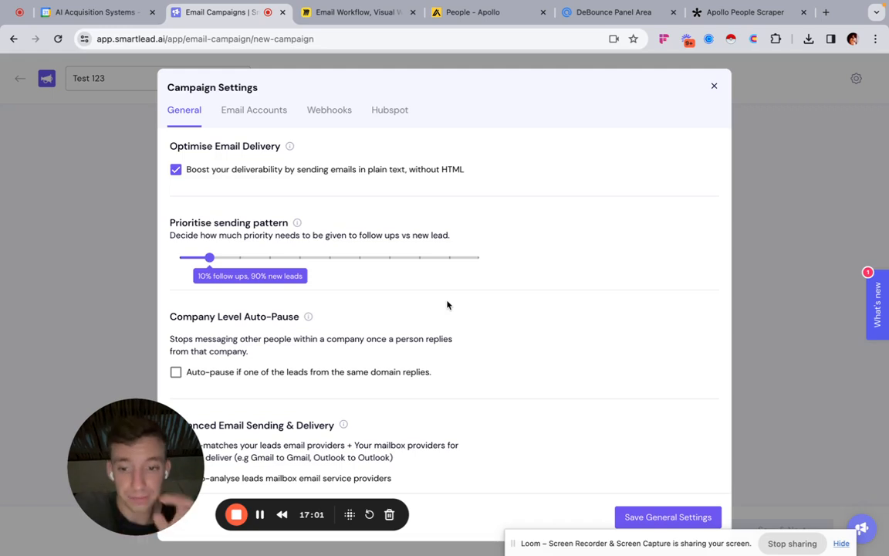
# Step: Enable categorising replies with Smartlead's AI and choose the Interested, Not Interested and Out Of Office categories
pyautogui.scroll(-3, 447, 305)
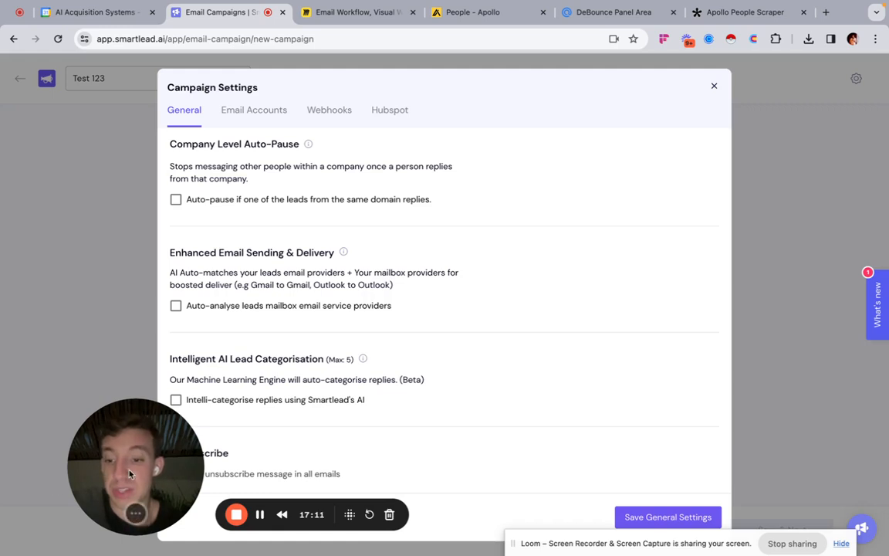
pyautogui.click(176, 399)
pyautogui.scroll(-1, 289, 395)
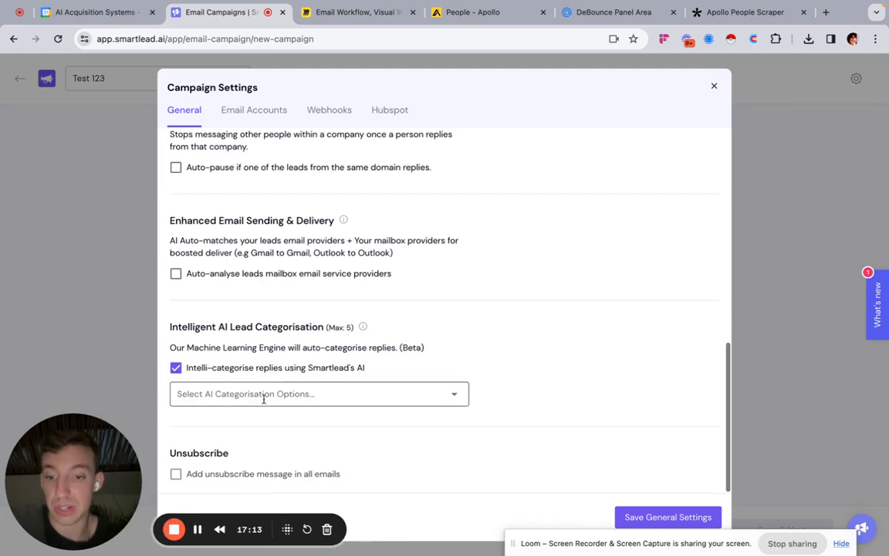
pyautogui.click(263, 399)
pyautogui.click(238, 421)
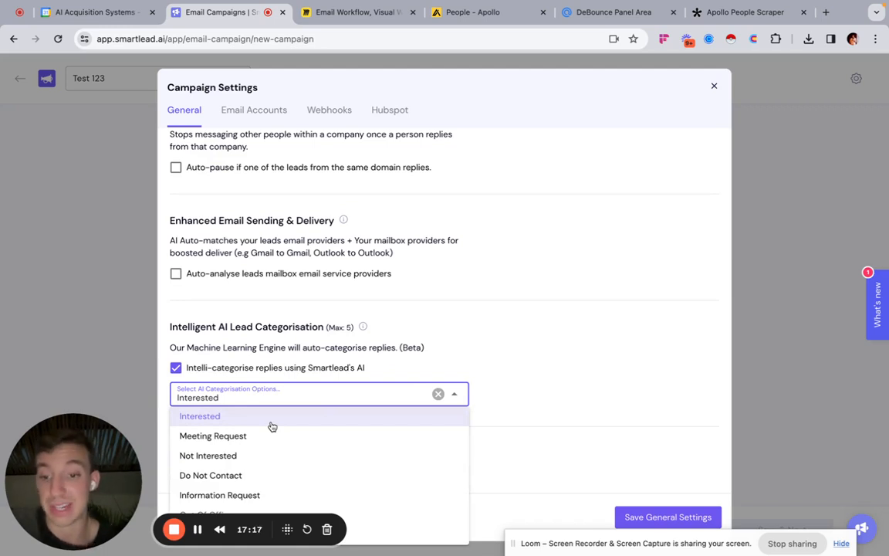
pyautogui.click(264, 455)
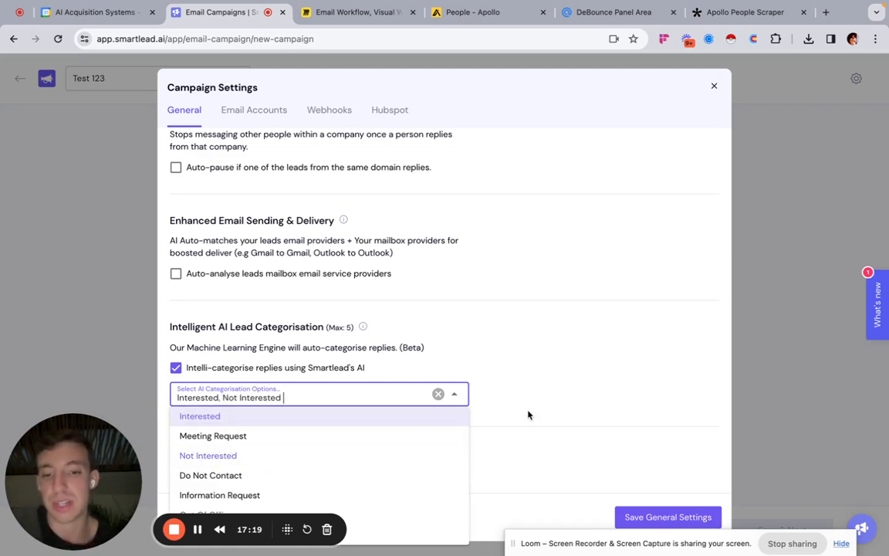
pyautogui.click(428, 517)
pyautogui.click(390, 404)
# Step: Ignore auto-categorised OOO replies in the reply percentage and reactivate auto-categorised OOO leads after 2 days
pyautogui.click(231, 420)
pyautogui.click(277, 441)
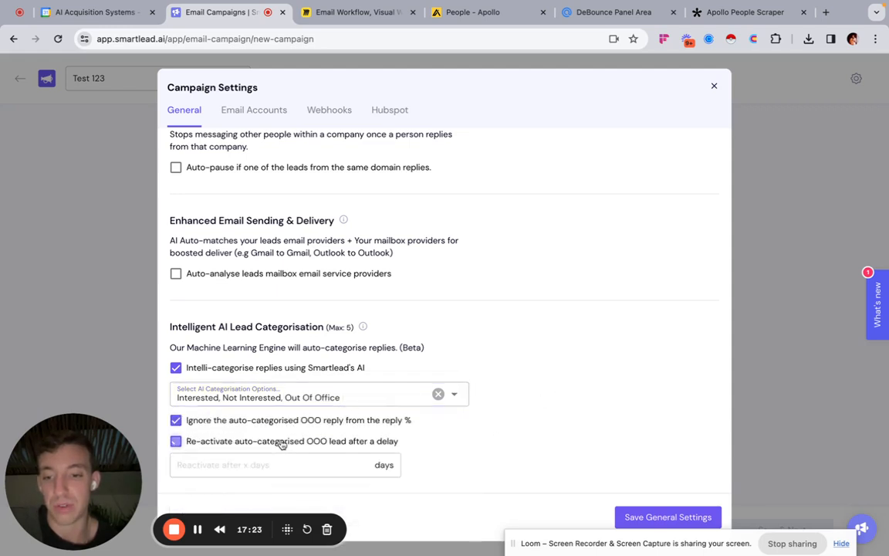
pyautogui.scroll(-2, 479, 425)
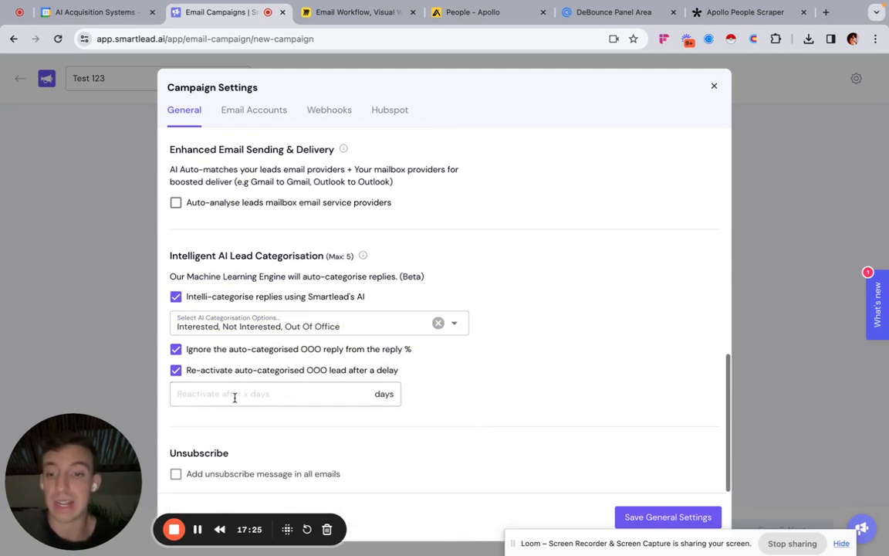
pyautogui.click(234, 392)
pyautogui.write('21')
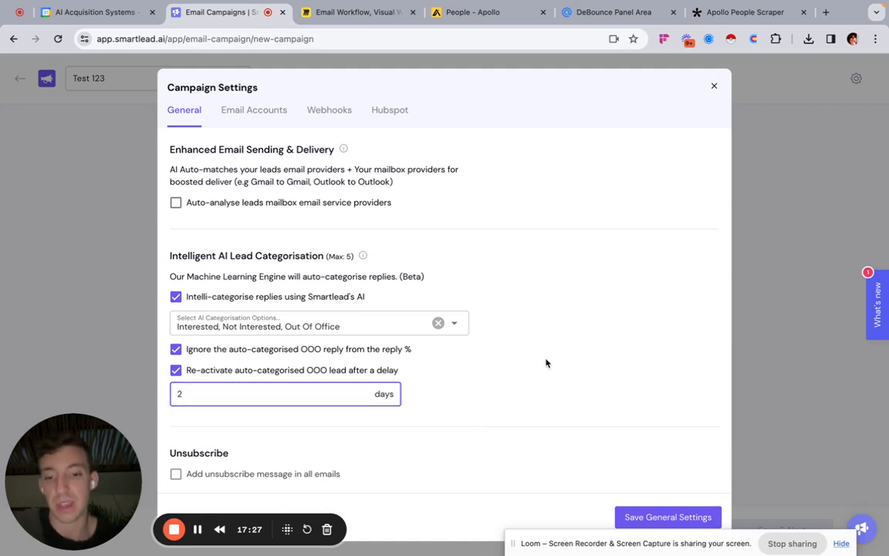
pyautogui.click(546, 362)
# Step: Turn on automatic analysis of the leads' mailbox email service providers for enhanced email sending and delivery
pyautogui.scroll(5, 410, 439)
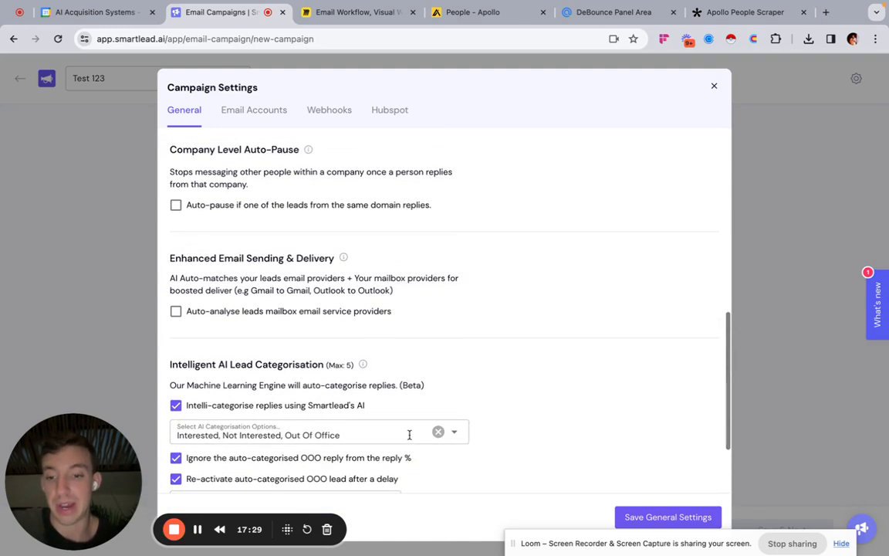
pyautogui.click(228, 404)
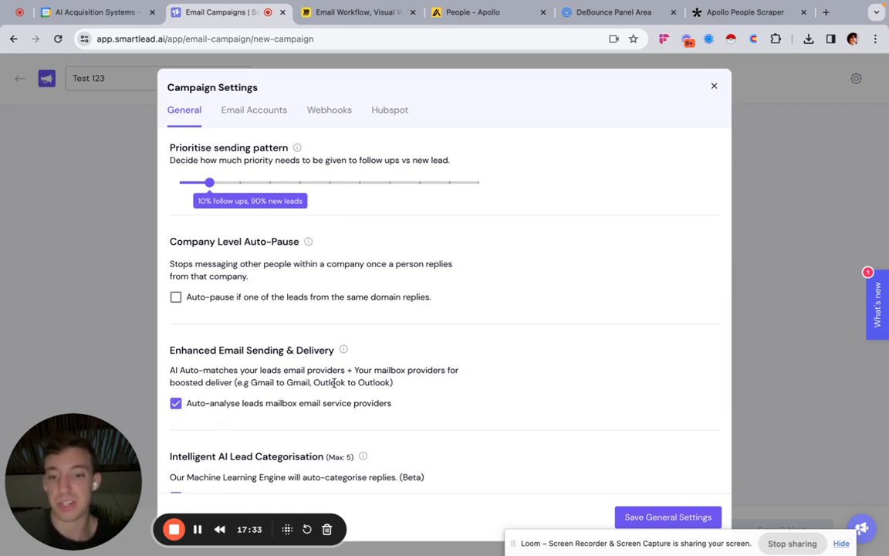
pyautogui.moveTo(369, 371); pyautogui.dragTo(446, 372)
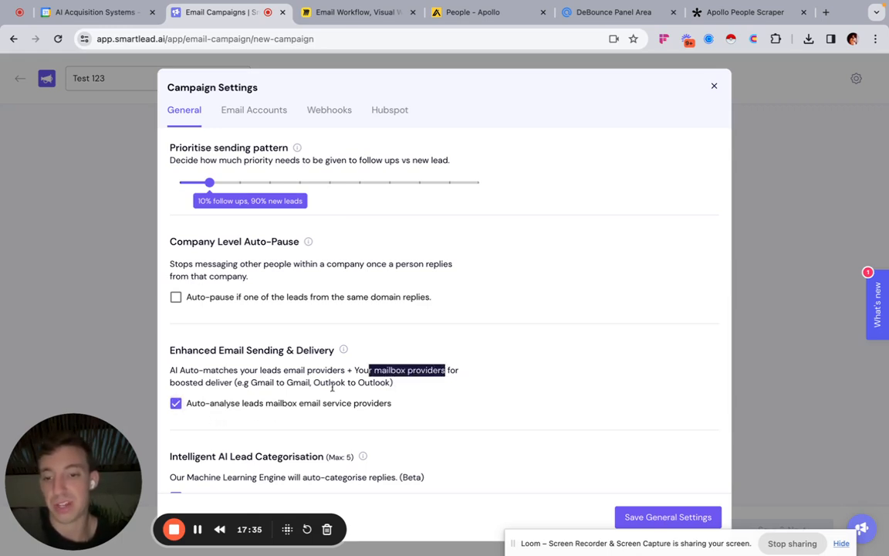
pyautogui.click(211, 384)
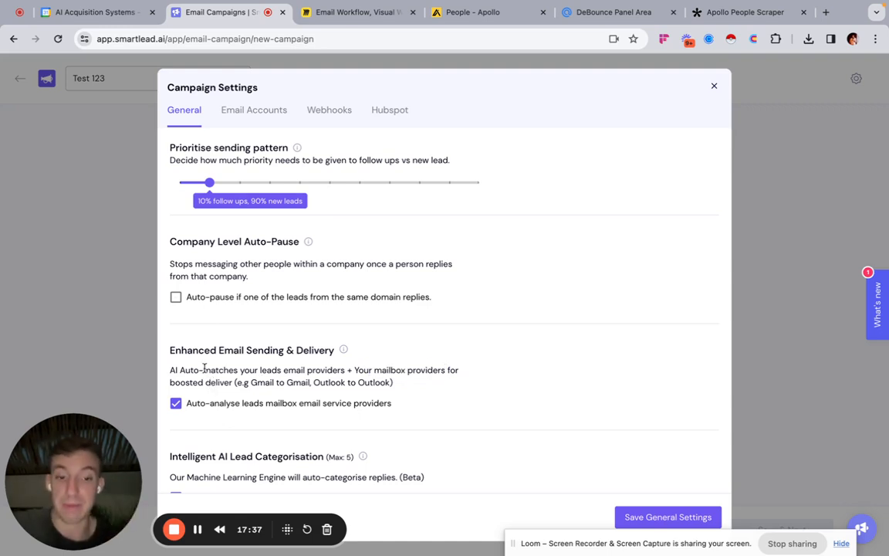
# Step: View the campaign's webhook settings and close the campaign settings without saving
pyautogui.click(332, 112)
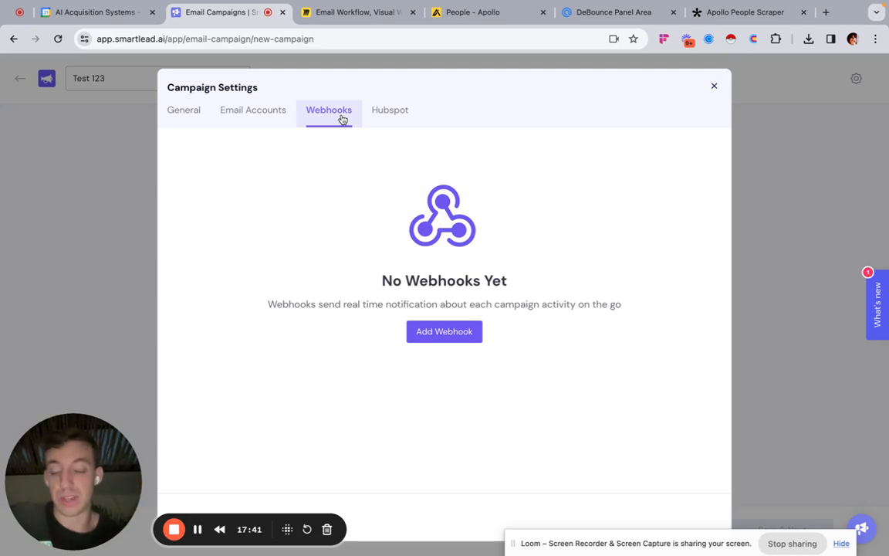
pyautogui.click(716, 89)
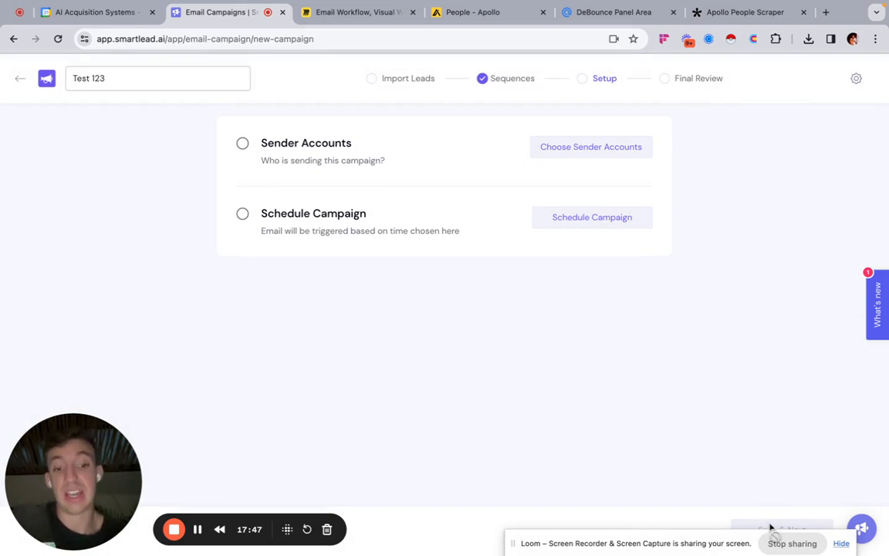
# Step: Switch to the Email Workflow board in Miro and view the flow from list building and email verification through copywriting to Smartlead
pyautogui.click(341, 15)
pyautogui.scroll(-5, 473, 267)
pyautogui.hscroll(15, 472, 268)
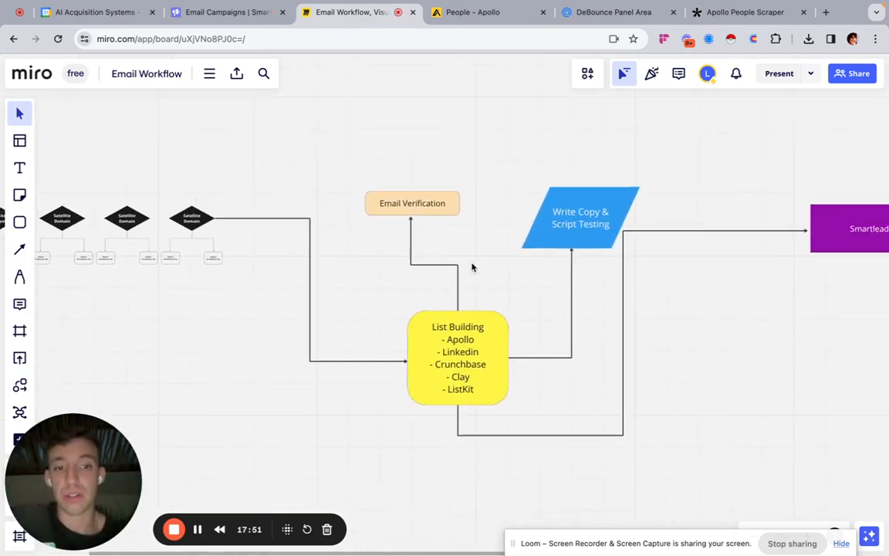
pyautogui.hscroll(-3, 473, 267)
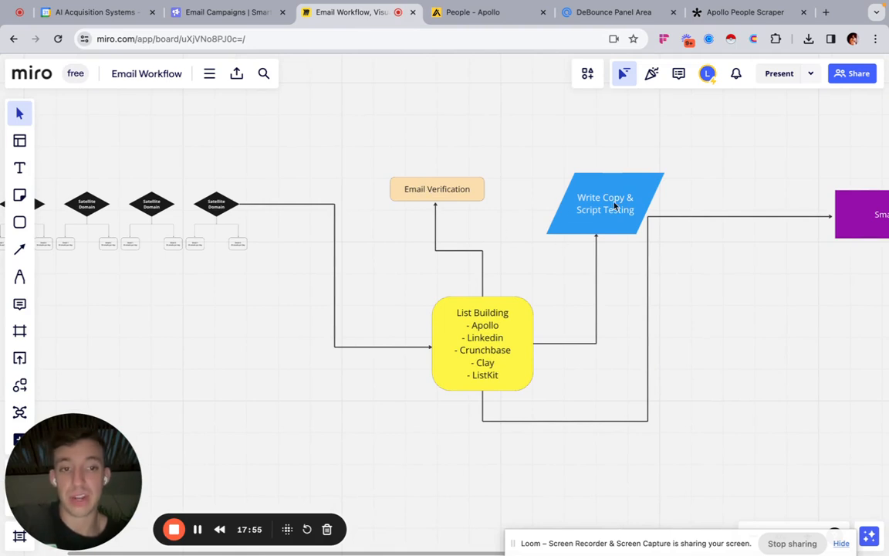
pyautogui.hscroll(6, 615, 223)
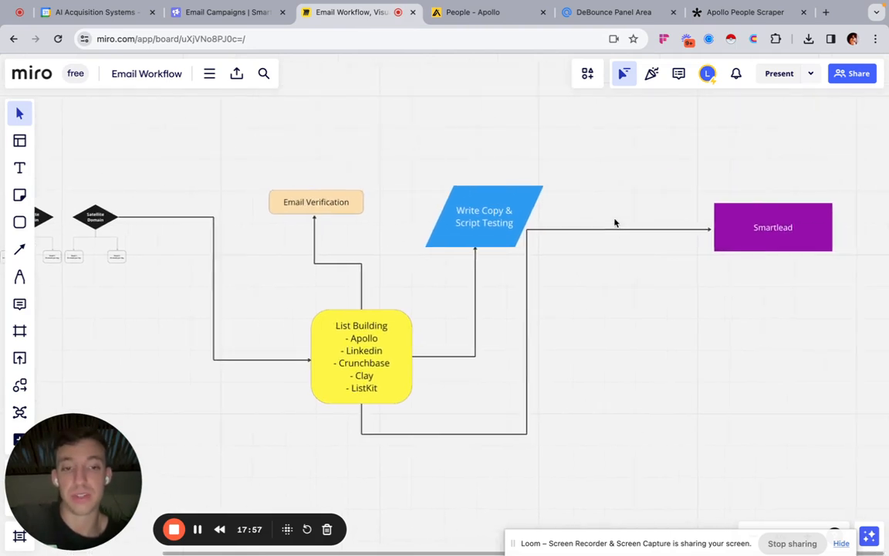